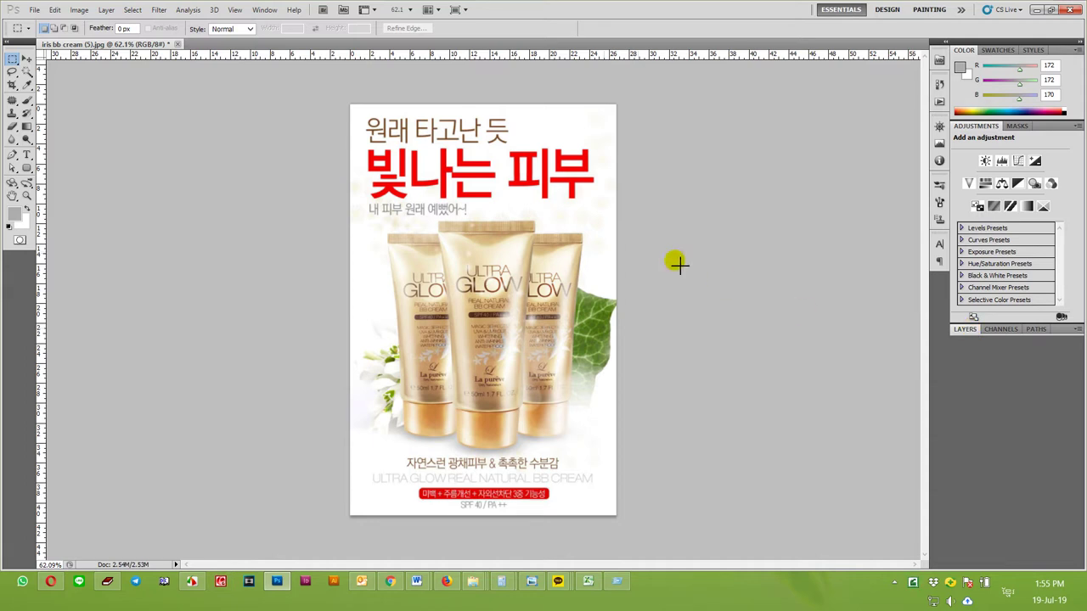
- Clear a stray selection on the poster and close the duplicate Word document window
drag(364, 217, 636, 448)
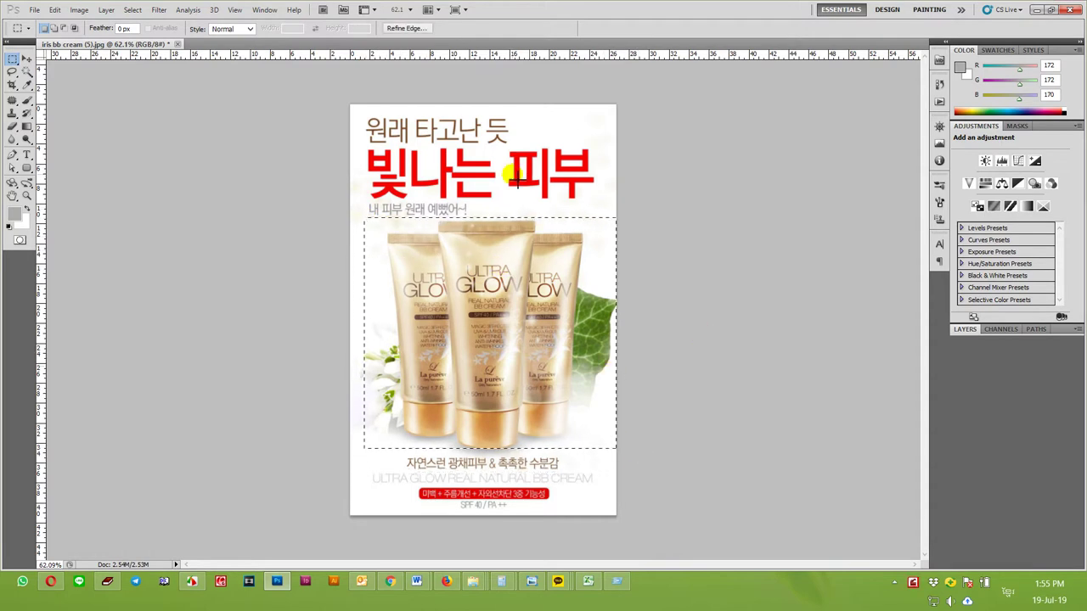
click(601, 210)
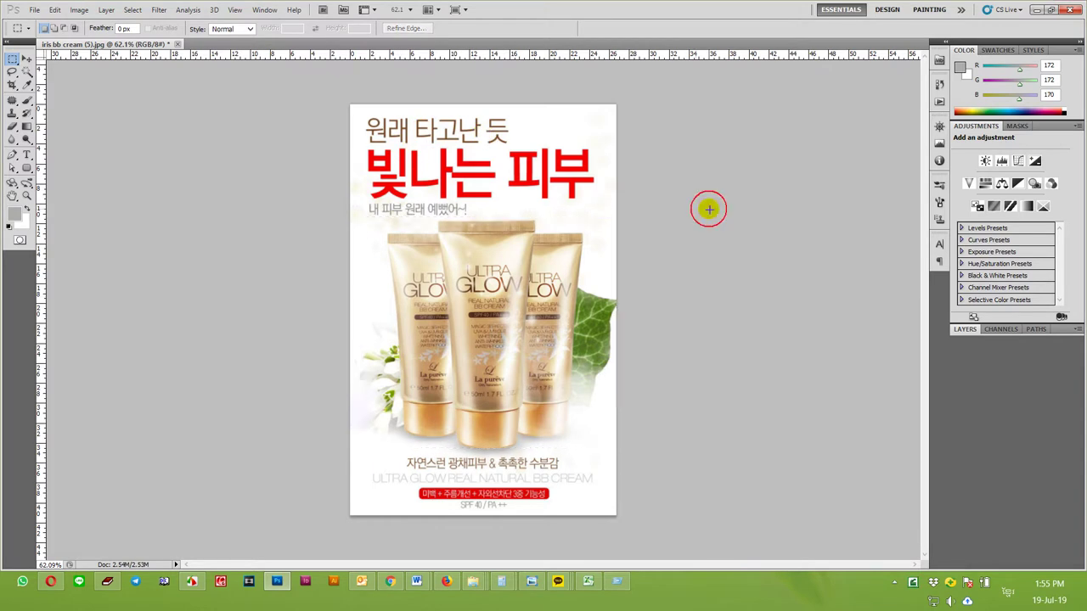
click(416, 586)
mouse_move(340, 517)
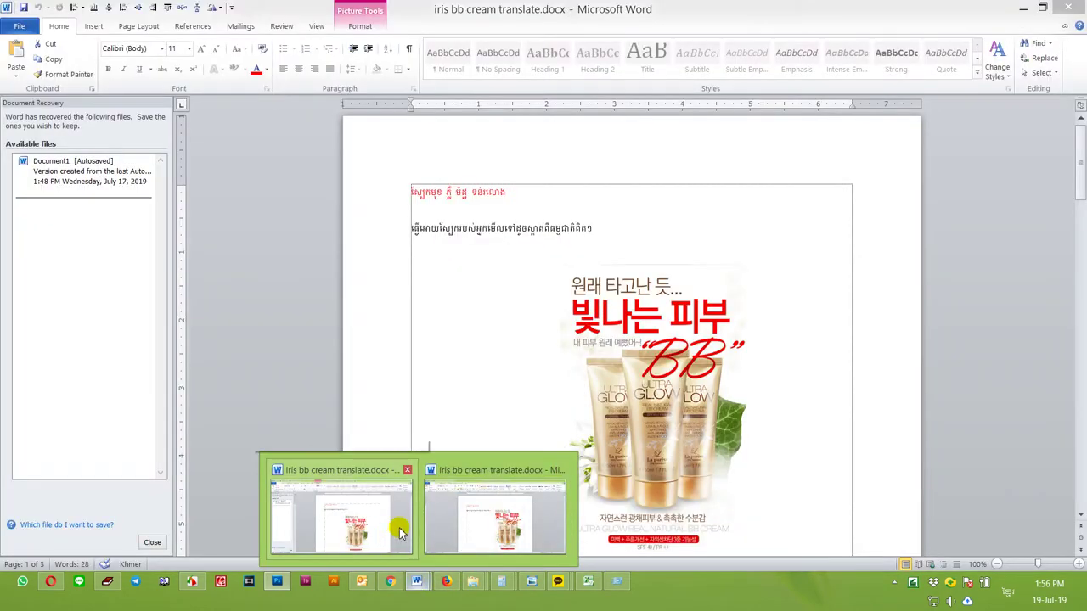
click(408, 471)
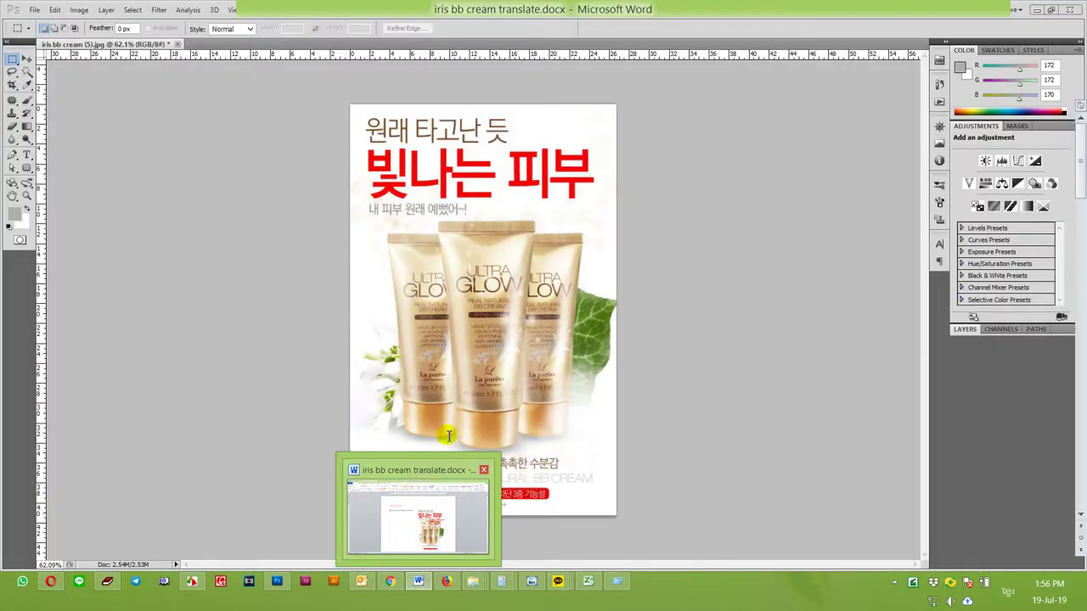
click(433, 497)
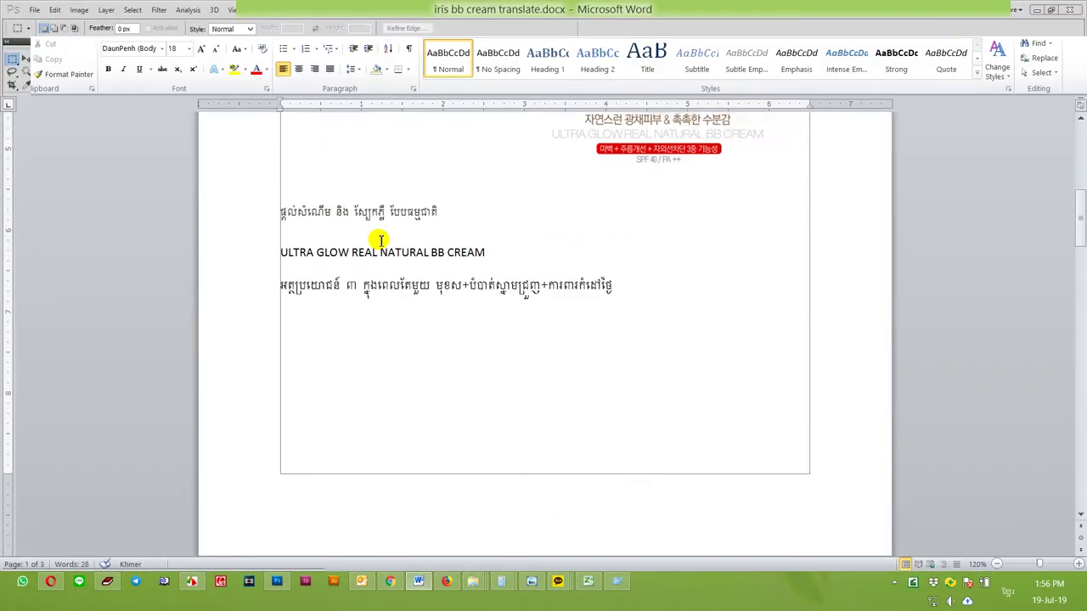
- Copy the red Khmer heading from the Word translation document
scroll(381, 240, up, 5)
scroll(384, 245, up, 5)
drag(374, 241, 263, 227)
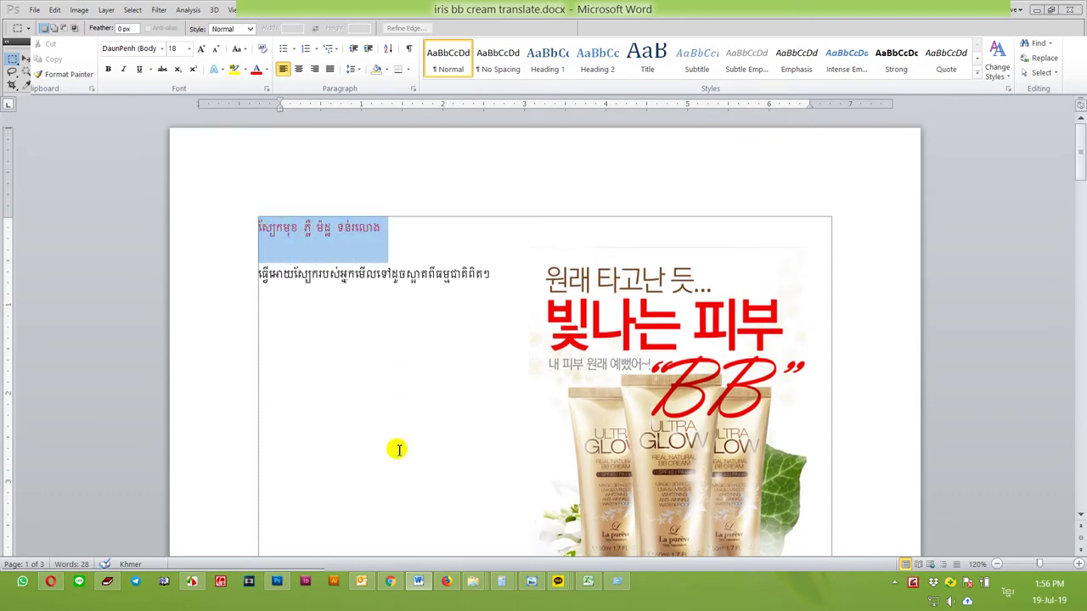
right_click(347, 245)
click(375, 268)
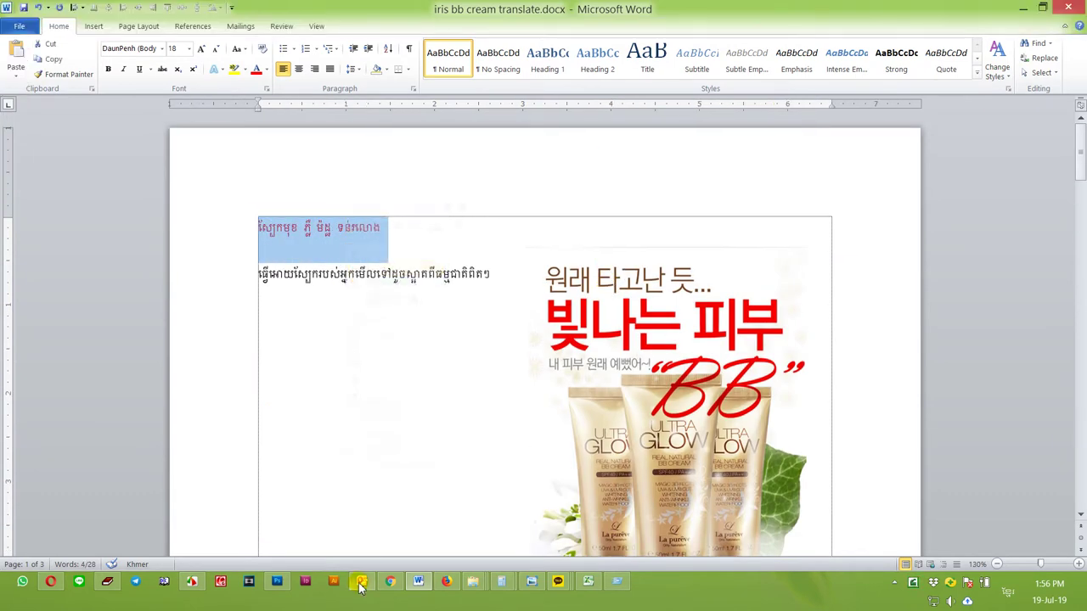
click(277, 581)
- Paste the Khmer heading over the top Korean line and colour it brown #ae8a72
key(ctrl+plus)
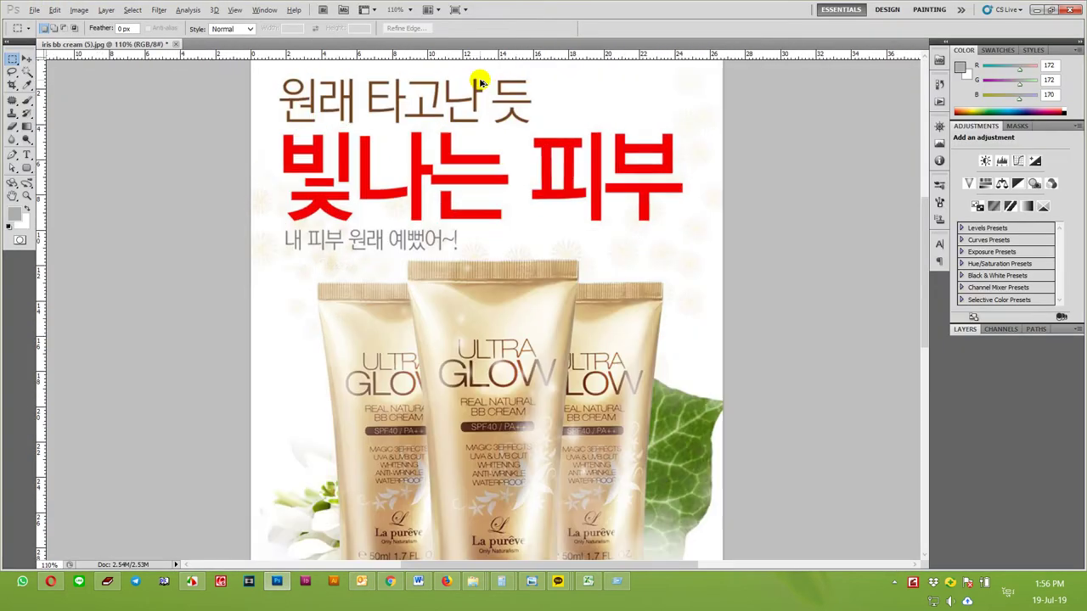
drag(645, 187, 513, 231)
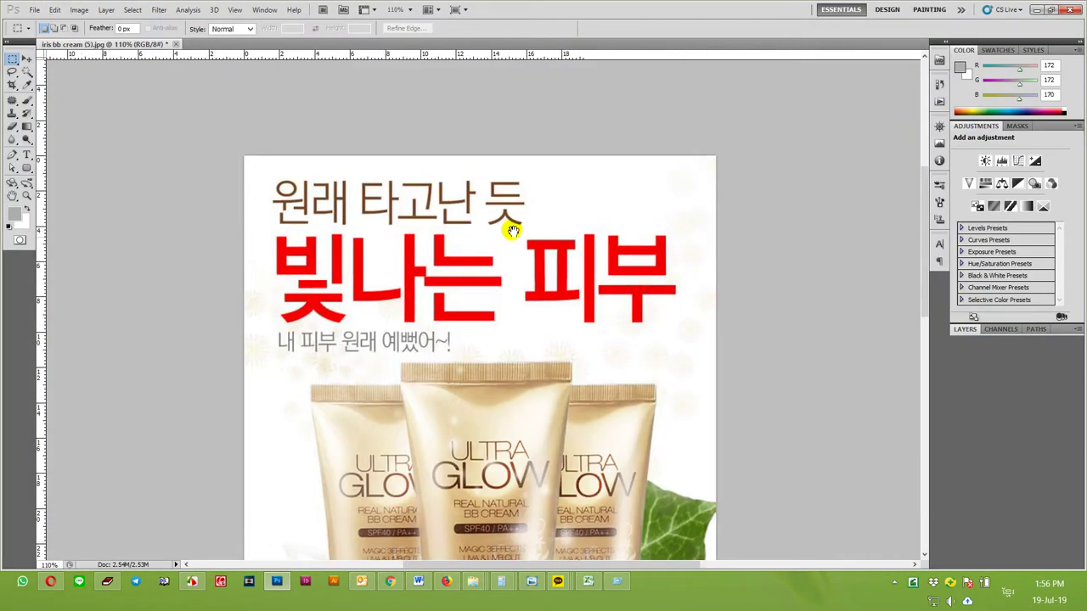
key(t)
click(293, 204)
key(ctrl+v)
key(ctrl+a)
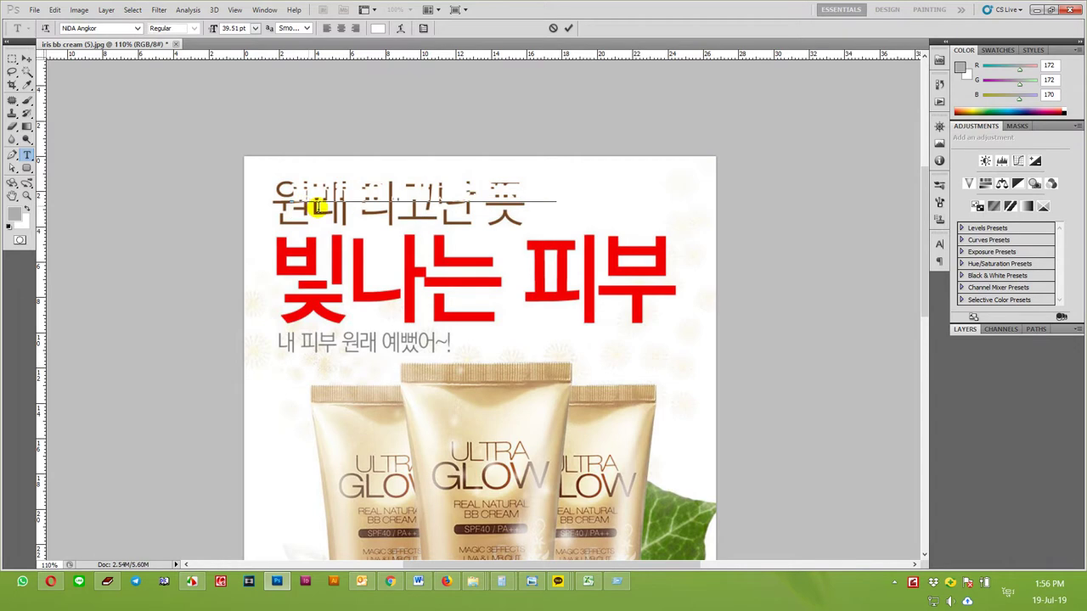
click(379, 29)
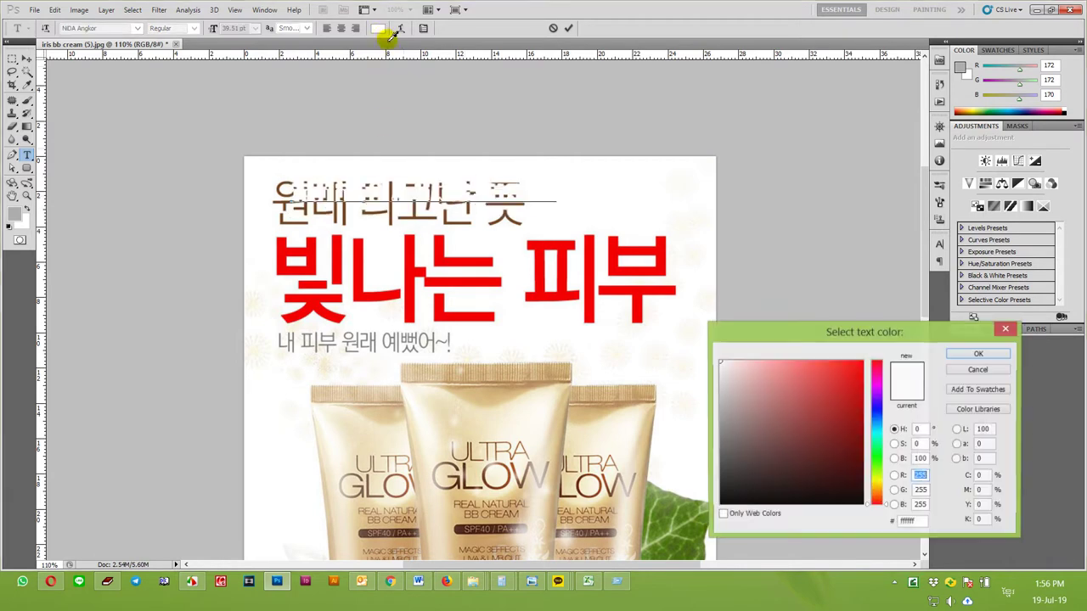
click(470, 208)
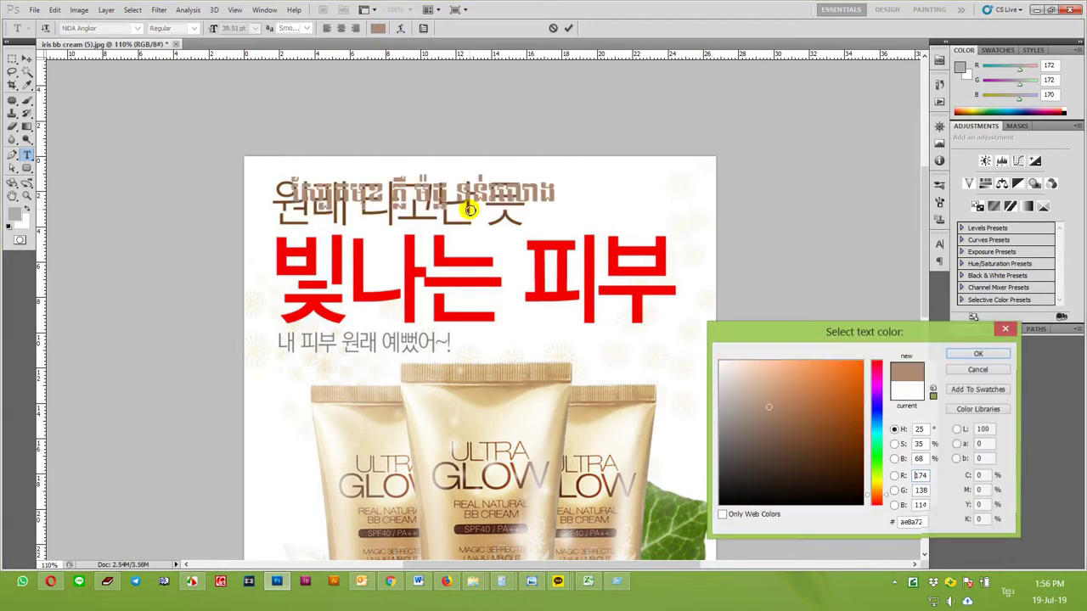
click(975, 354)
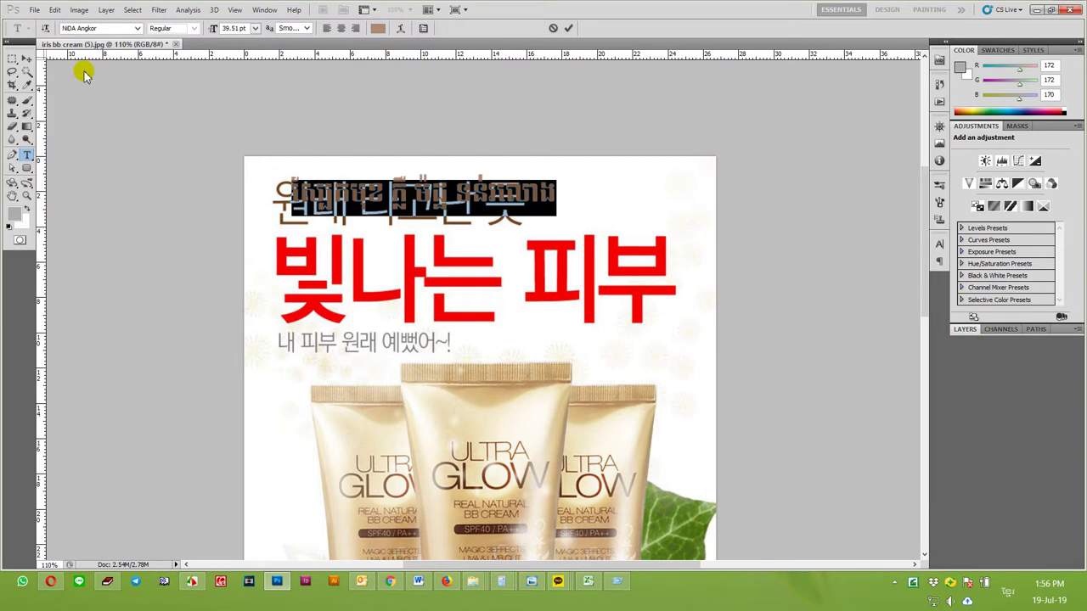
click(28, 59)
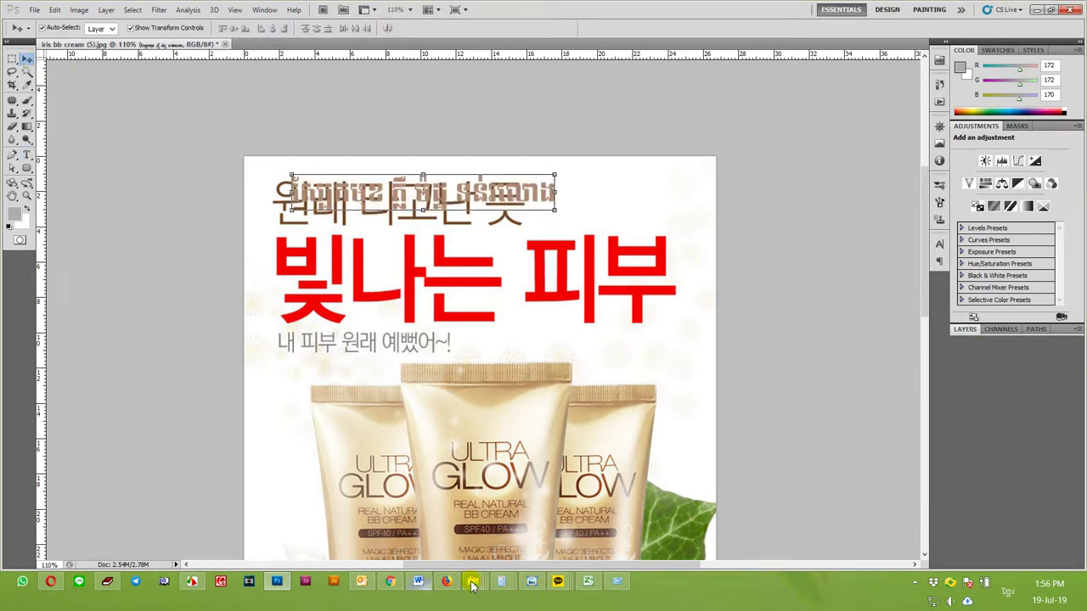
click(418, 582)
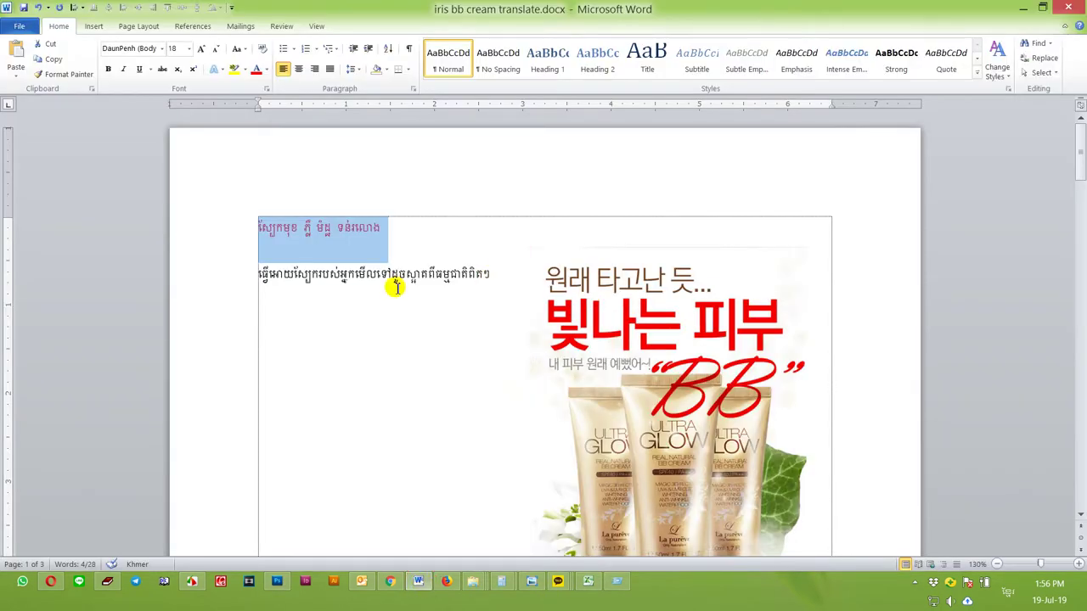
- Copy the full Khmer body line under the heading in Word
drag(253, 273, 354, 276)
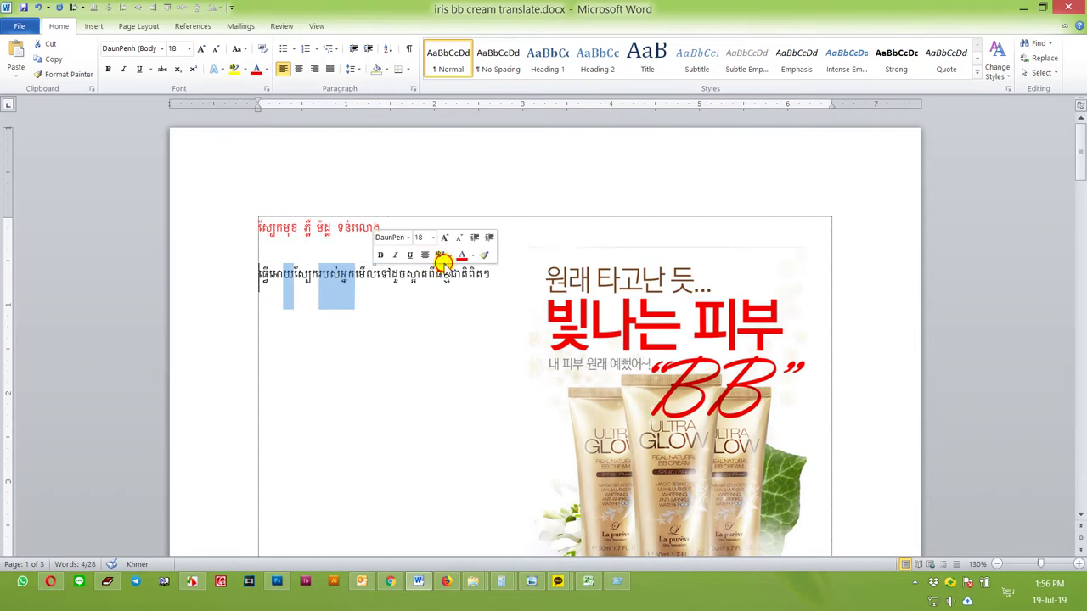
drag(492, 273, 248, 272)
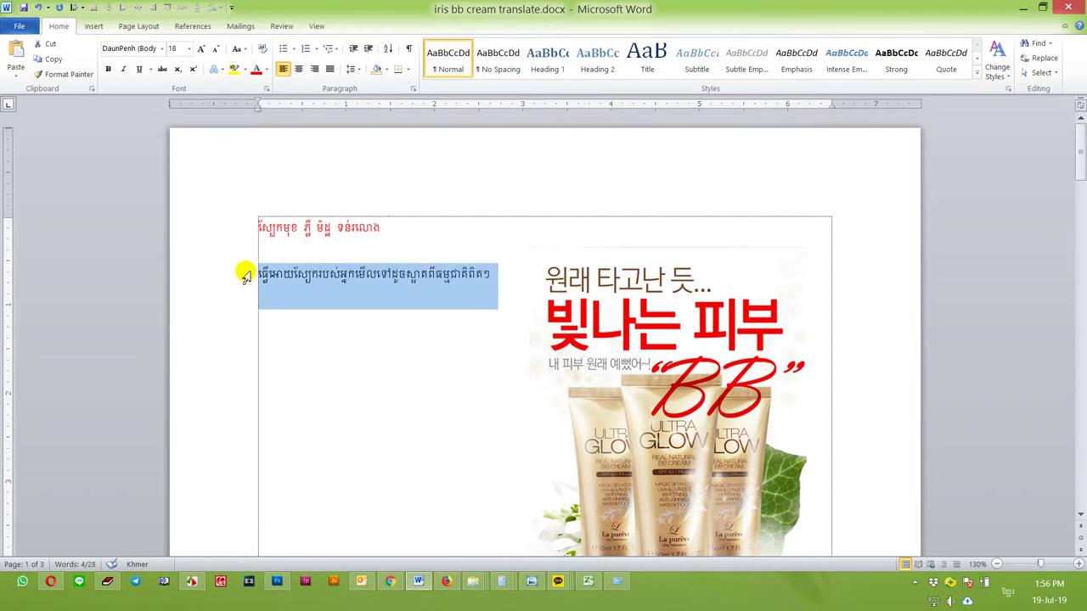
right_click(283, 278)
click(310, 300)
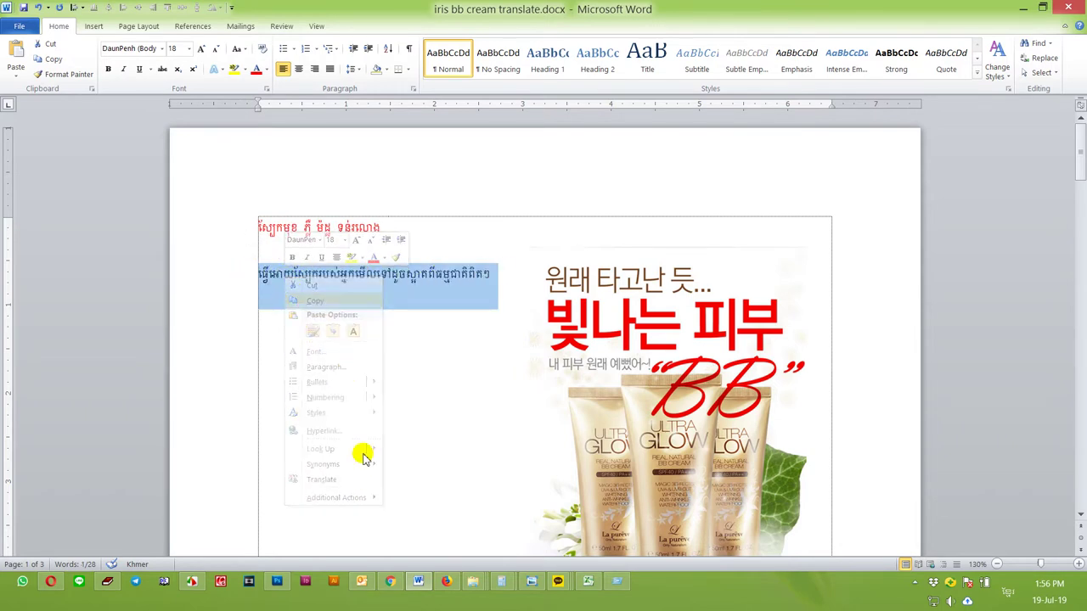
click(277, 581)
click(493, 195)
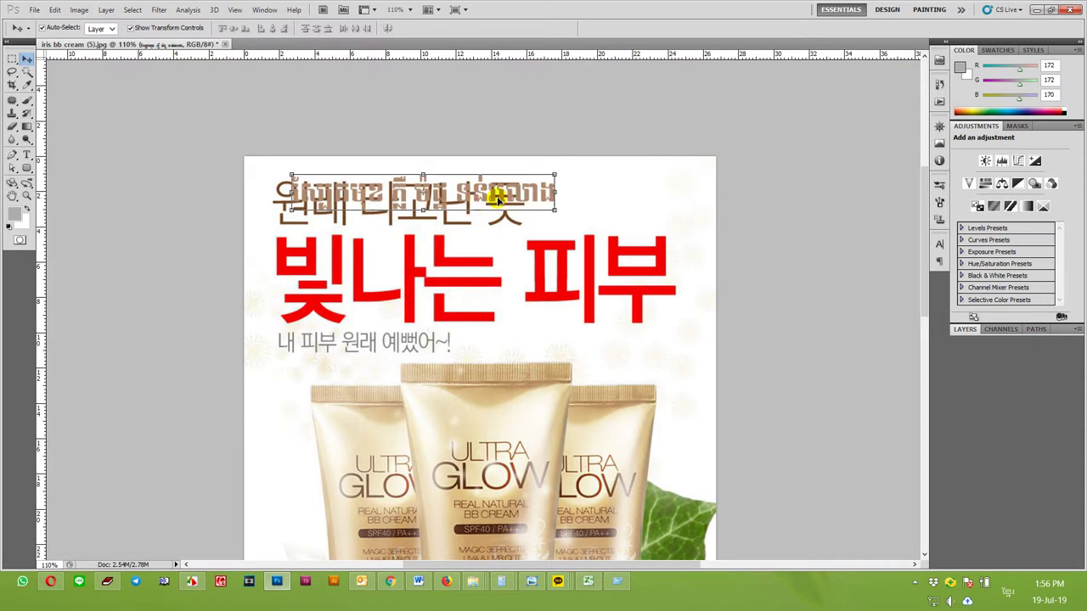
- Duplicate the Khmer text layer, replace it with the body line, and place it below the small Korean line
drag(498, 197, 497, 265)
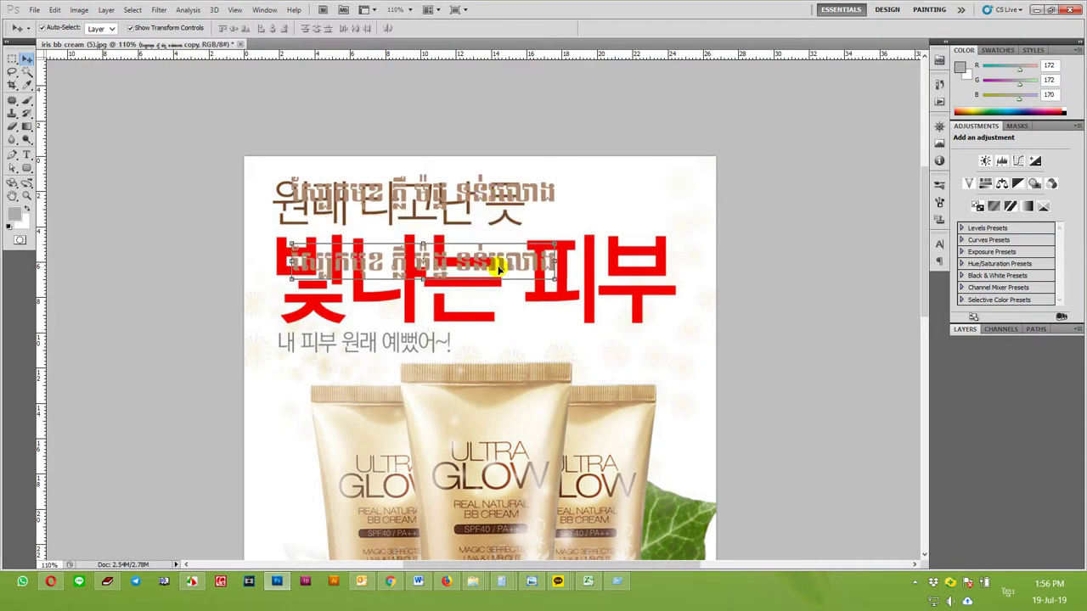
double_click(497, 265)
key(ctrl+v)
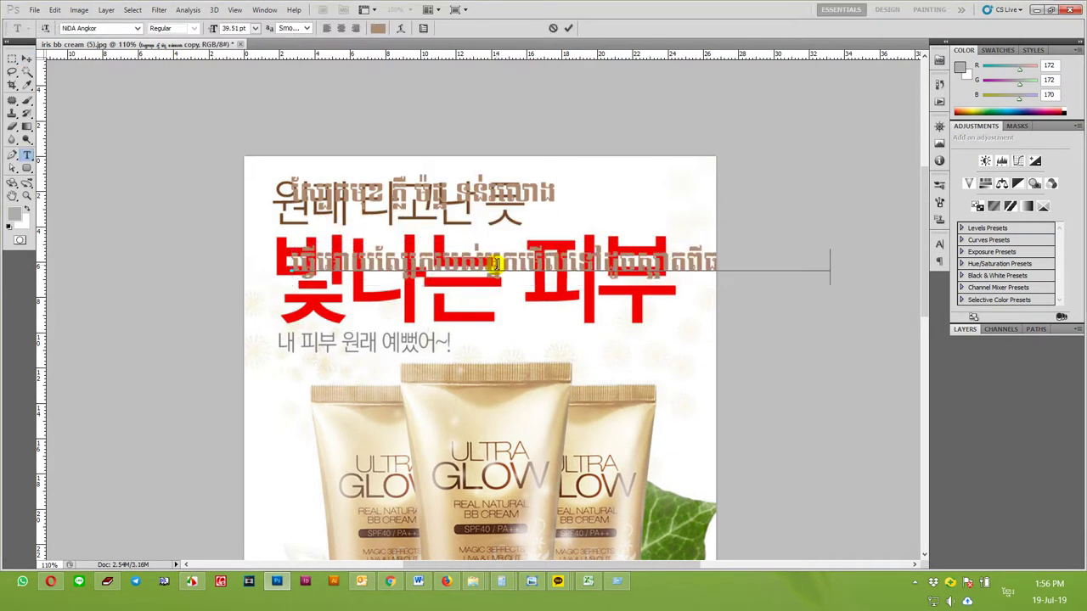
click(26, 58)
drag(458, 267, 443, 396)
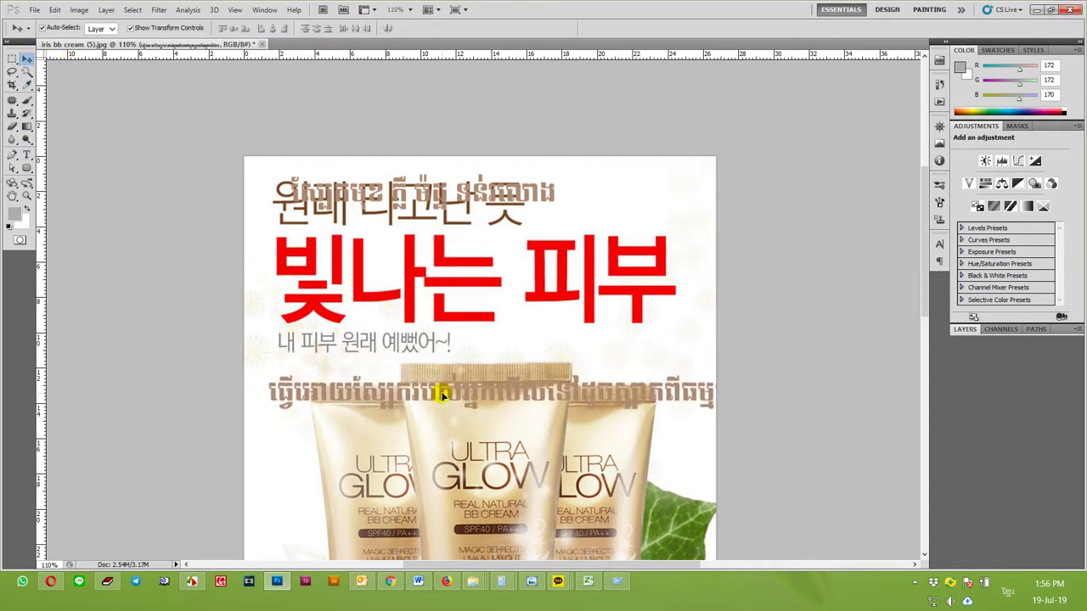
- Enlarge the Khmer title over the red headline and shrink the body line to about 60%
mouse_move(473, 176)
mouse_down()
mouse_move(476, 220)
mouse_move(459, 293)
mouse_up()
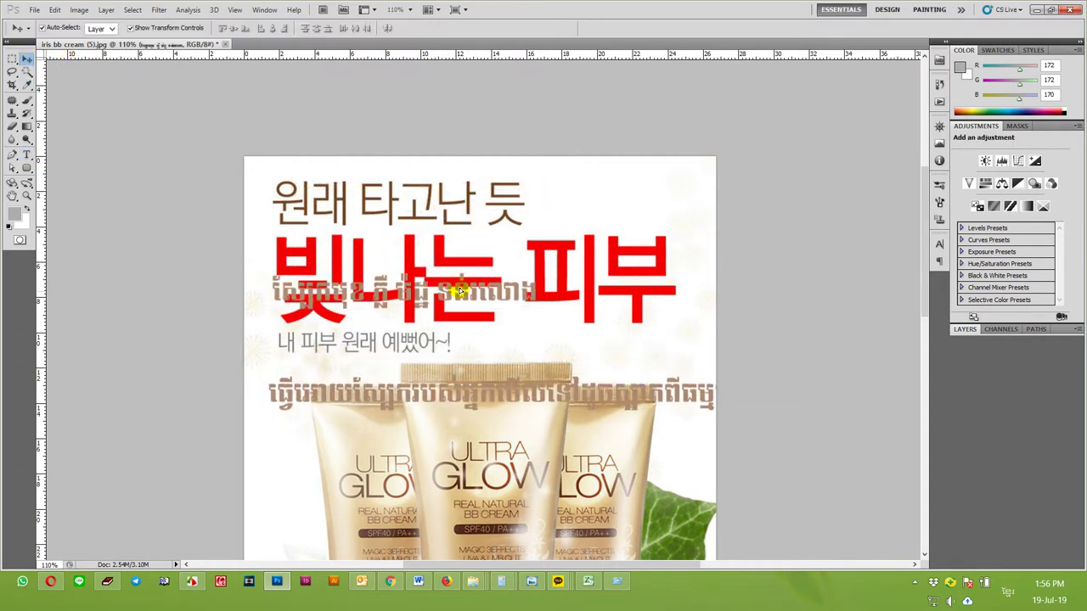
drag(540, 272, 691, 215)
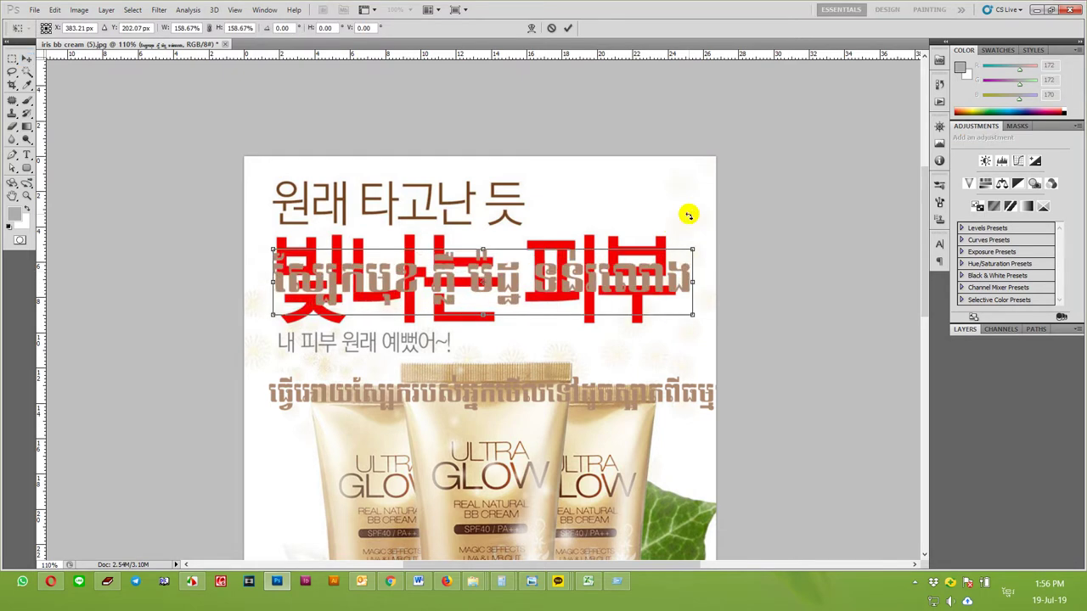
key(Return)
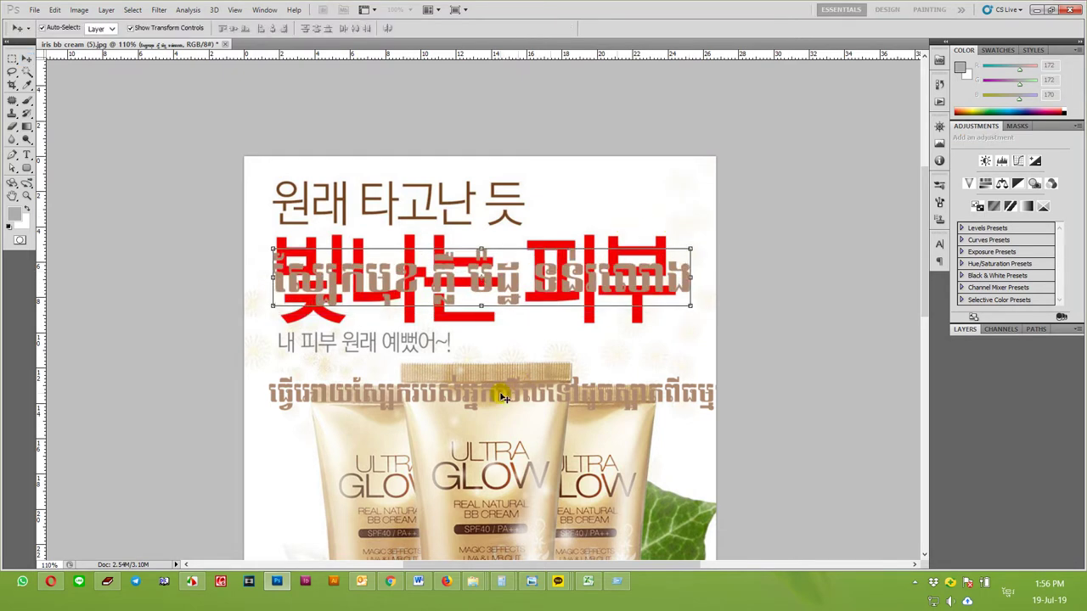
mouse_move(505, 404)
mouse_down()
mouse_move(526, 162)
mouse_move(529, 194)
mouse_move(495, 214)
mouse_move(502, 372)
mouse_up()
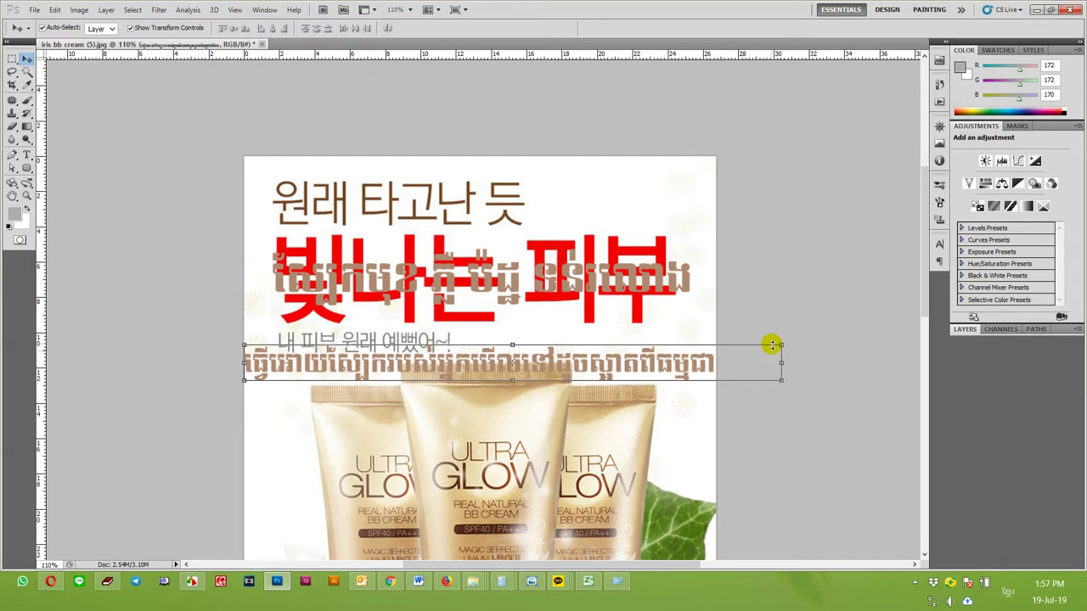
mouse_move(779, 344)
mouse_down()
mouse_move(553, 373)
mouse_move(640, 343)
mouse_up()
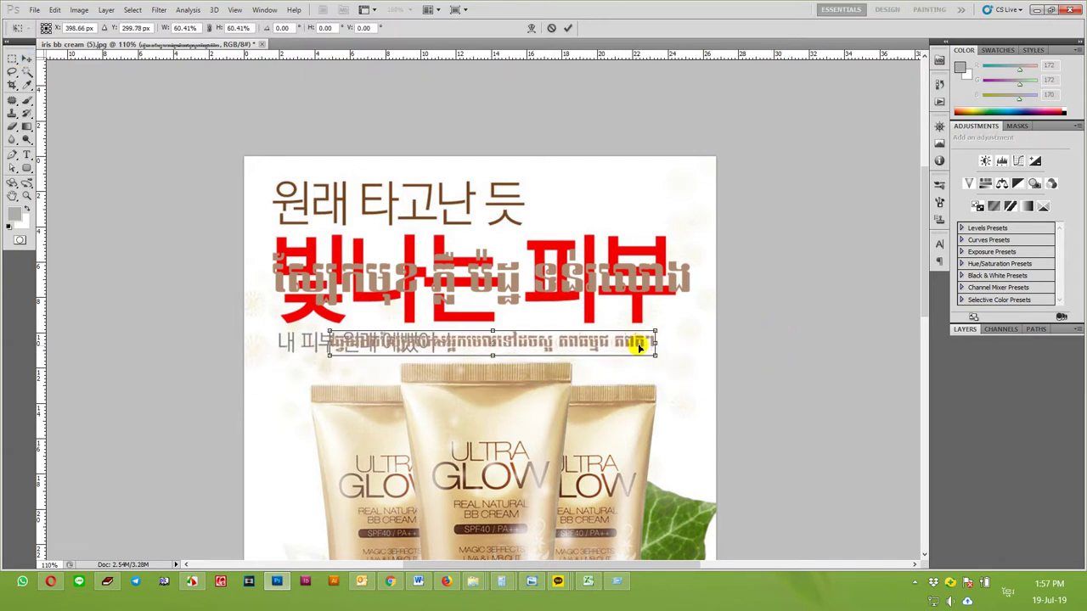
key(Return)
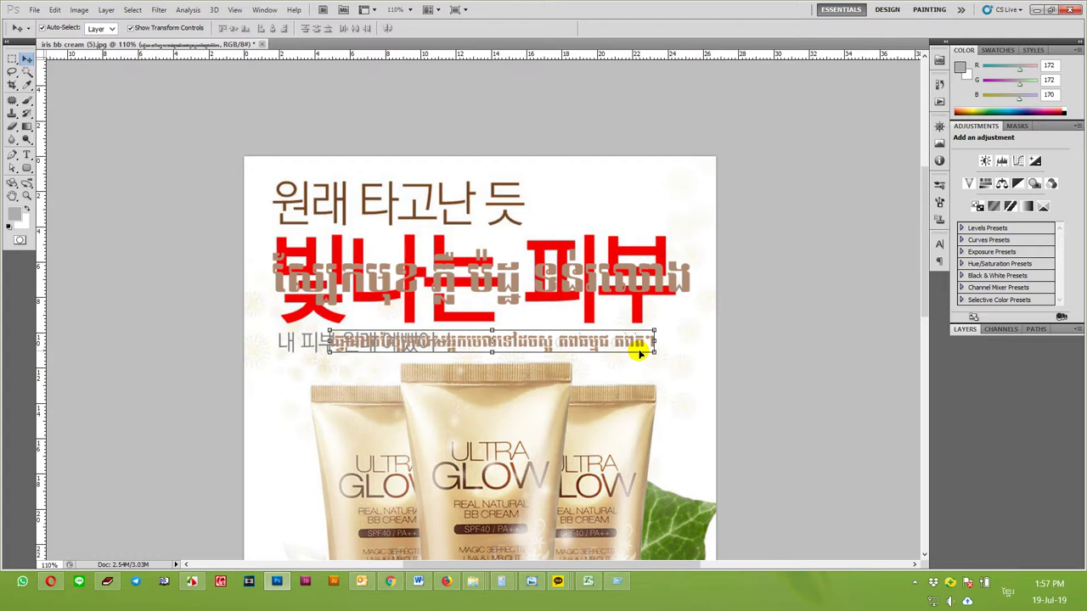
- Set the image resolution to 250 and pan around the resized poster
key(ctrl+alt+i)
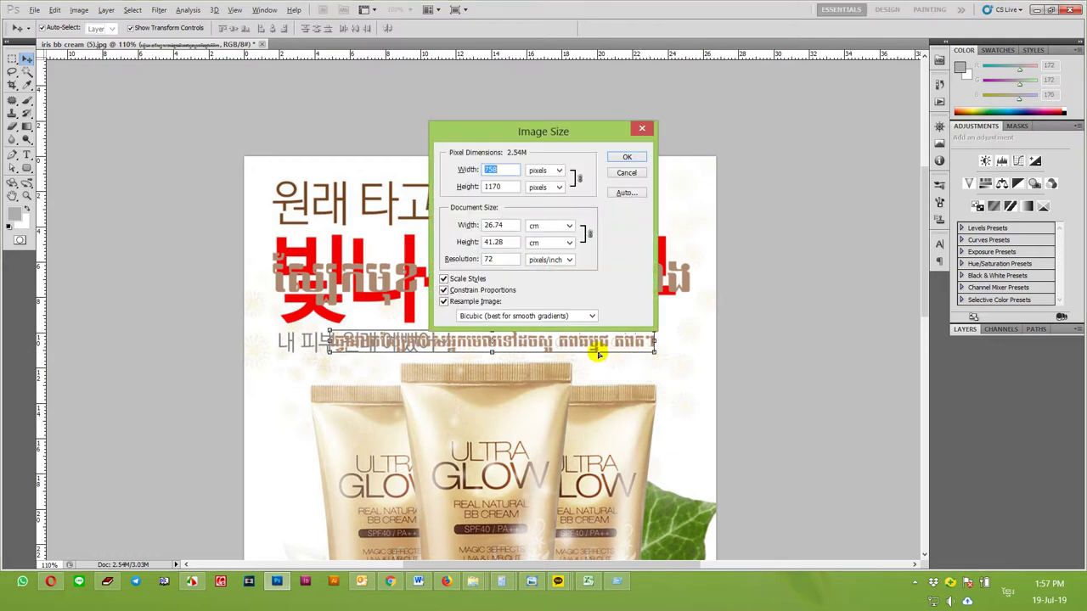
text(250)
key(Tab)
text(30)
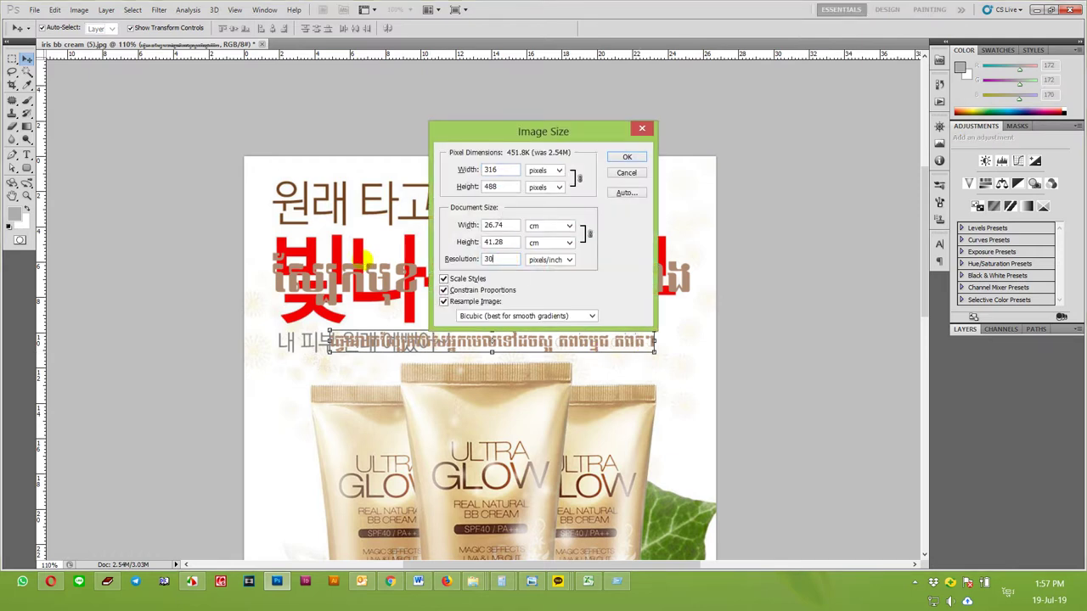
key(Return)
scroll(437, 297, down, 2)
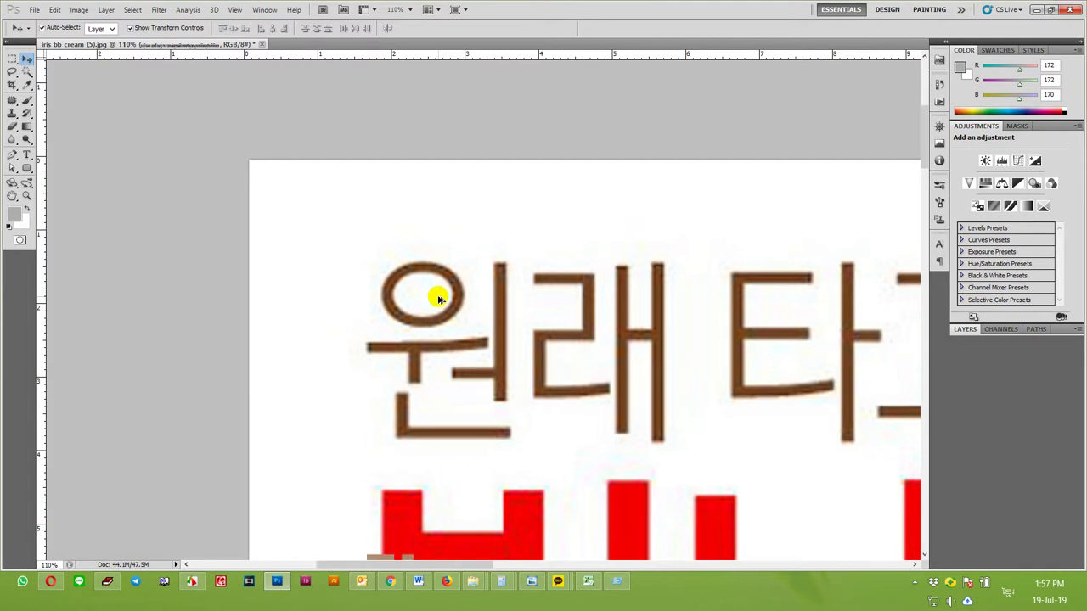
scroll(524, 403, down, 2)
mouse_move(620, 401)
mouse_down()
mouse_move(509, 218)
mouse_move(489, 207)
mouse_up()
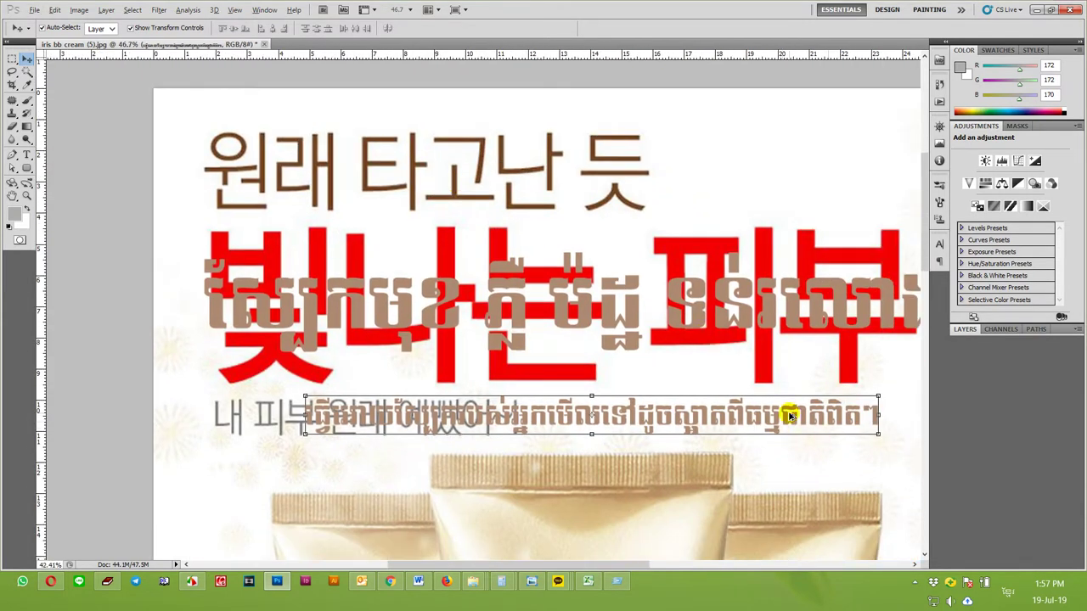
scroll(776, 439, down, 1)
drag(776, 439, 699, 360)
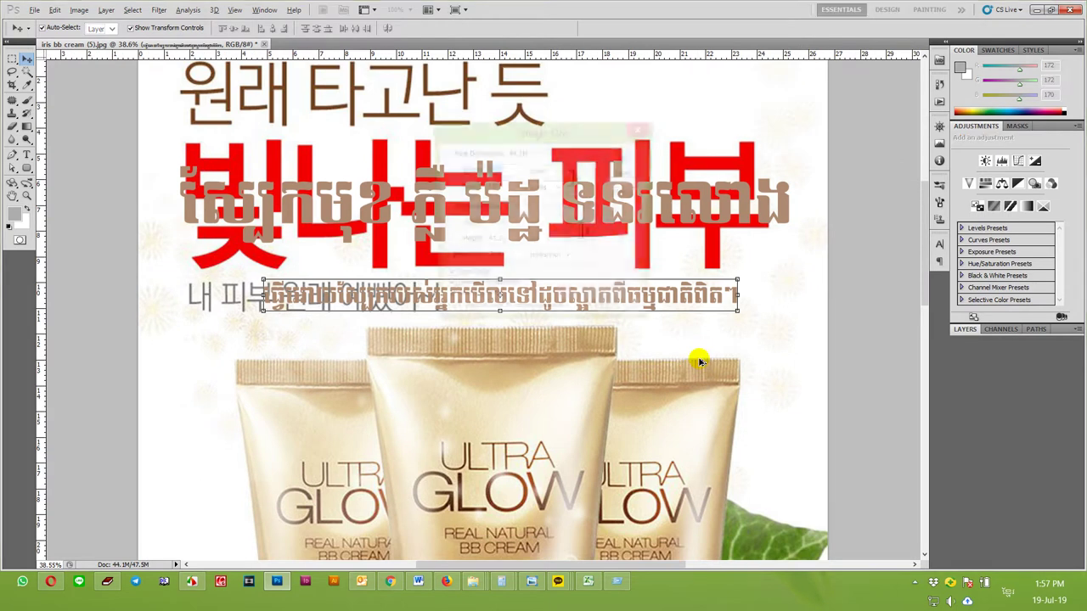
- Set the document width to 21 cm and recheck the new image size
key(ctrl+alt+i)
drag(507, 226, 443, 223)
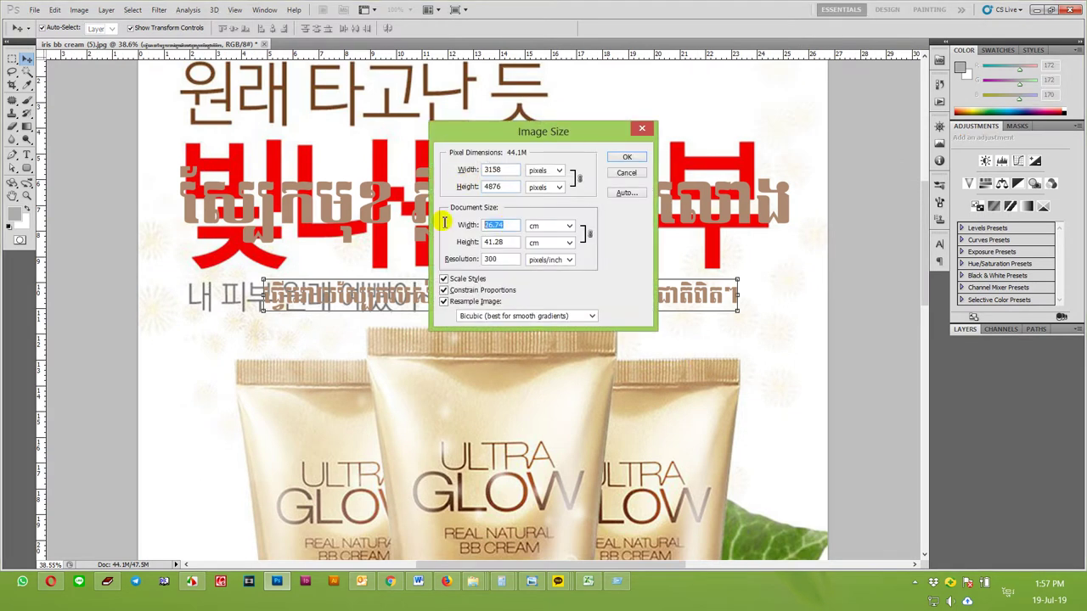
text(2)
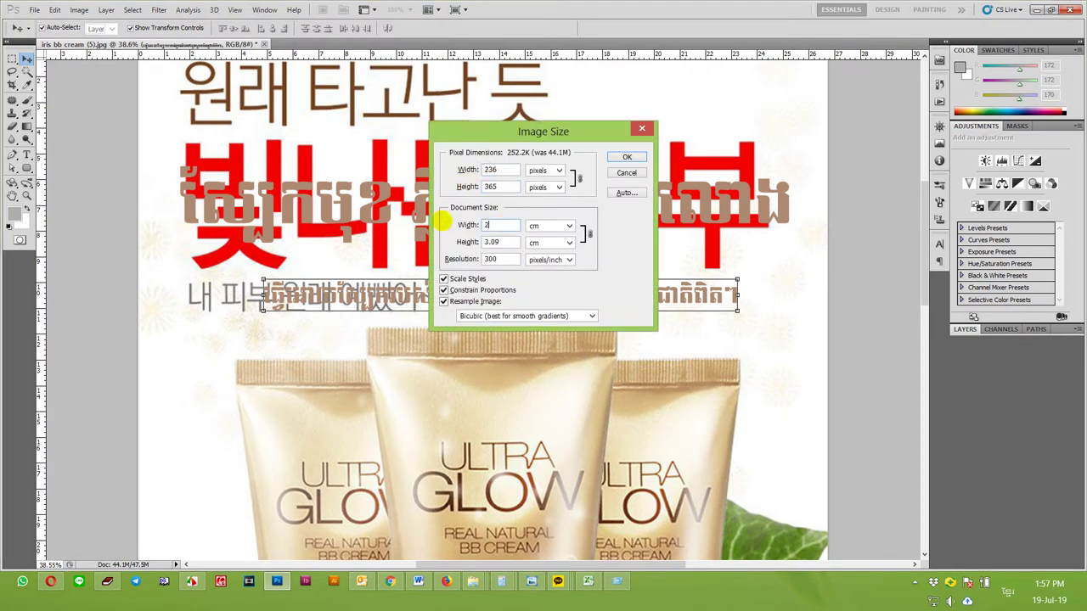
text(11)
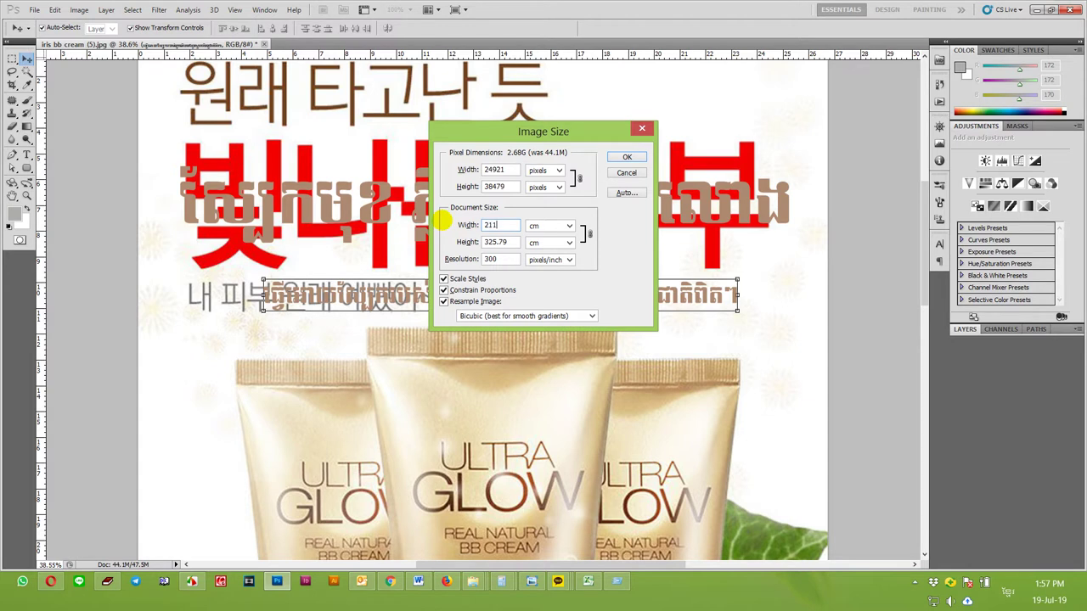
key(Return)
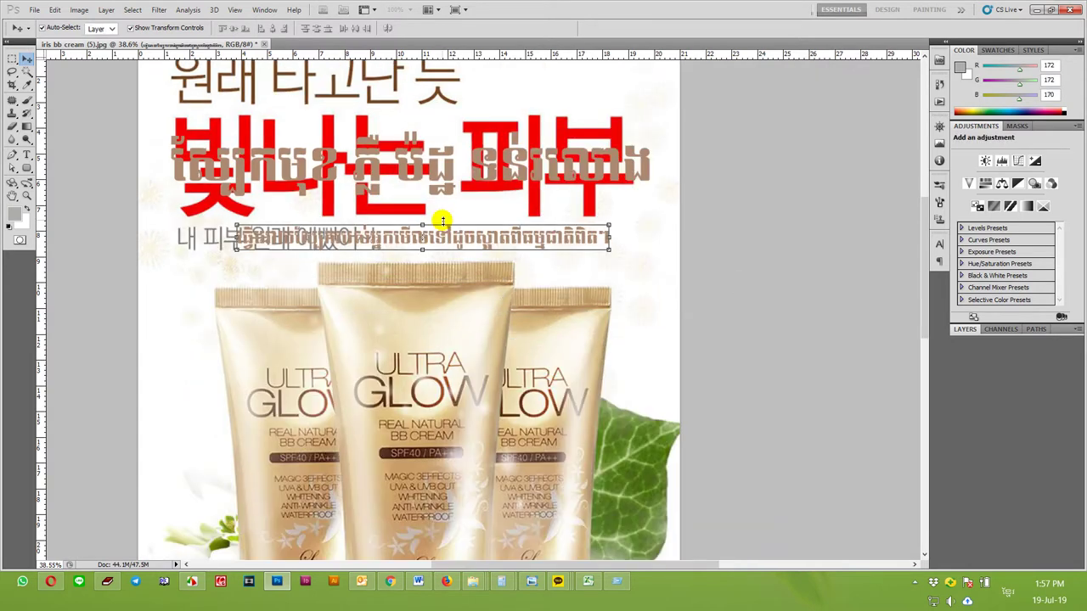
key(ctrl+alt+i)
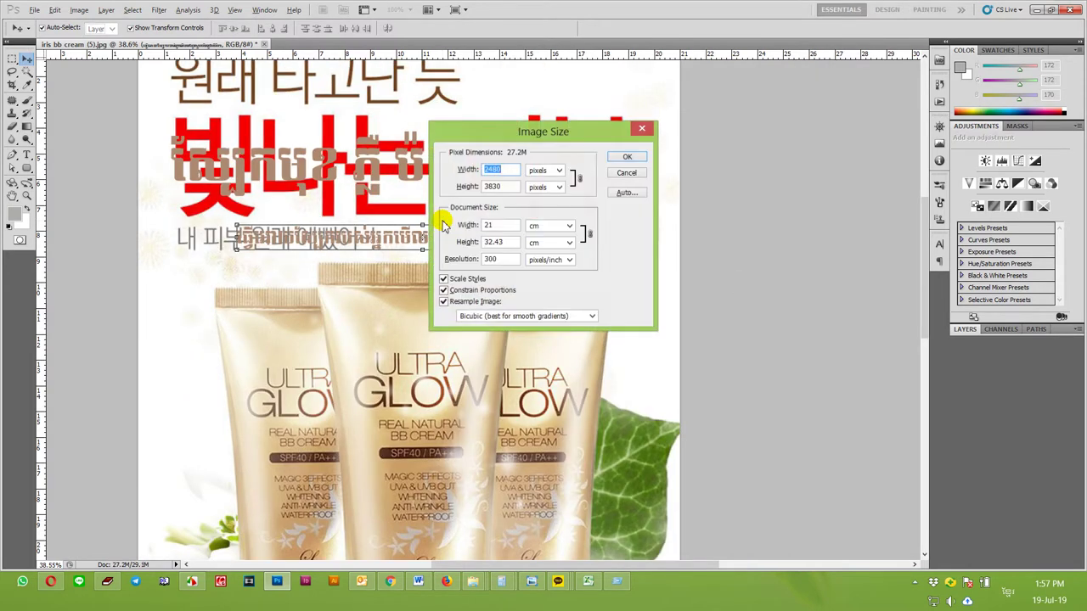
click(626, 174)
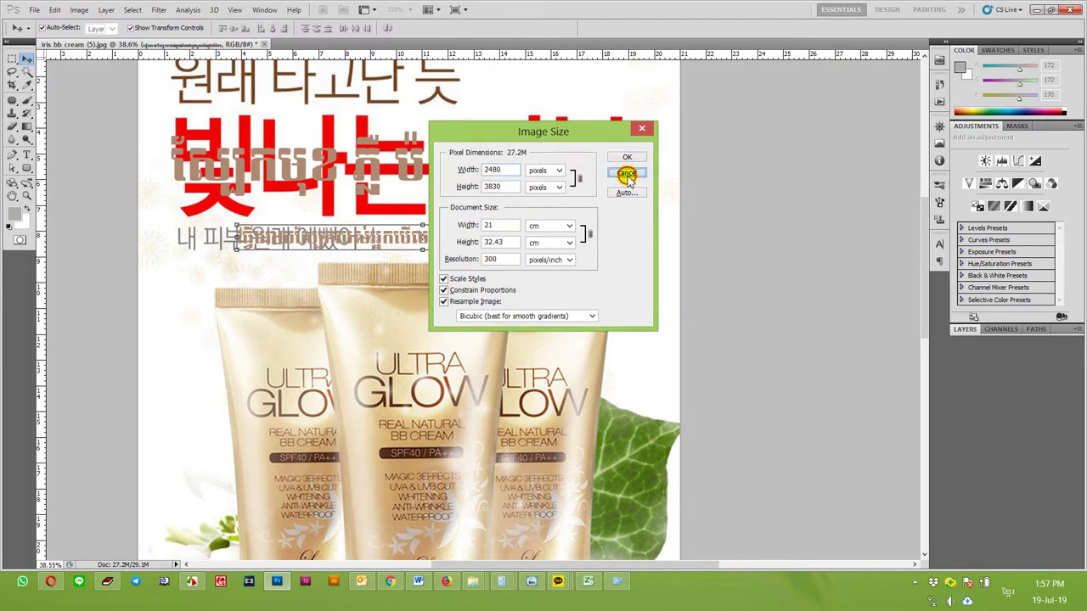
- Nudge the small Khmer tagline slightly up and left
click(80, 10)
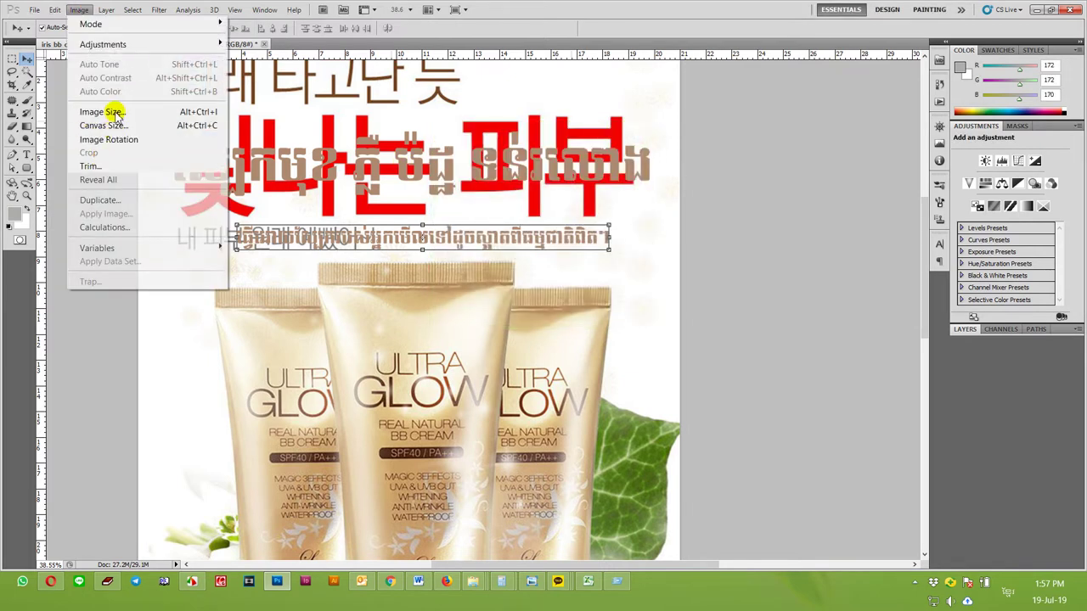
click(654, 152)
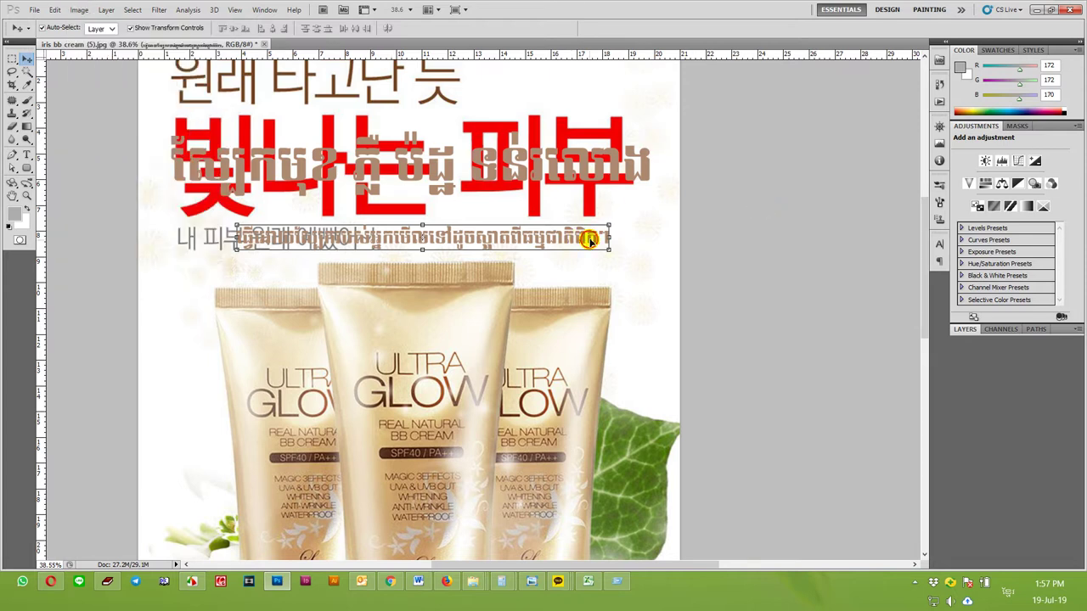
drag(589, 241, 564, 238)
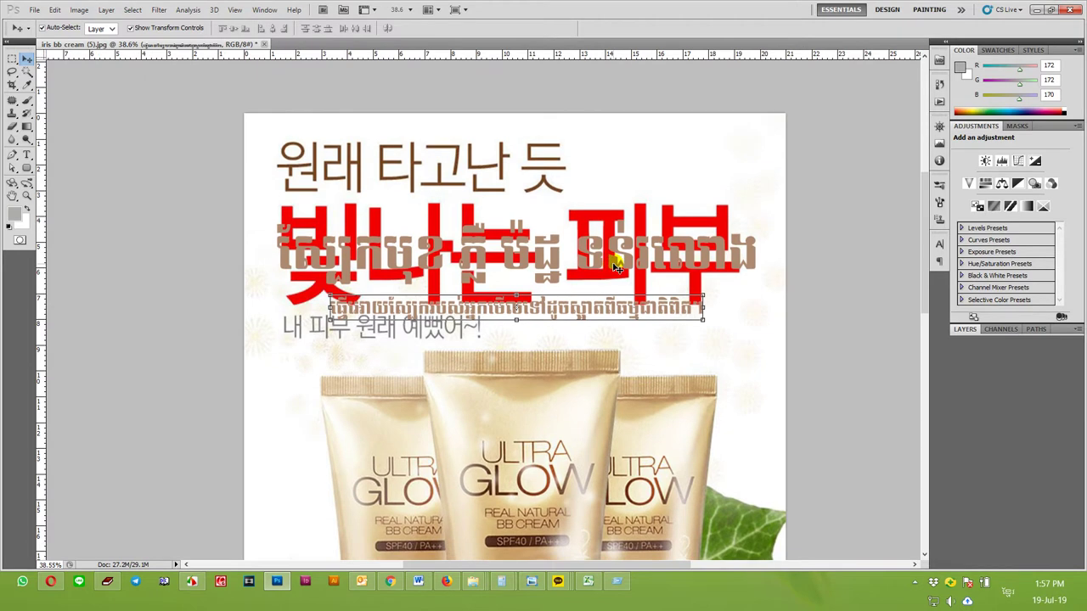
- Try breaking the Khmer headline onto two lines, then undo it
click(615, 266)
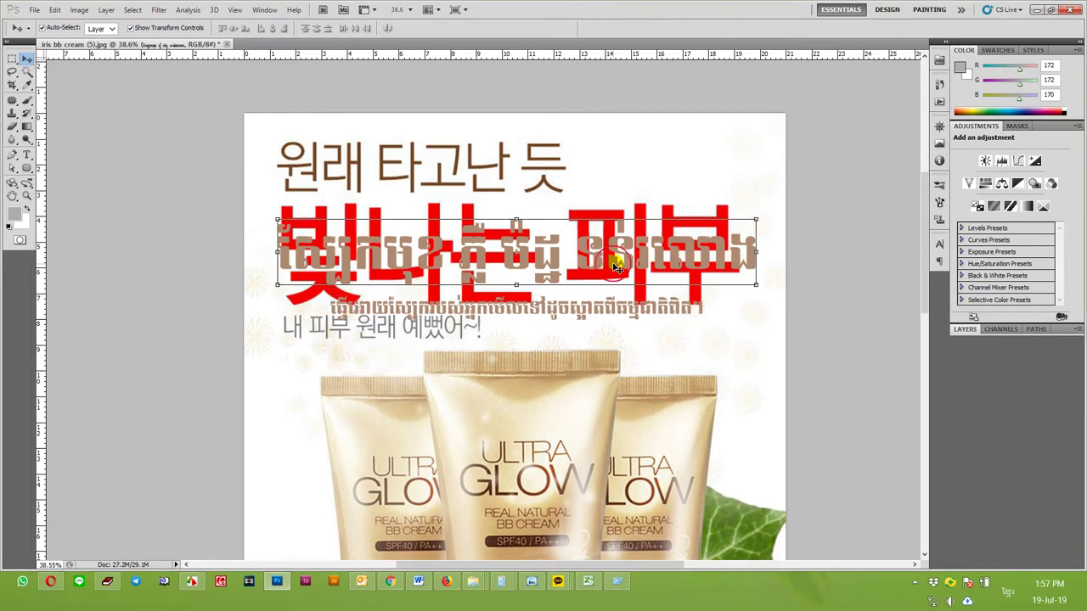
key(t)
click(508, 260)
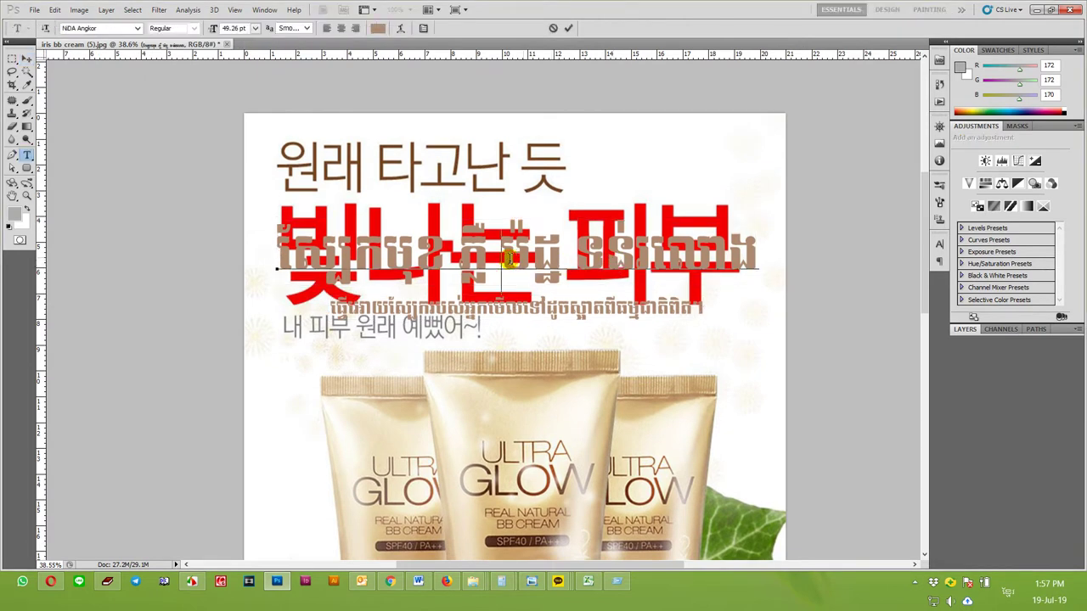
drag(574, 255, 565, 254)
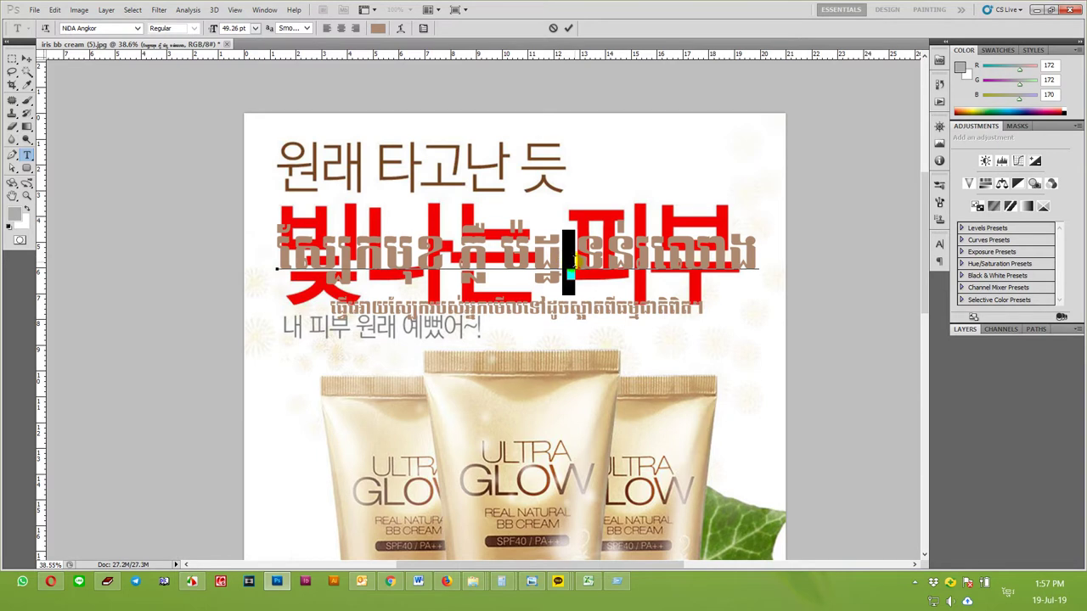
key(Return)
key(ctrl+z)
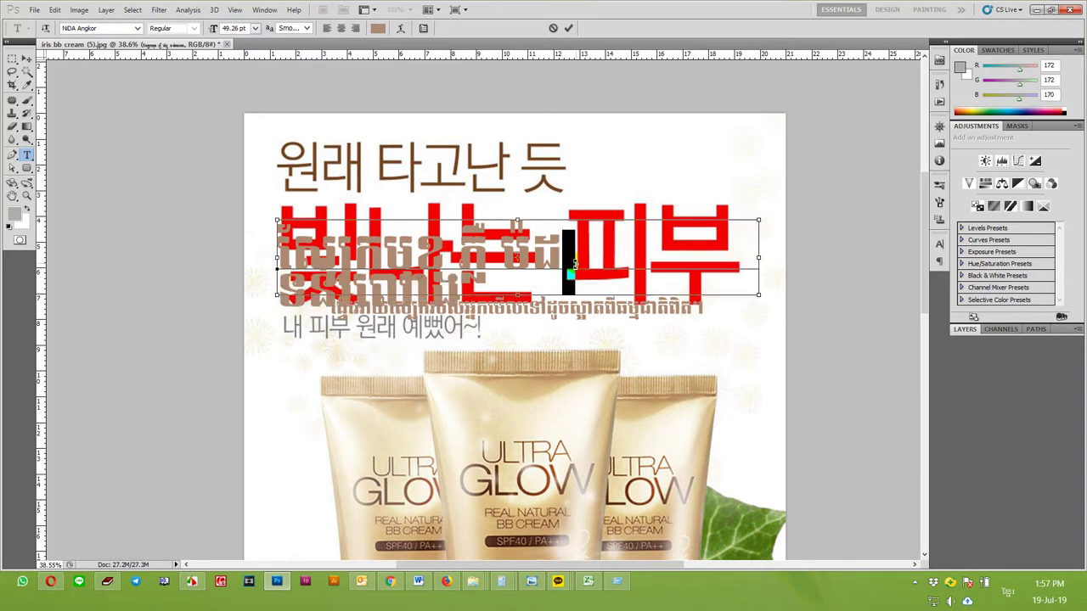
click(26, 60)
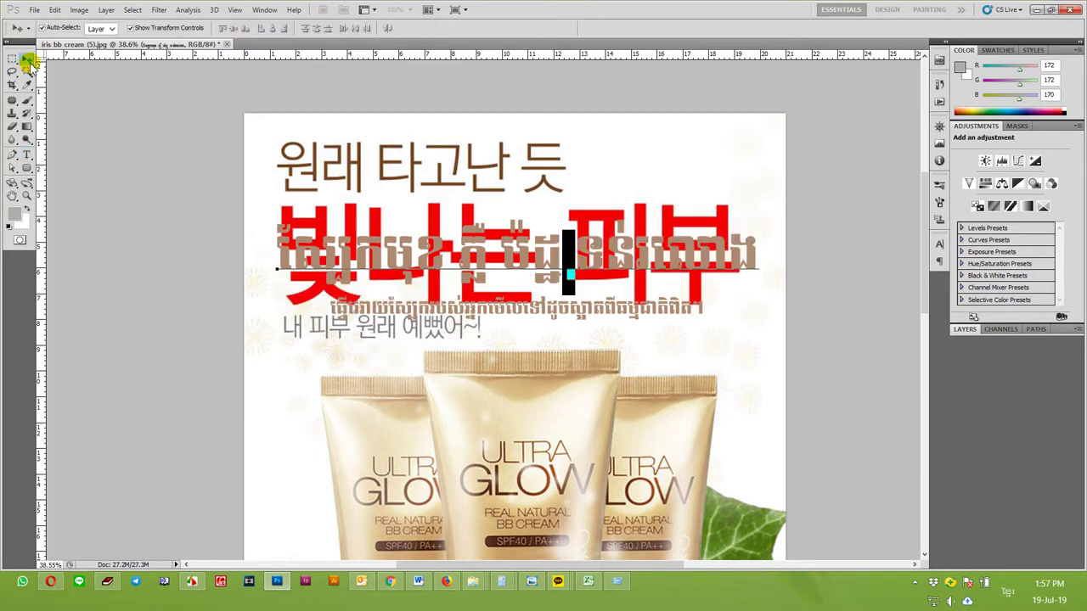
- Scale the Khmer tagline up slightly to about 102%
click(584, 310)
drag(705, 295, 717, 289)
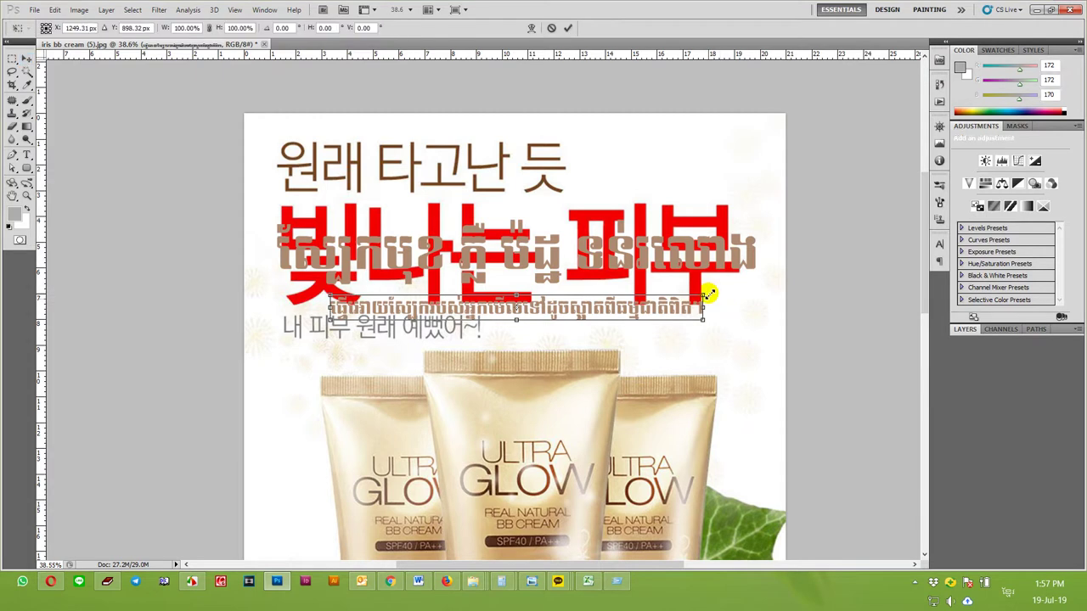
key(Return)
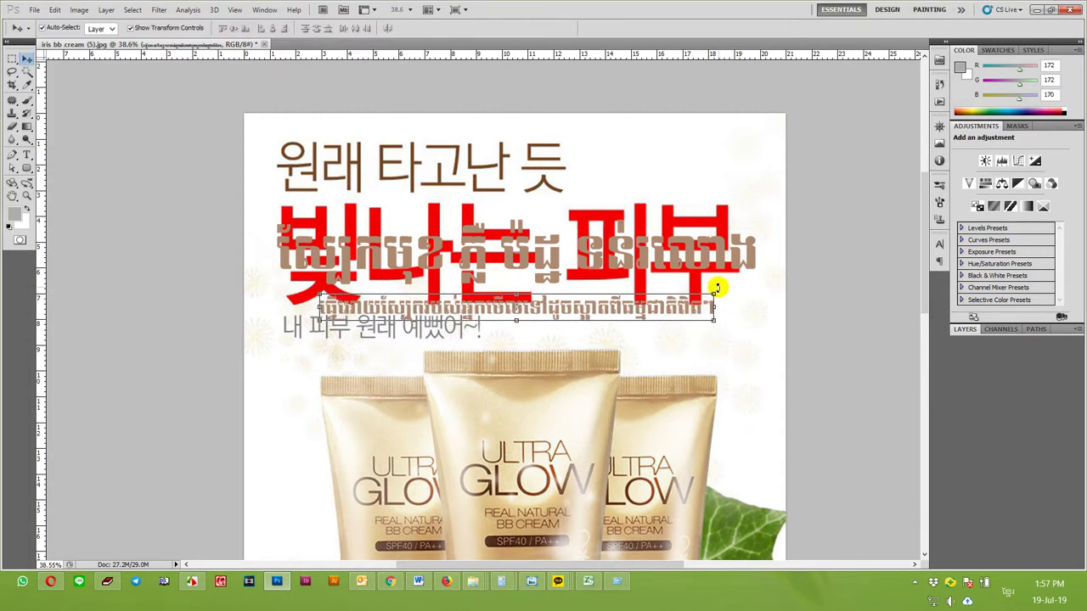
click(762, 329)
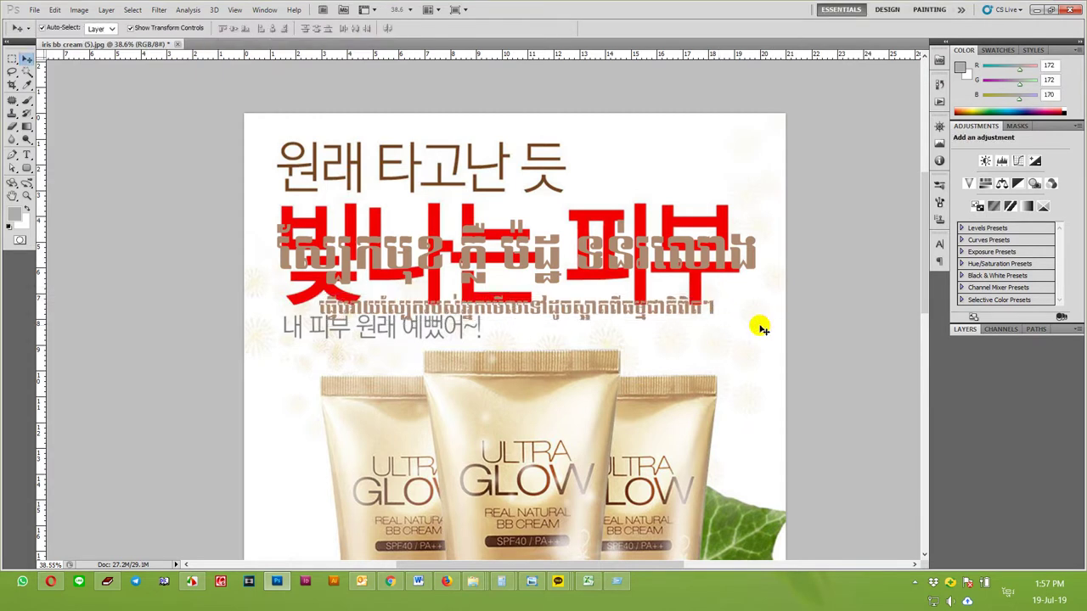
key(F7)
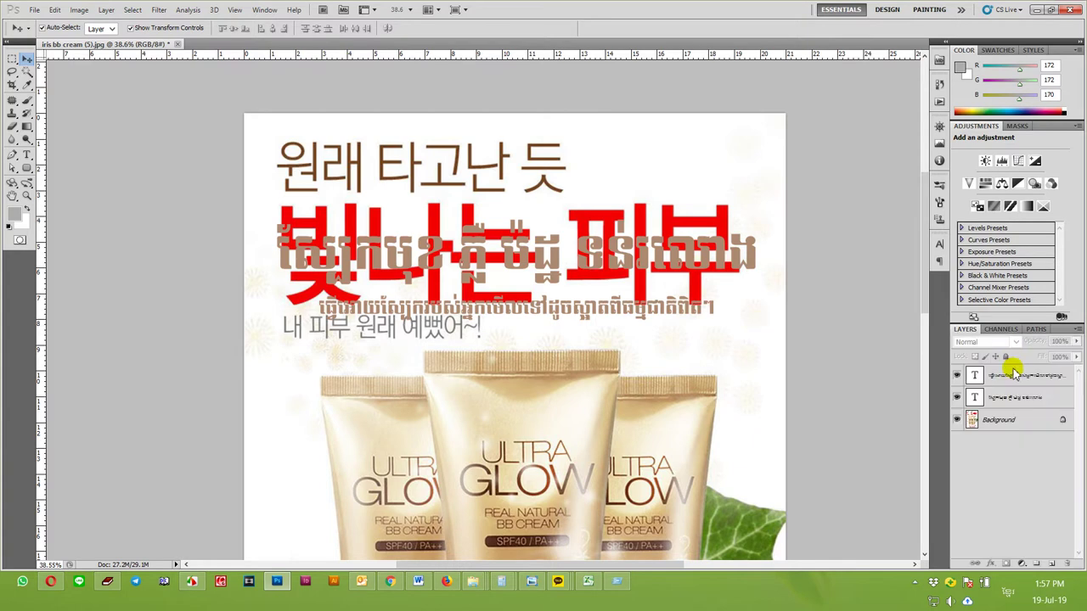
- Fill a rectangle over the top Korean text on the Background layer with sampled white
click(1011, 422)
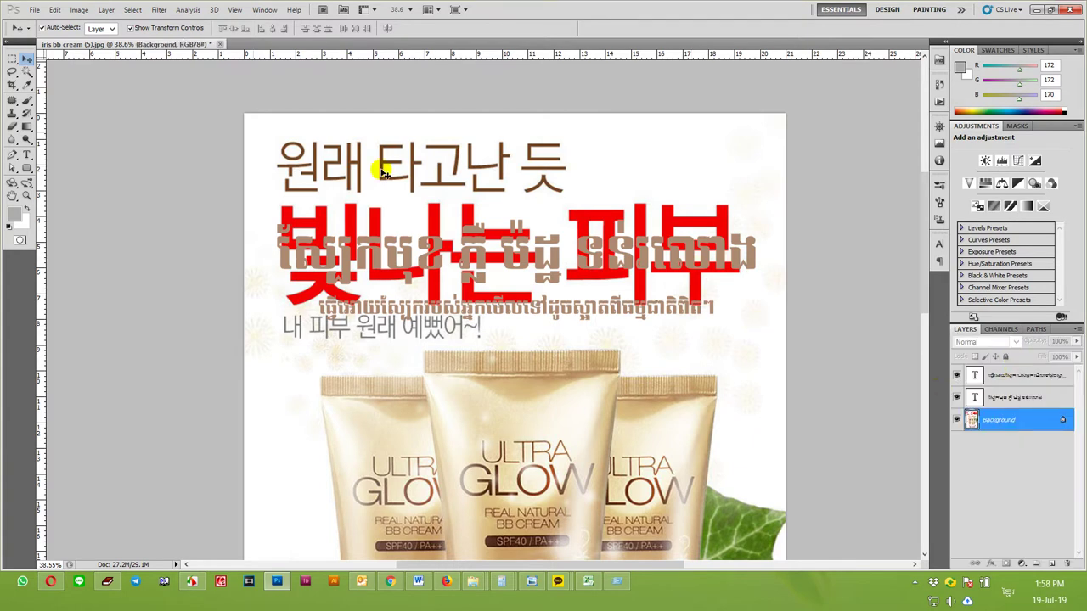
key(m)
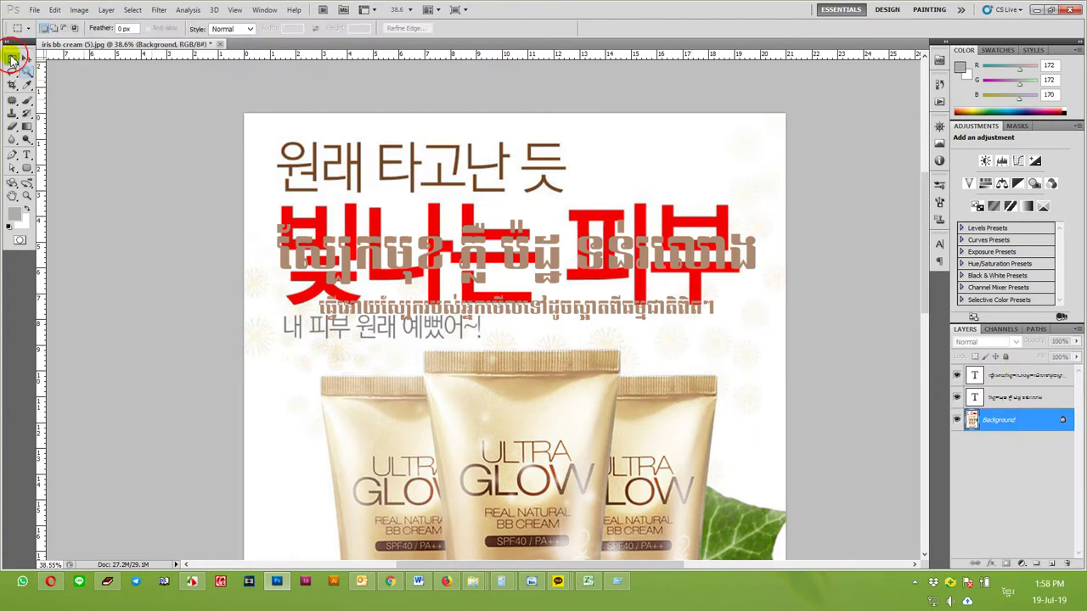
right_click(12, 58)
click(73, 59)
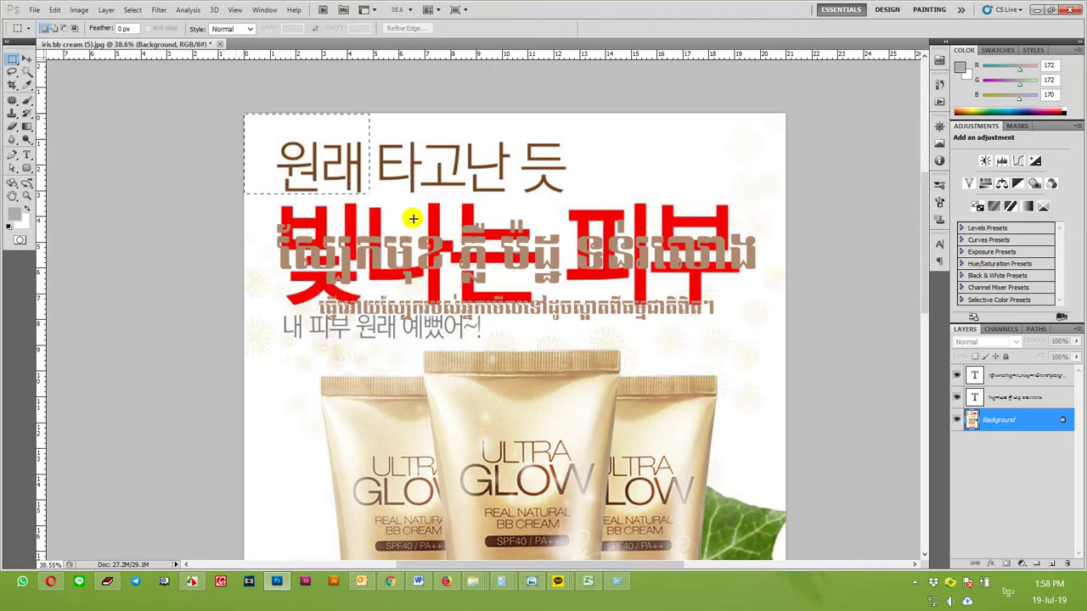
drag(240, 112, 808, 340)
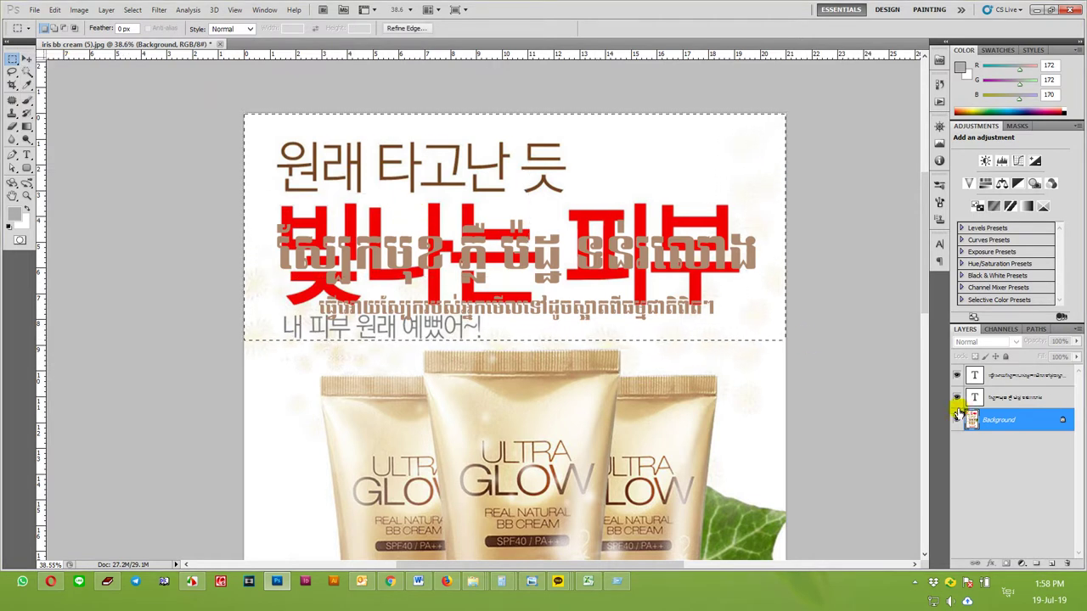
key(i)
click(684, 154)
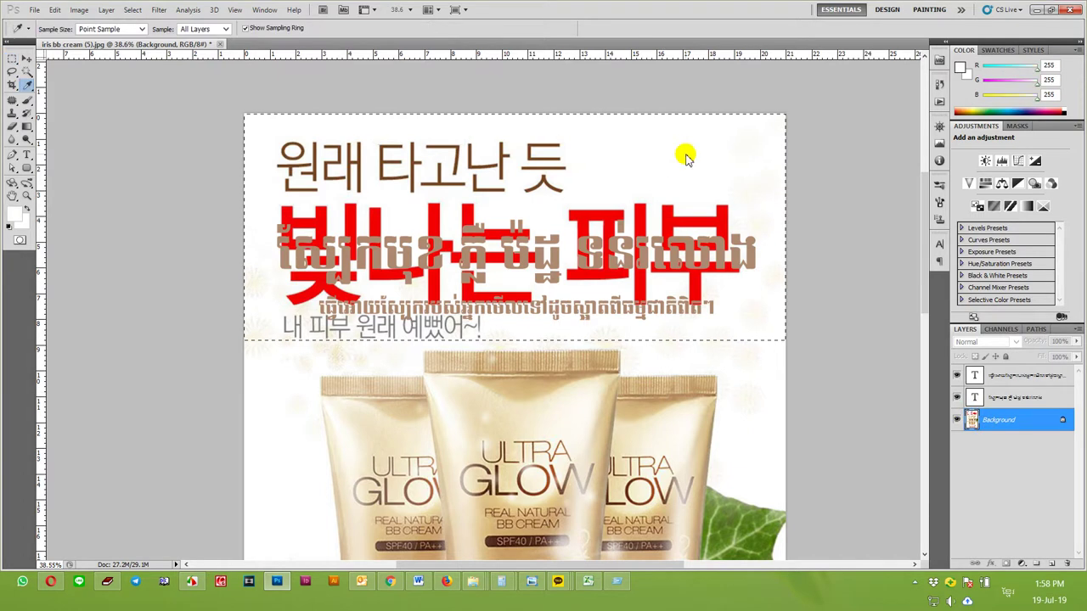
key(alt+BackSpace)
key(ctrl+d)
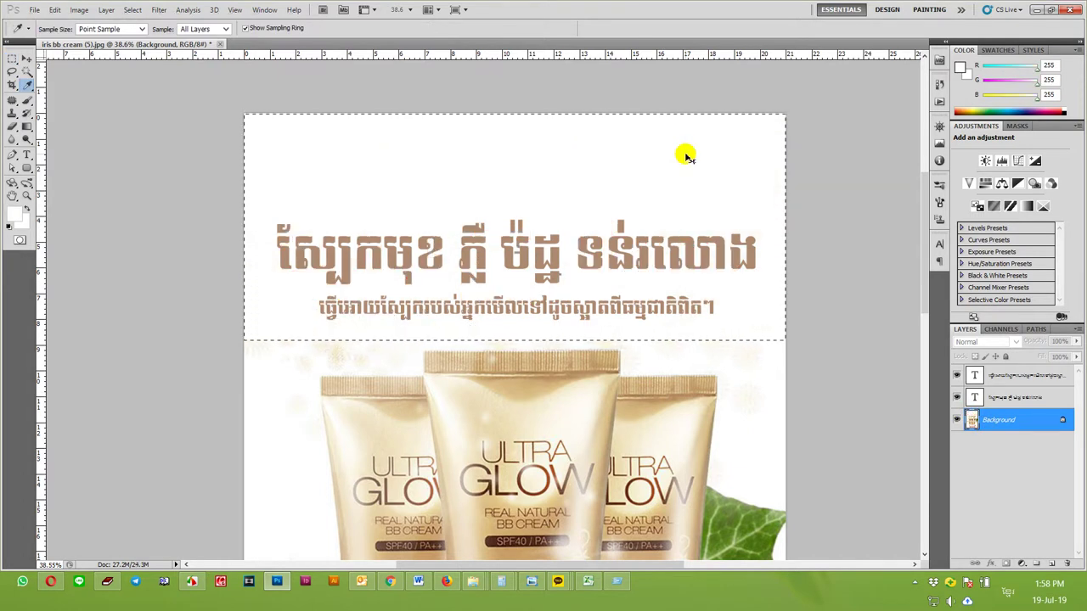
- Select all of the Khmer headline text for editing
key(r)
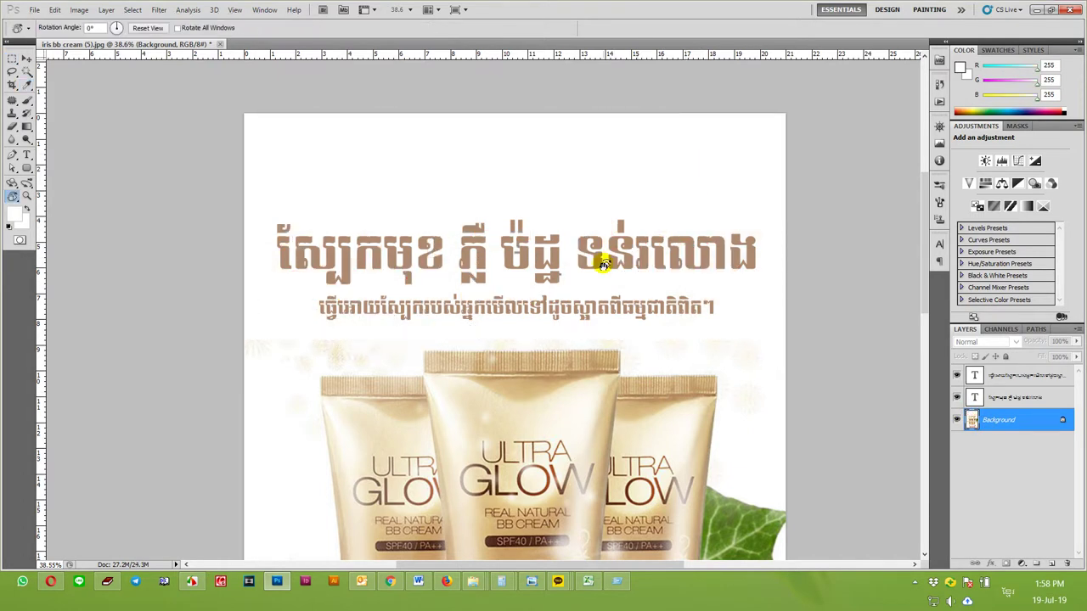
key(t)
click(603, 264)
key(ctrl+a)
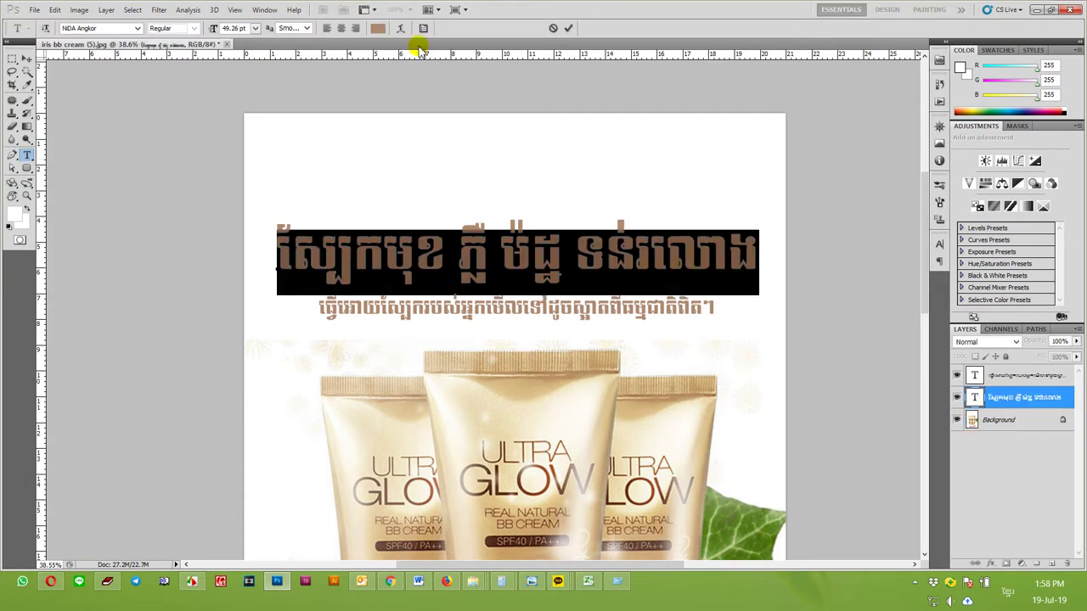
- Colour the Khmer headline pure red (255, 0, 0)
click(378, 28)
text(255)
key(Tab)
text(0)
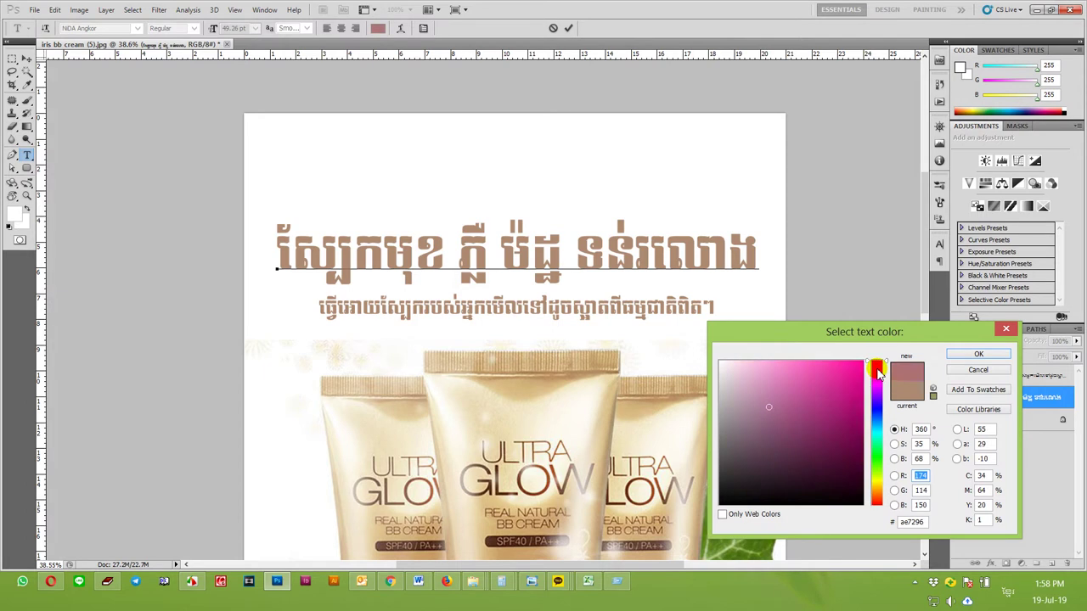
key(Tab)
text(0)
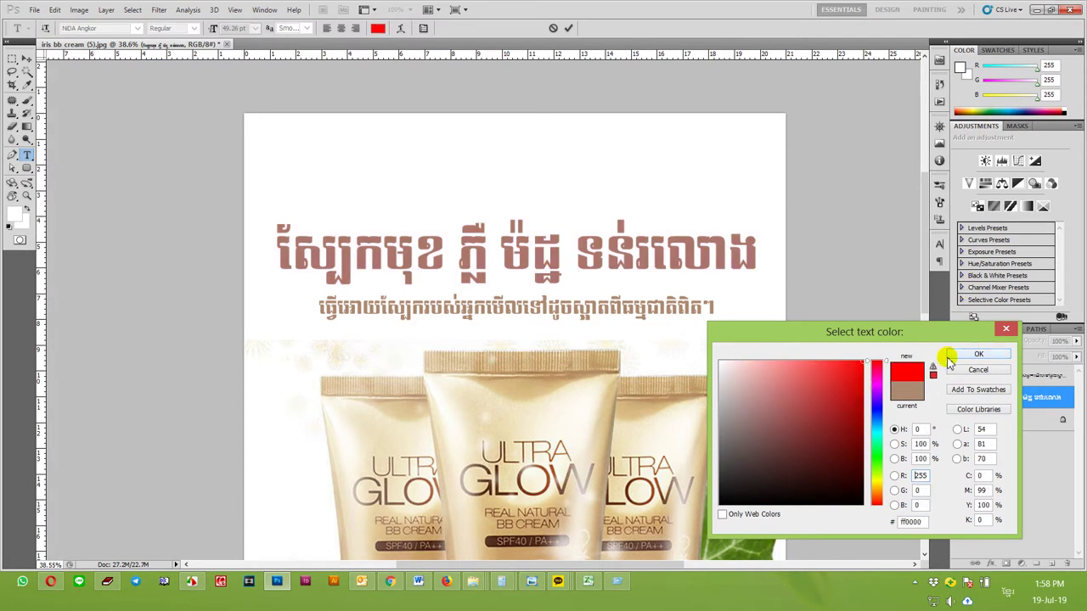
click(875, 350)
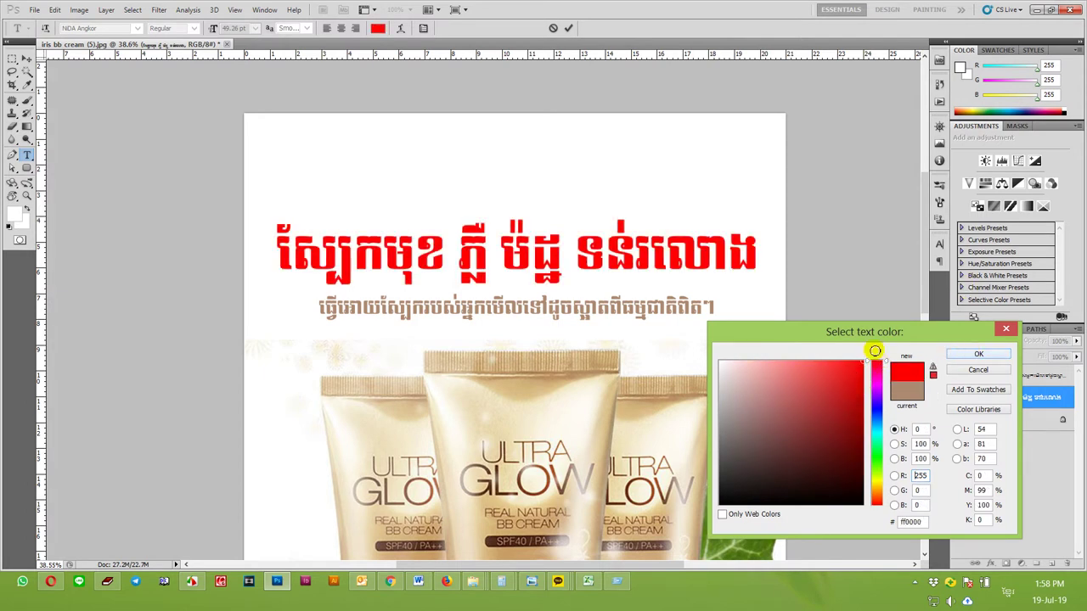
click(978, 354)
click(27, 58)
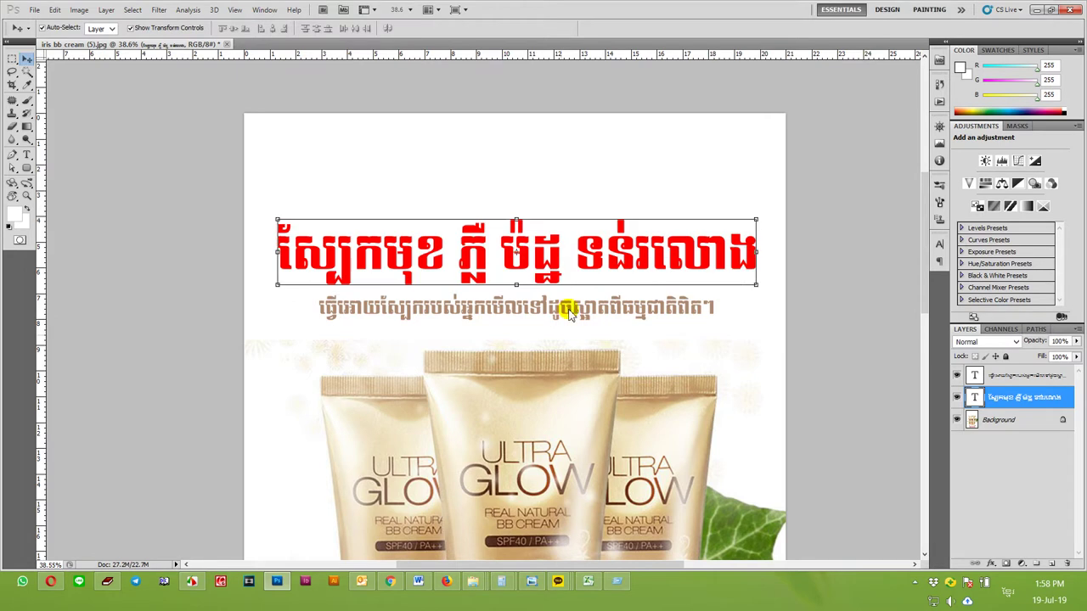
- Recolour the Khmer subtitle line brown #9b4e18
double_click(569, 308)
key(ctrl+a)
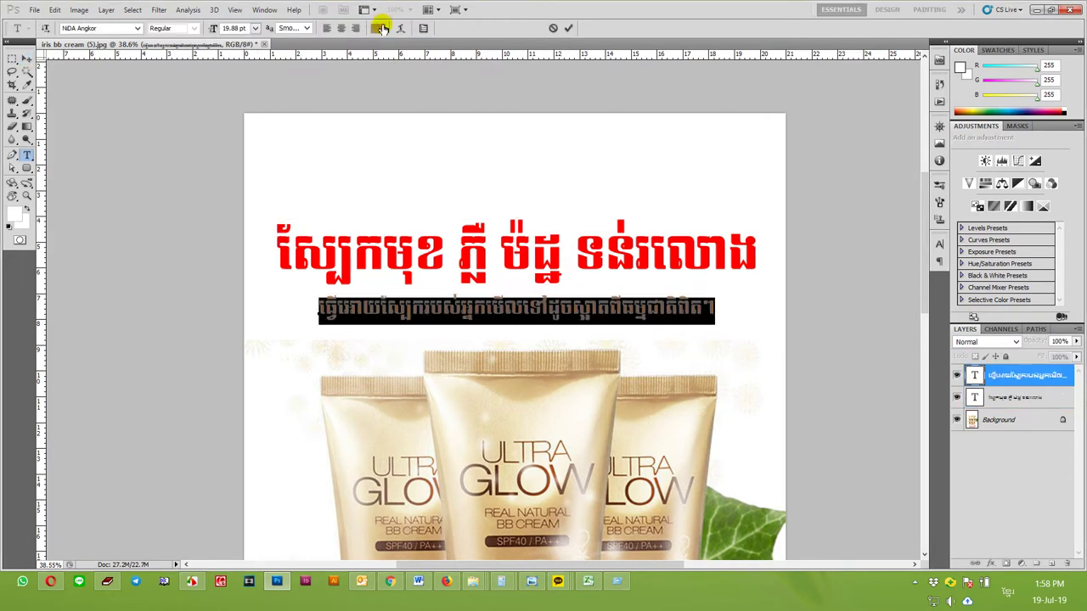
click(378, 28)
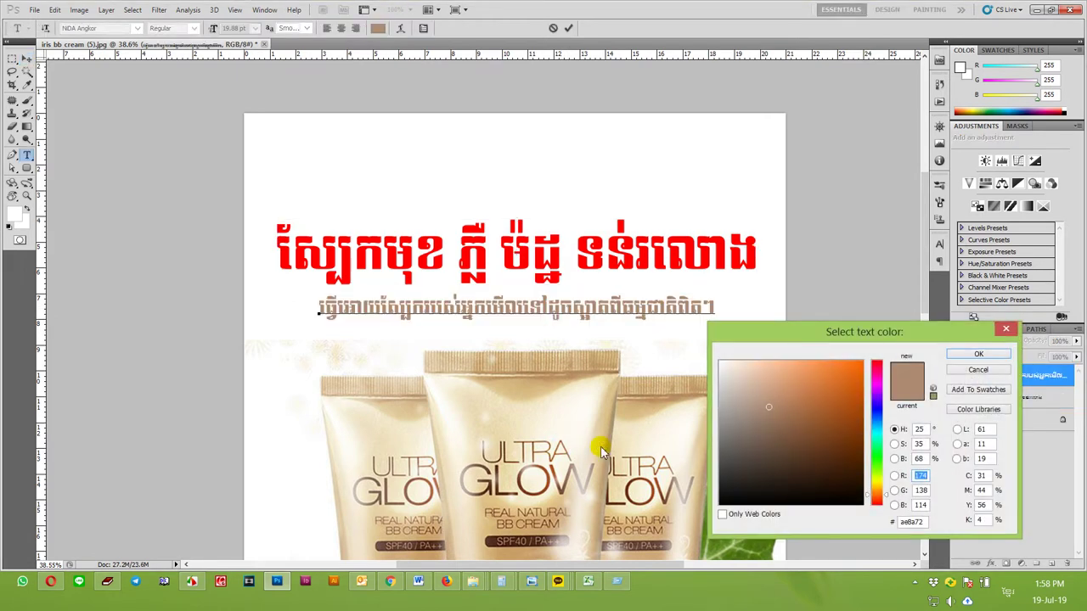
click(842, 417)
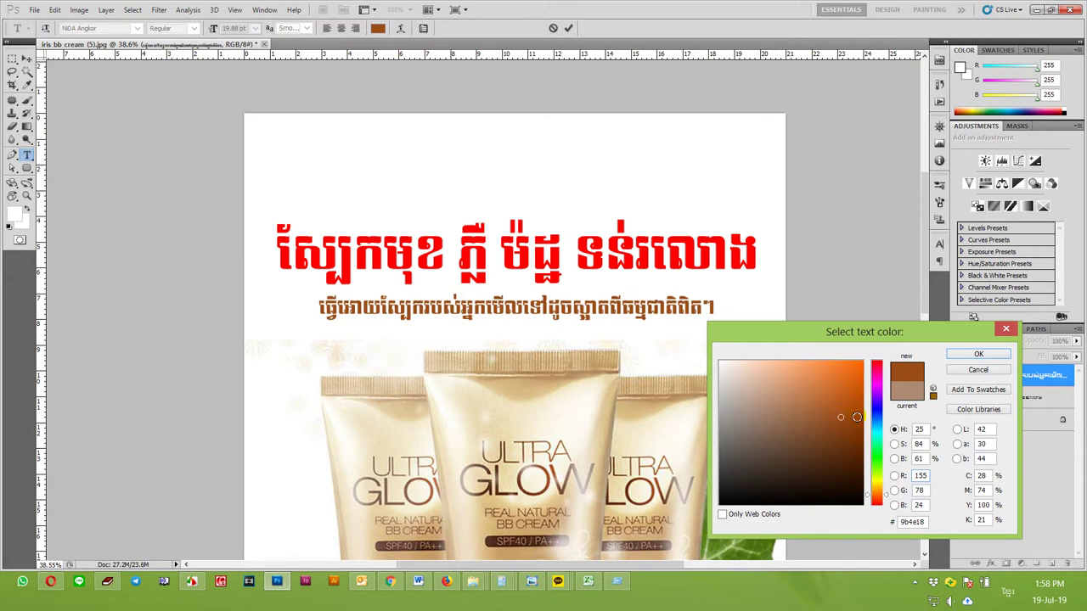
click(979, 354)
- Center-align the Khmer headline and subtitle layers horizontally
click(28, 56)
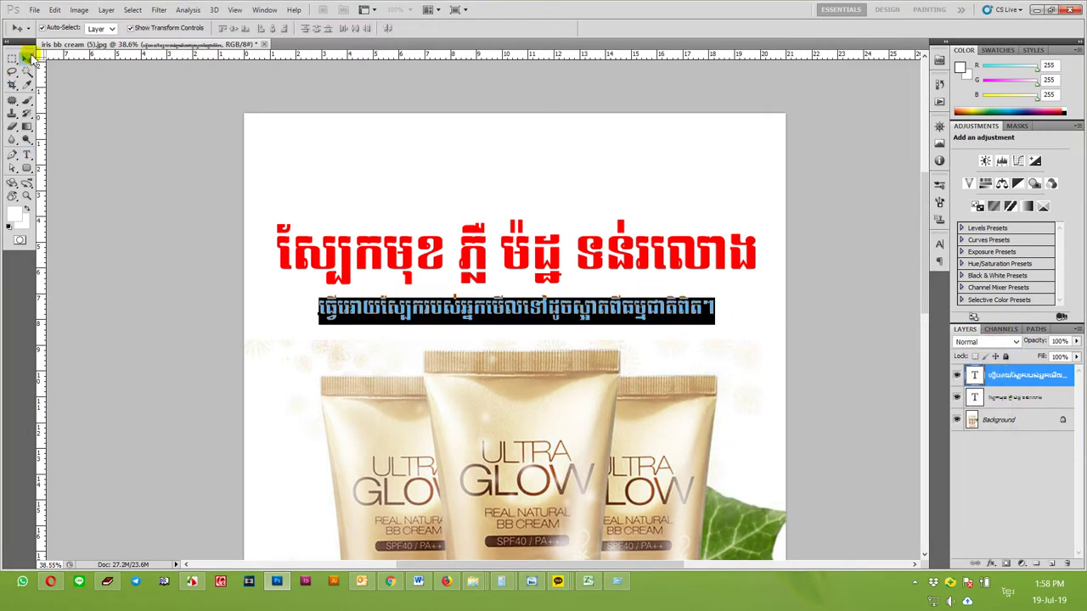
scroll(501, 248, down, 2)
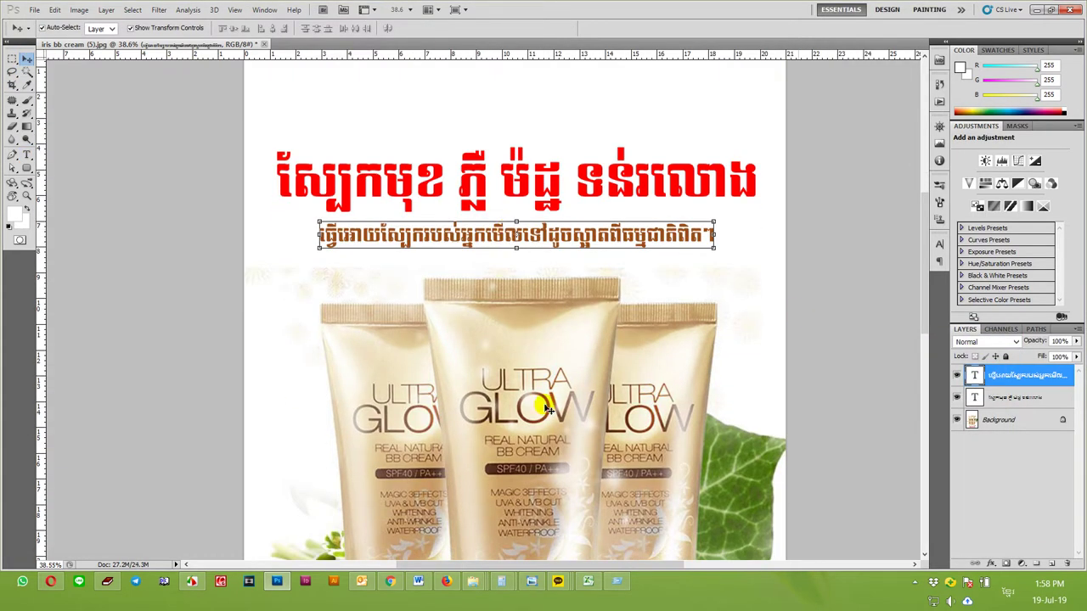
click(828, 367)
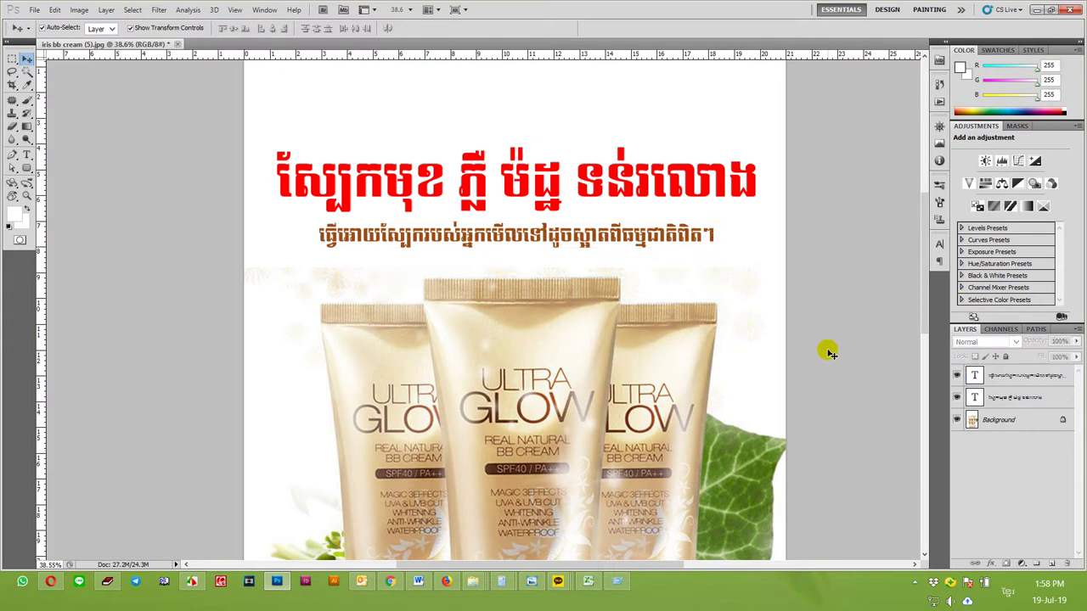
scroll(830, 347, down, 1)
scroll(830, 346, down, 1)
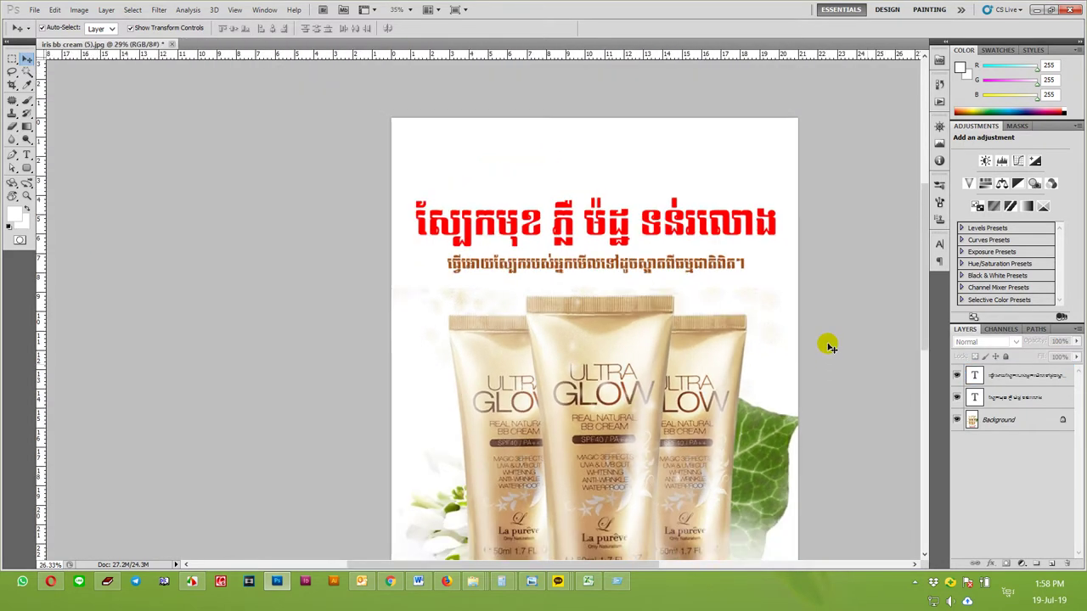
drag(858, 360, 822, 273)
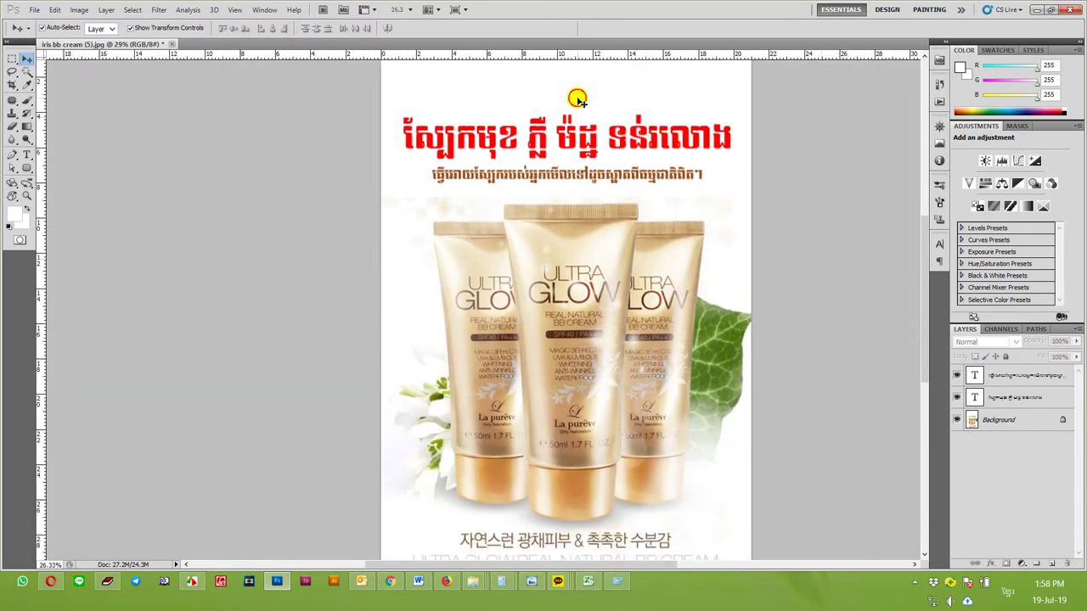
click(594, 153)
shift+click(598, 175)
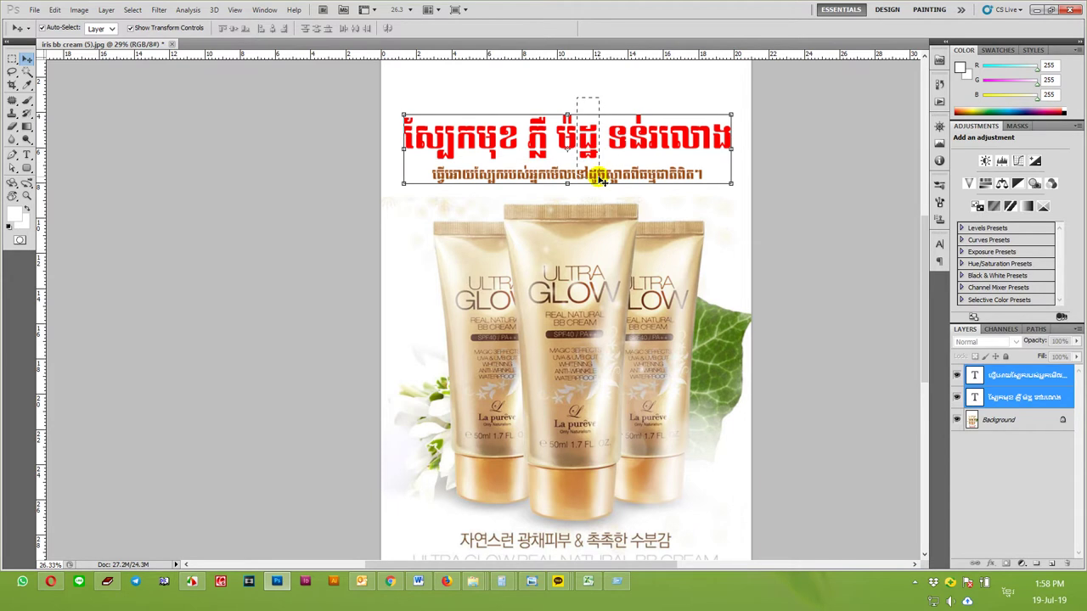
click(273, 31)
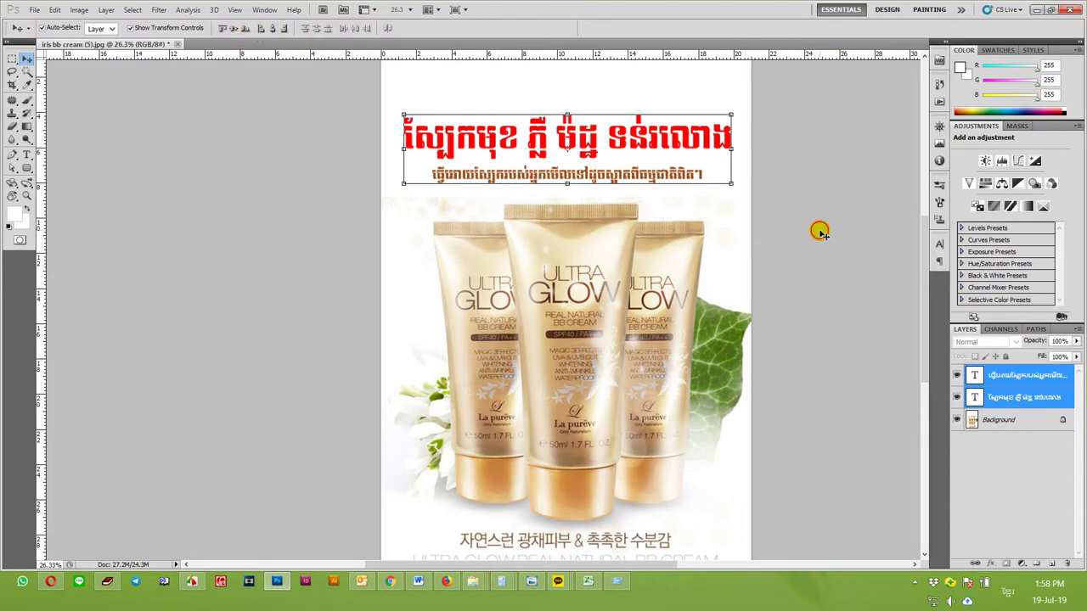
click(819, 232)
scroll(790, 340, down, 5)
scroll(638, 443, up, 2)
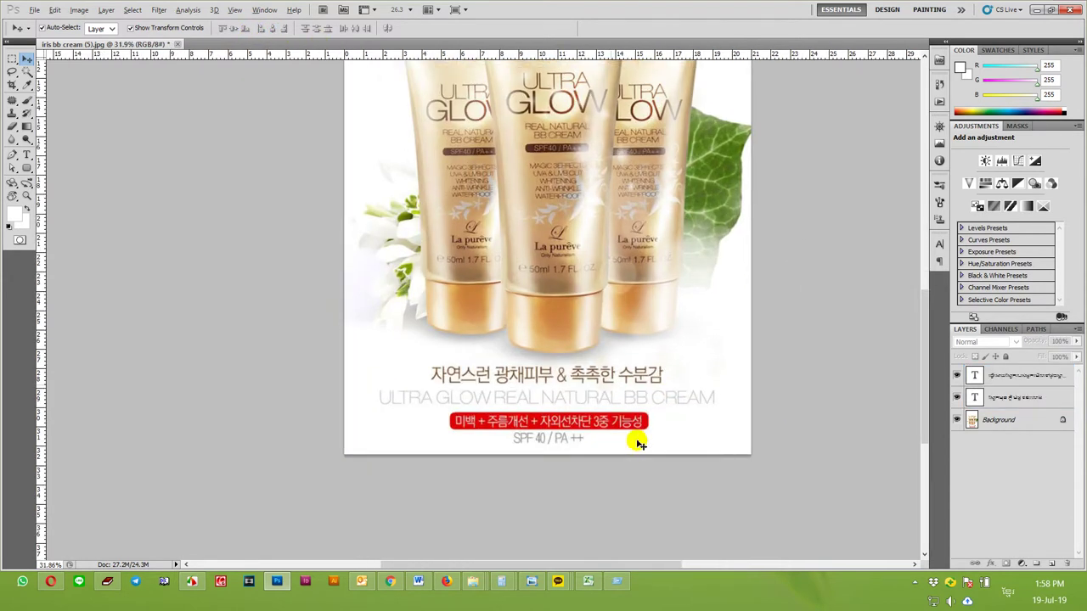
scroll(639, 443, up, 2)
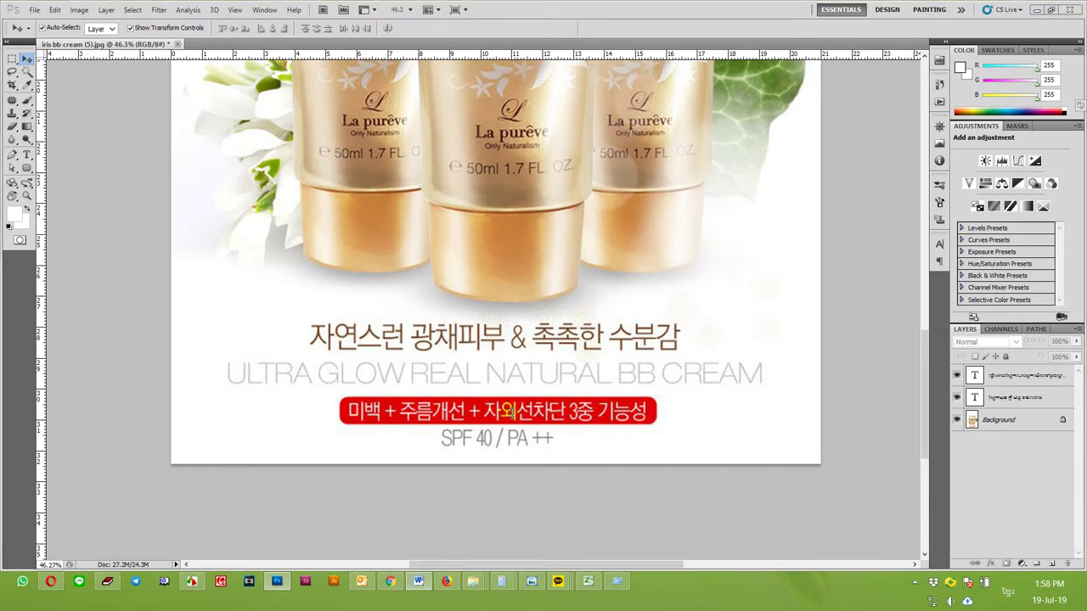
- Select the Khmer tagline under the product image in the Word translation
click(423, 525)
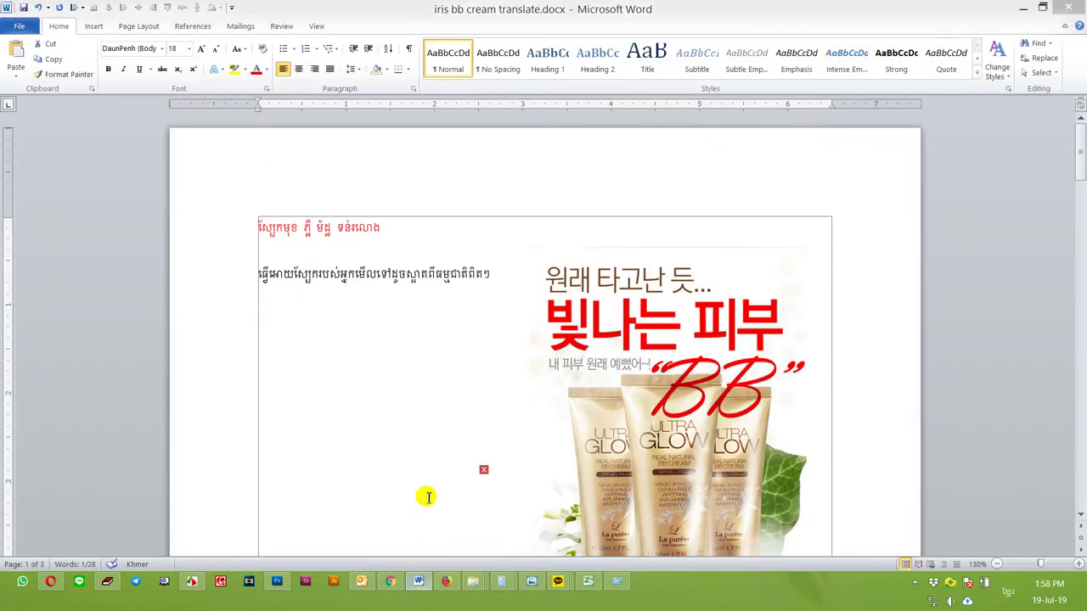
scroll(433, 475, down, 5)
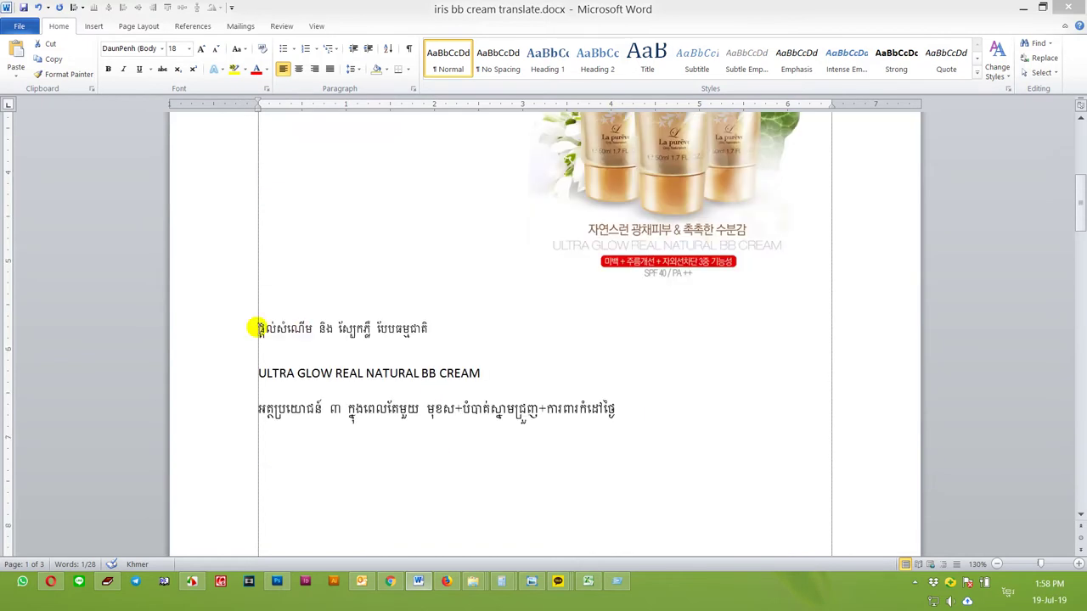
drag(256, 328, 431, 327)
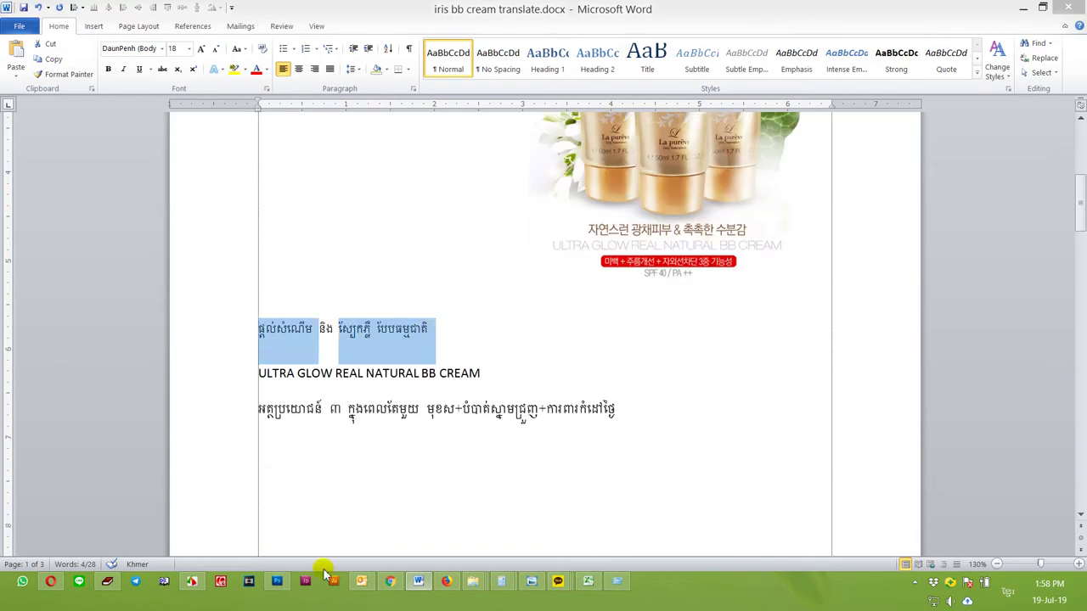
click(277, 581)
- Paste the Khmer tagline as new text over the Korean line and enlarge its font twice
key(t)
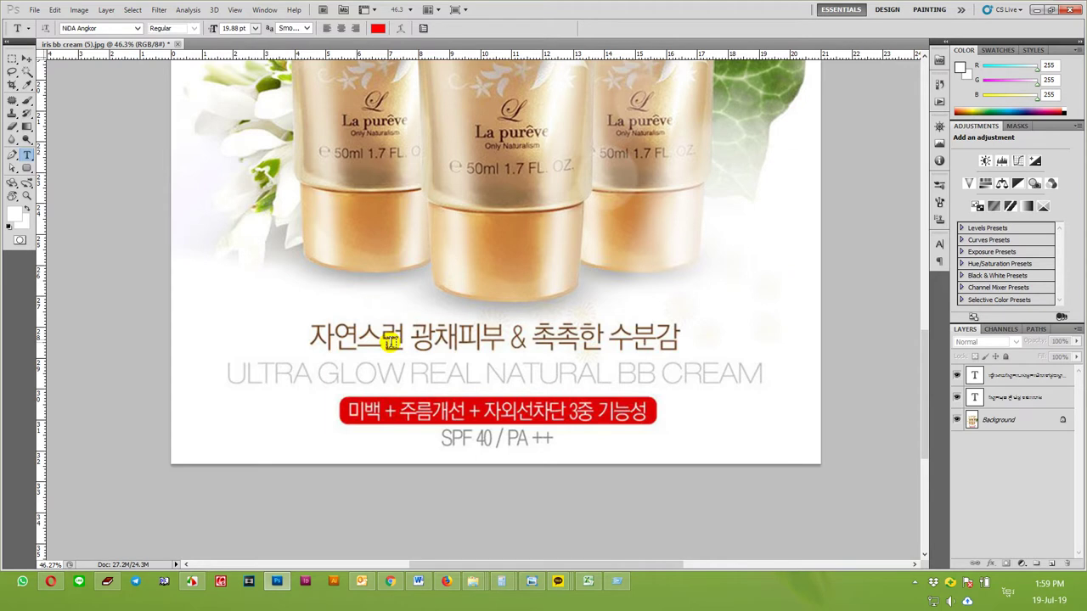
click(391, 341)
key(ctrl+v)
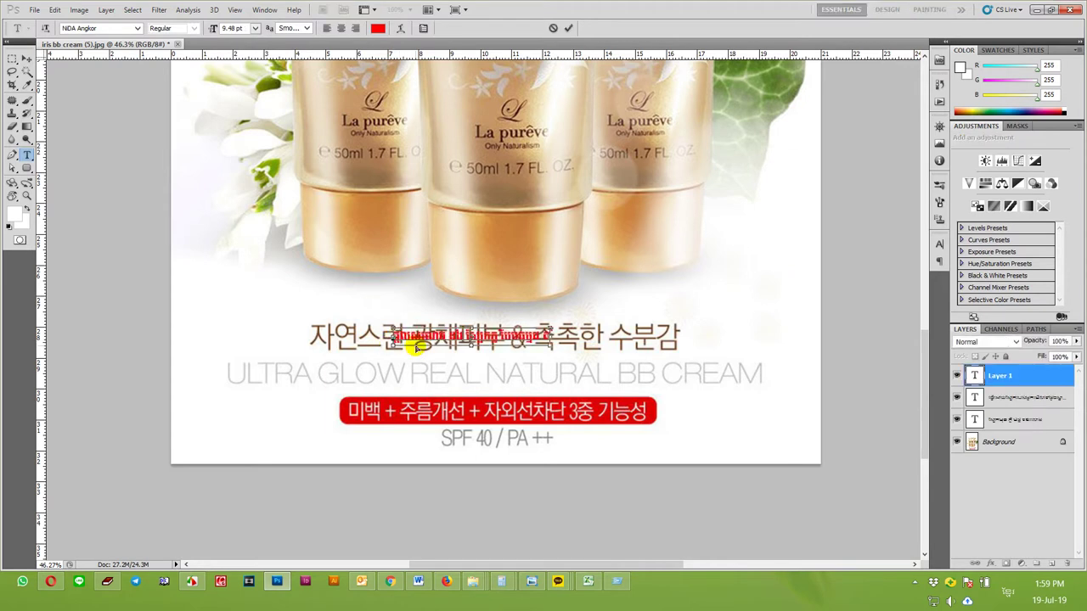
key(ctrl+shift+period)
key(ctrl+shift+period)
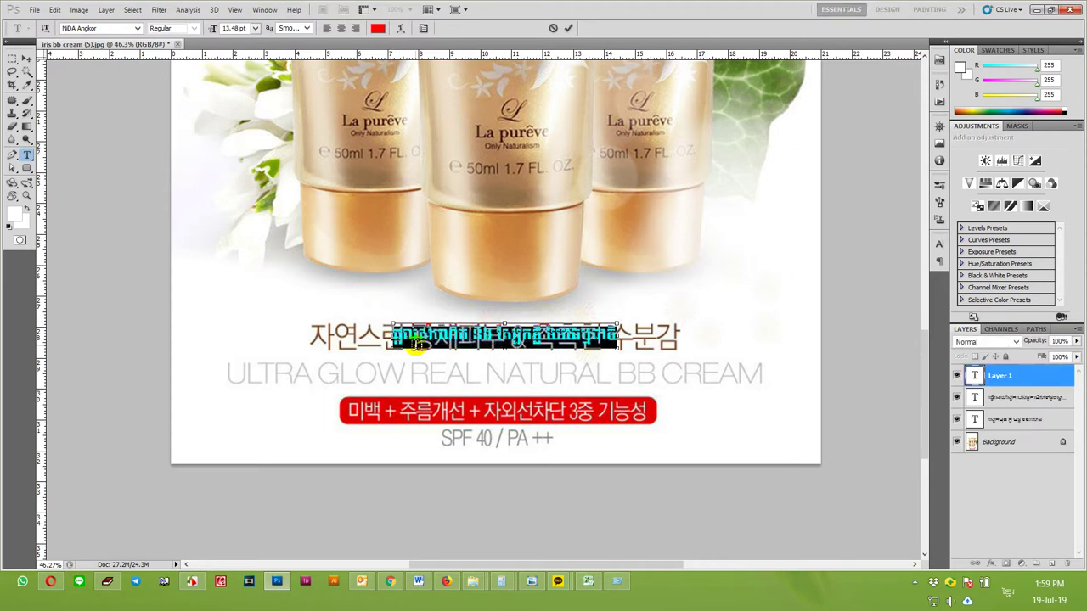
key(ctrl+shift+period)
key(ctrl+shift+period)
key(ctrl+shift+period)
key(ctrl+Return)
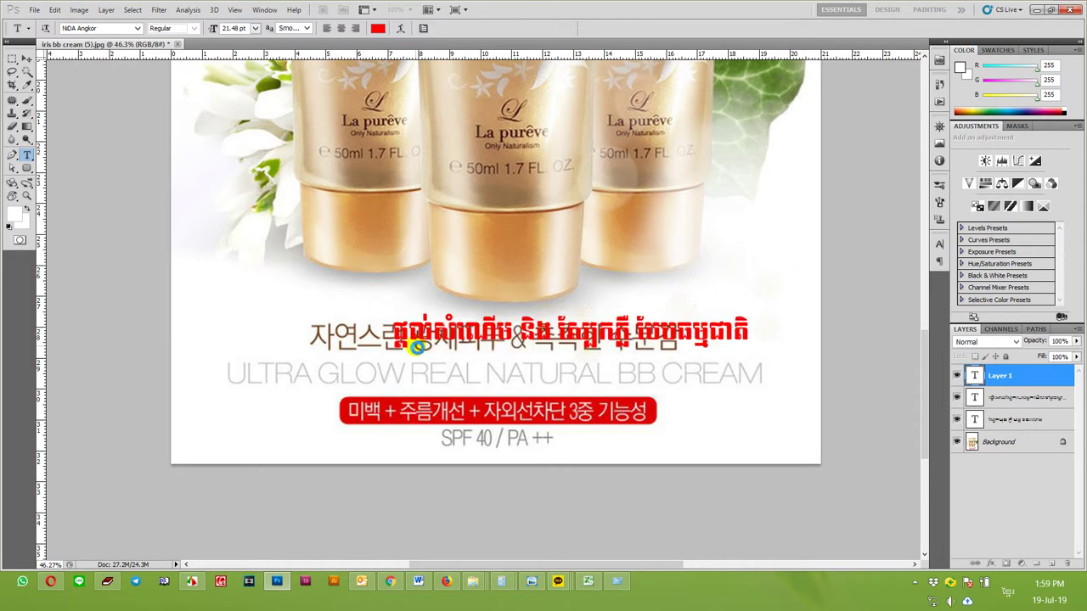
- Colour the Khmer tagline with the brown sampled from the Korean text
click(416, 346)
key(ctrl+a)
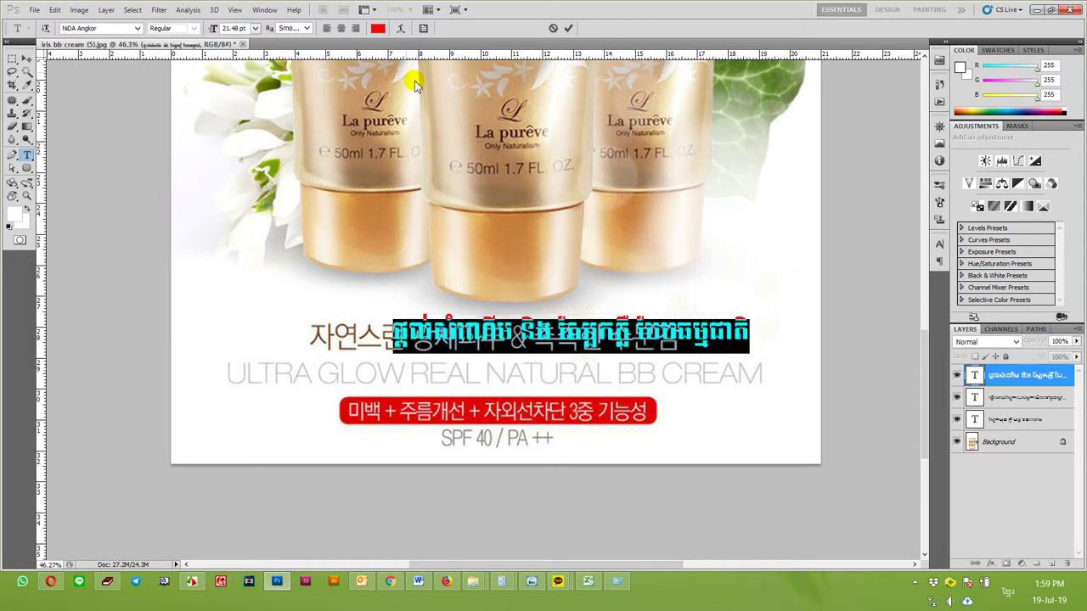
click(378, 29)
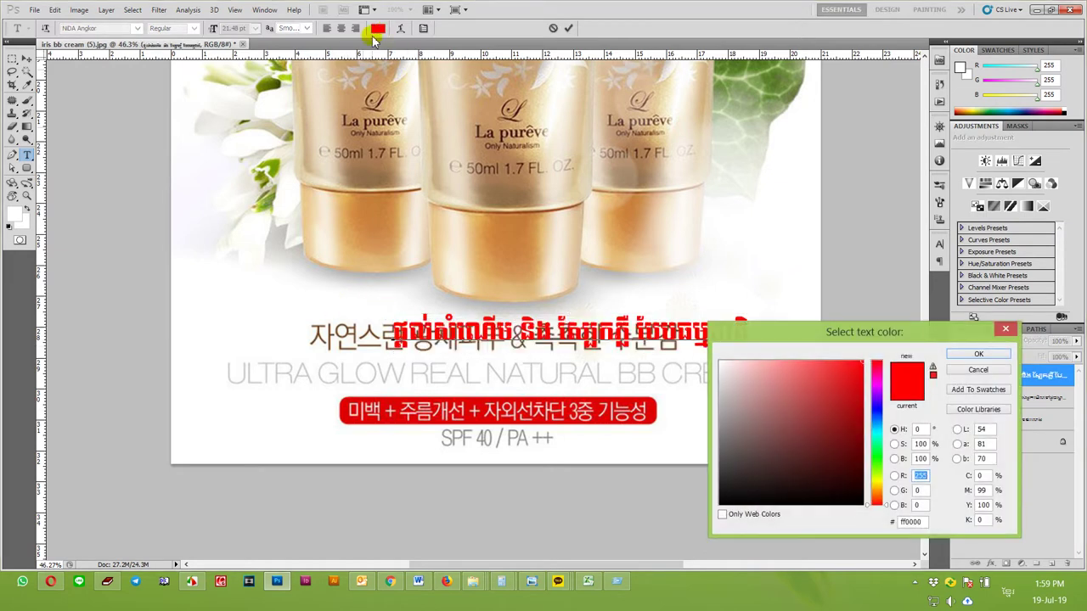
click(317, 327)
click(960, 355)
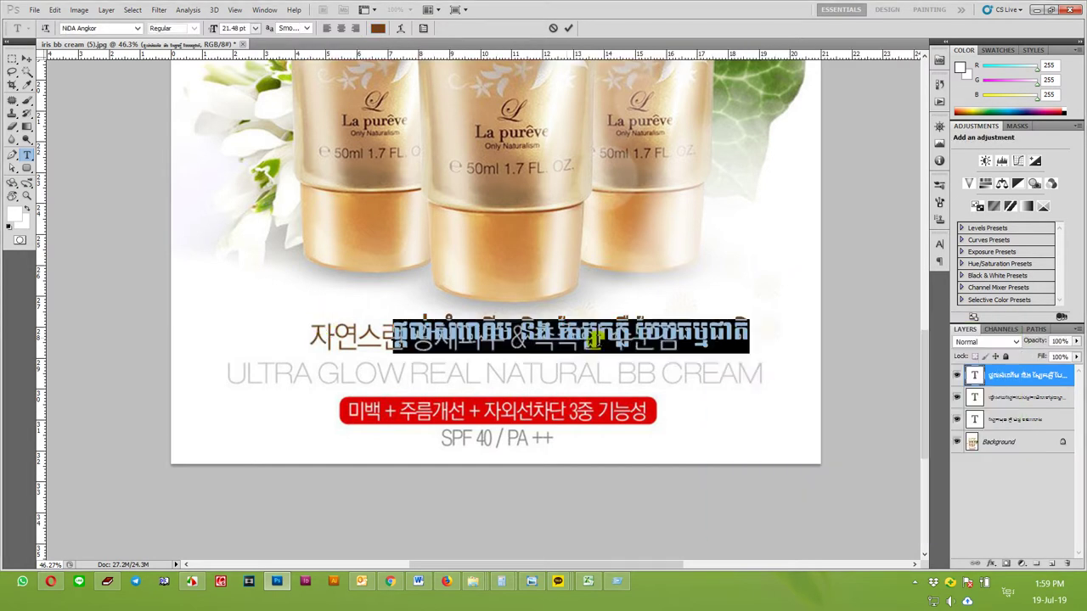
click(26, 59)
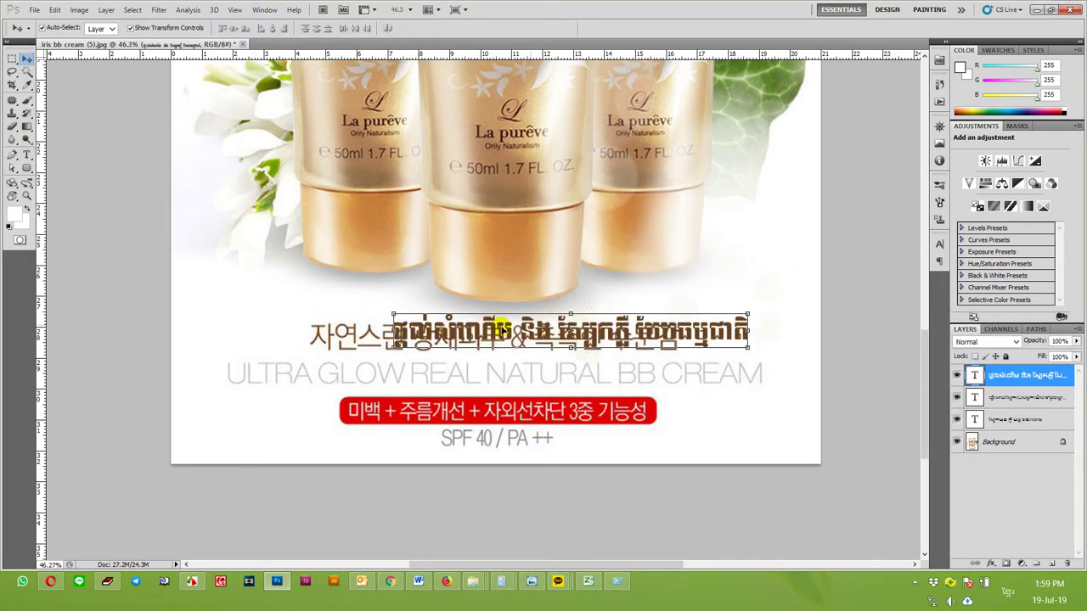
- Move the Khmer tagline left over the Korean line and scale it to about 114%
drag(502, 327, 441, 334)
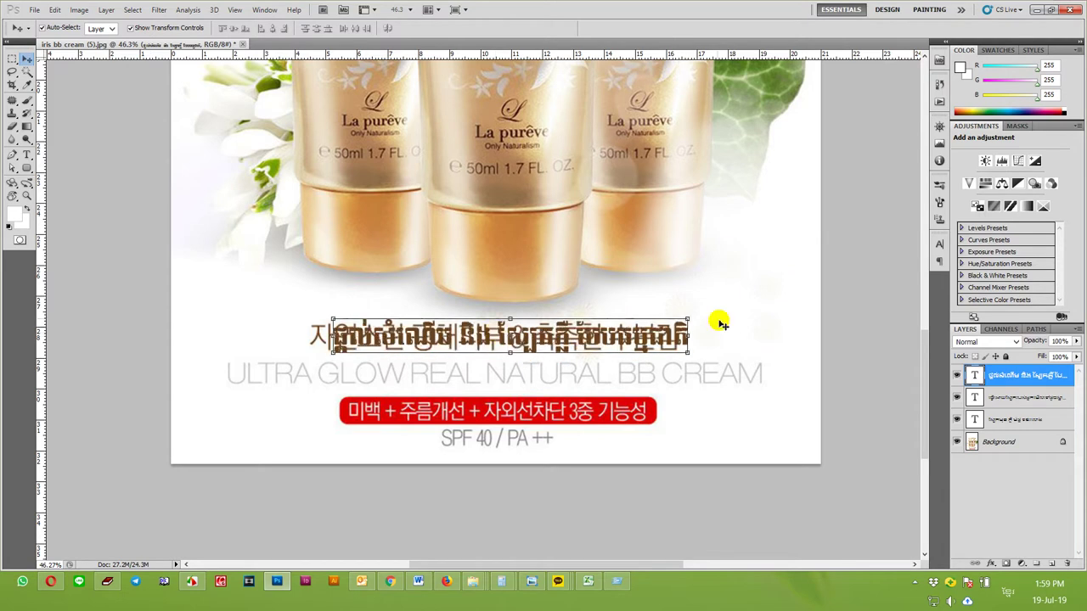
click(686, 320)
drag(690, 320, 717, 307)
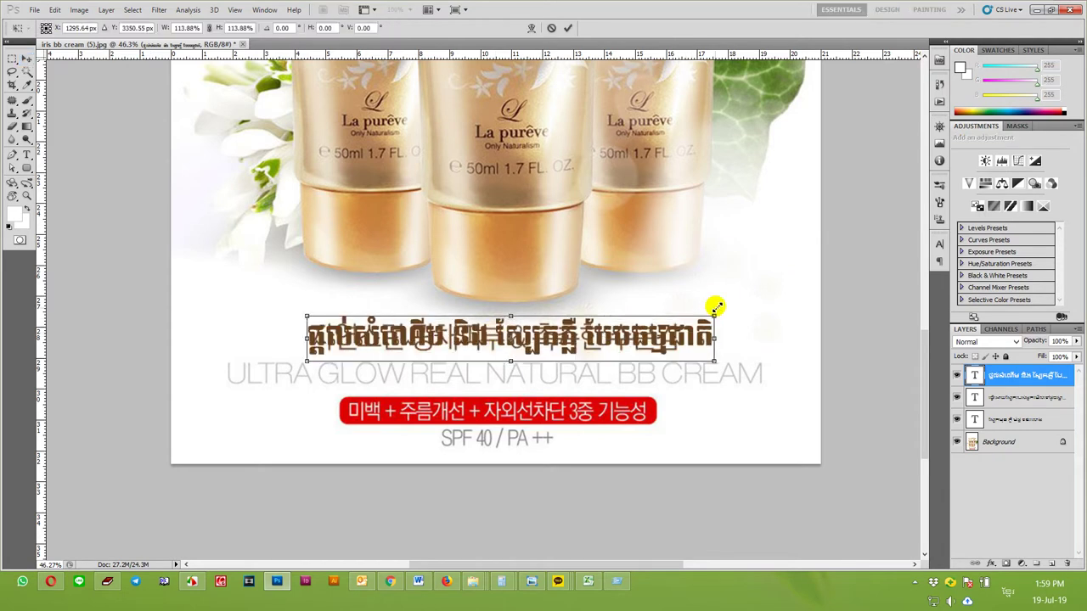
key(Return)
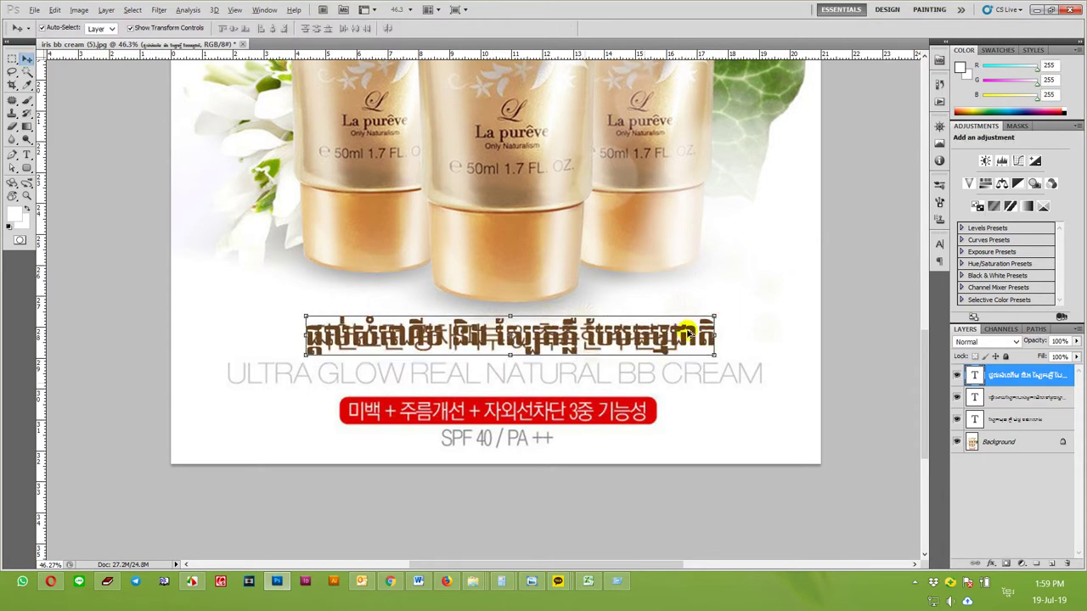
scroll(580, 386, up, 1)
scroll(581, 386, up, 1)
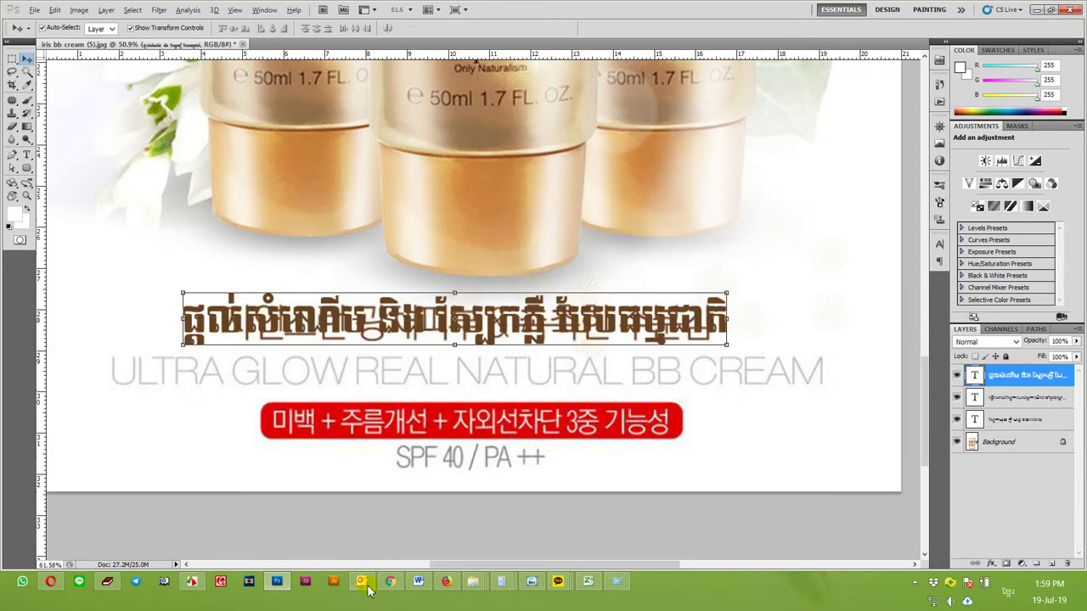
- Copy the English 'ULTRA GLOW REAL NATURAL BB CREAM' line from the Word translation document
click(418, 583)
drag(480, 372, 259, 372)
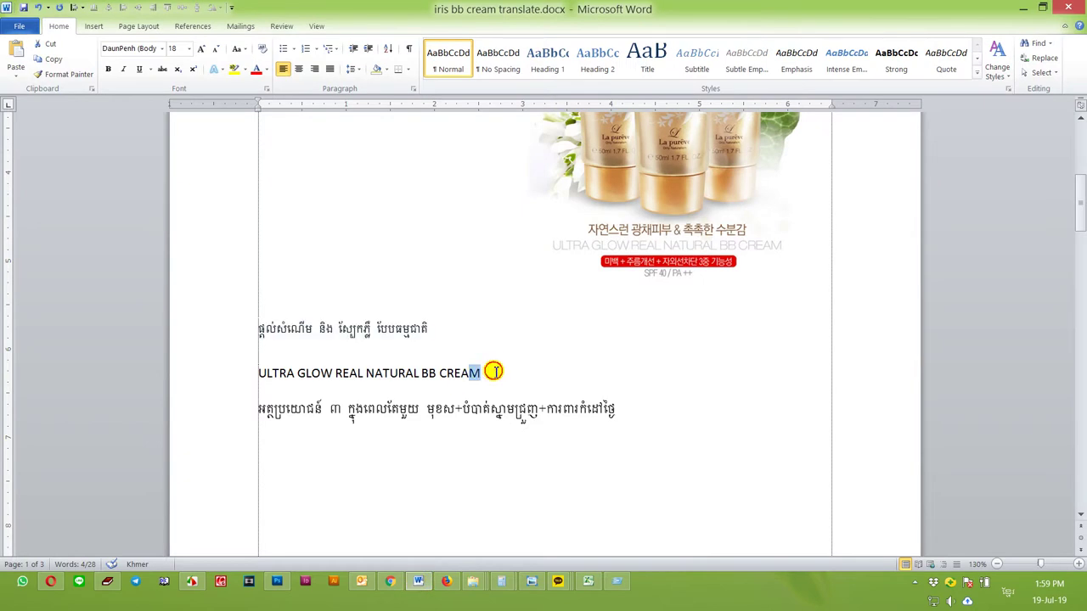
click(259, 373)
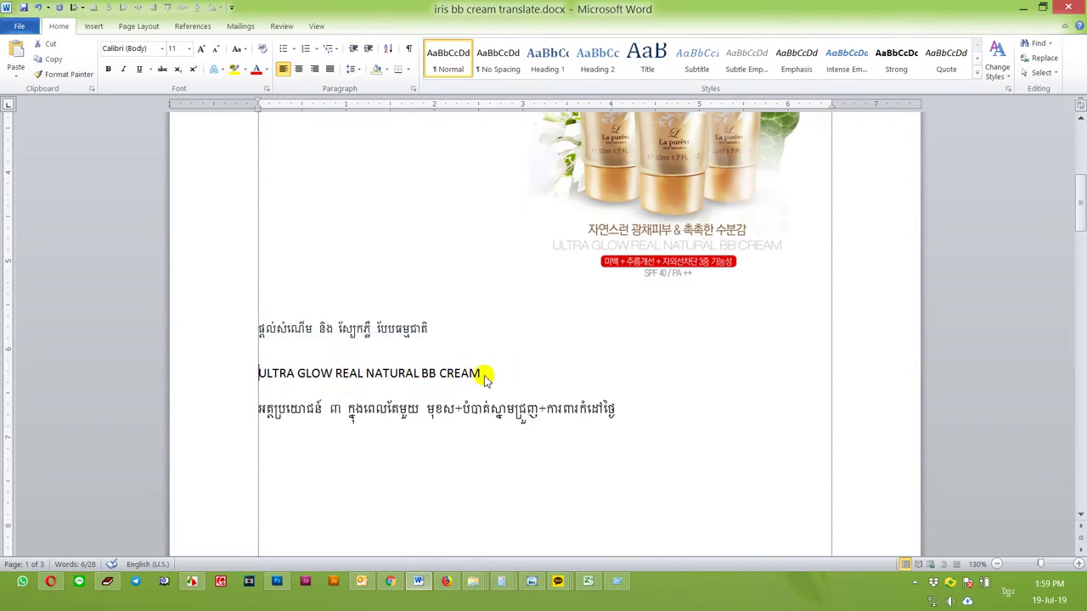
drag(480, 374, 250, 381)
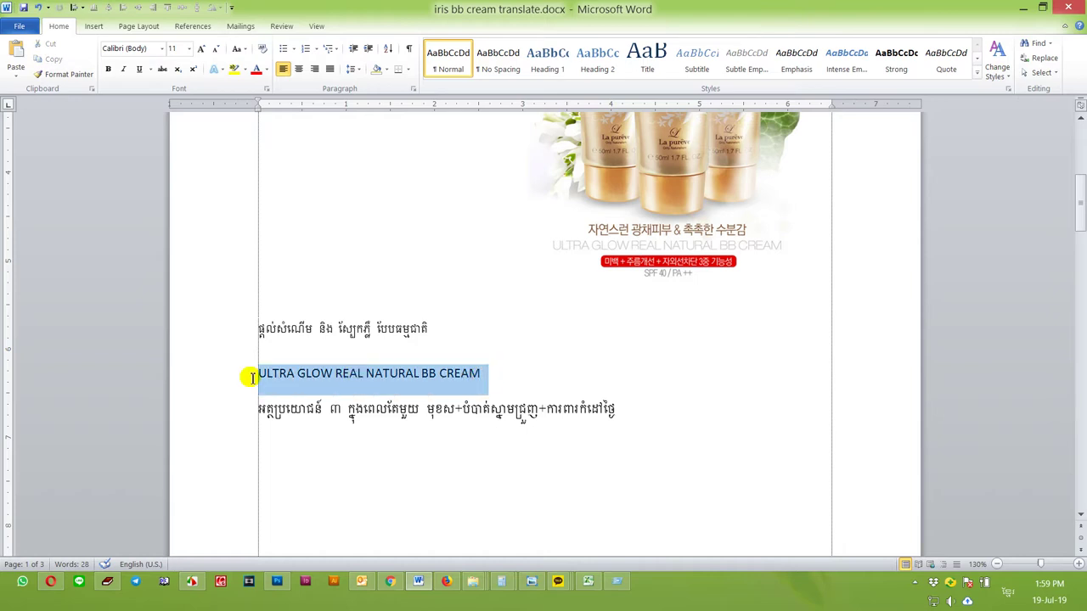
right_click(318, 377)
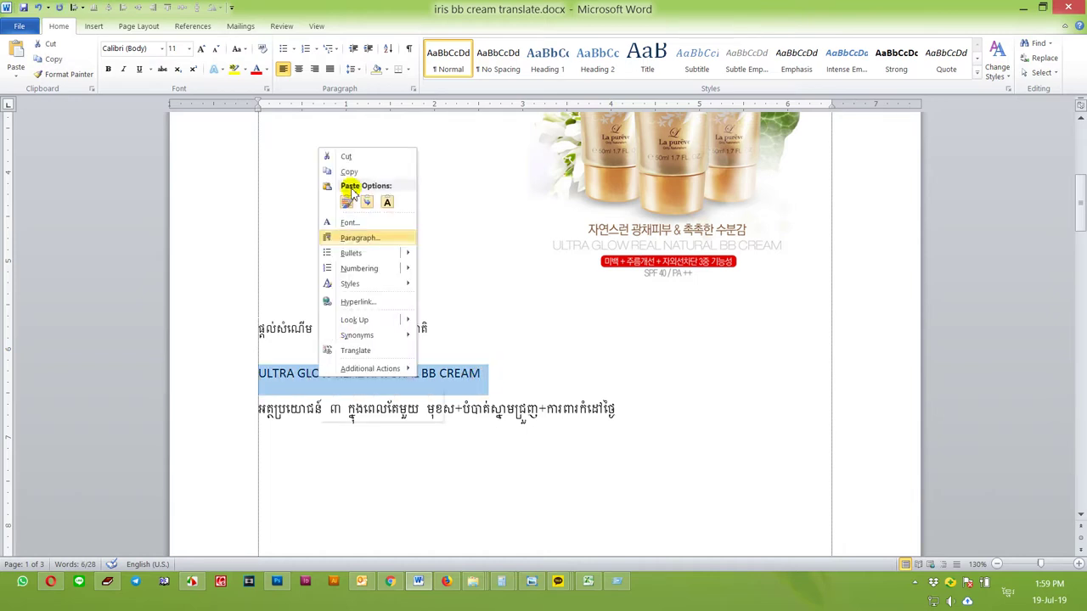
click(350, 170)
click(276, 582)
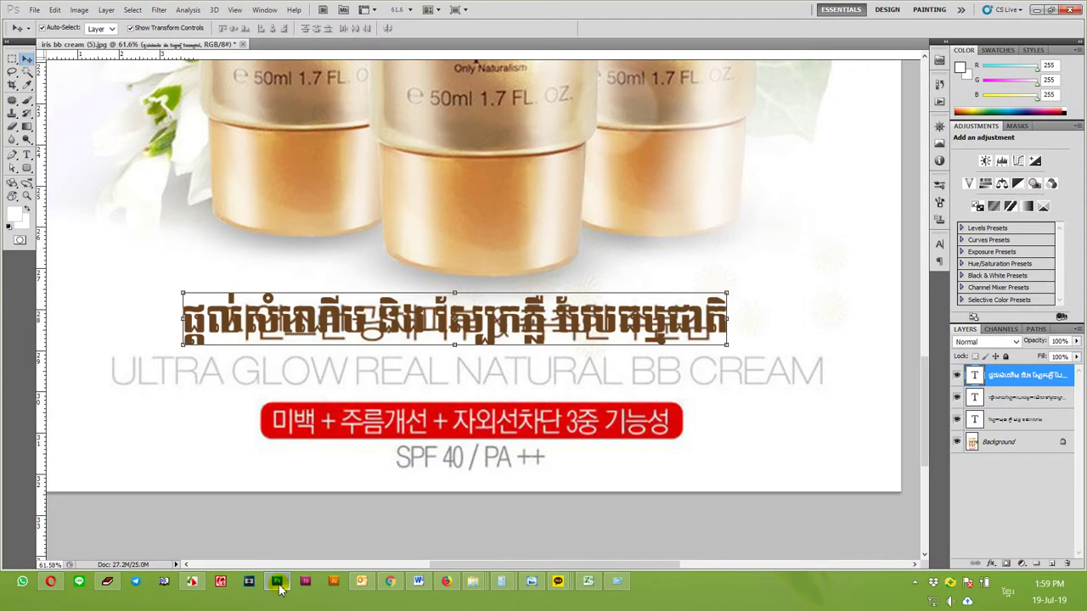
- Paste the ULTRA GLOW REAL NATURAL BB CREAM line as new medium-grey text
key(t)
click(185, 380)
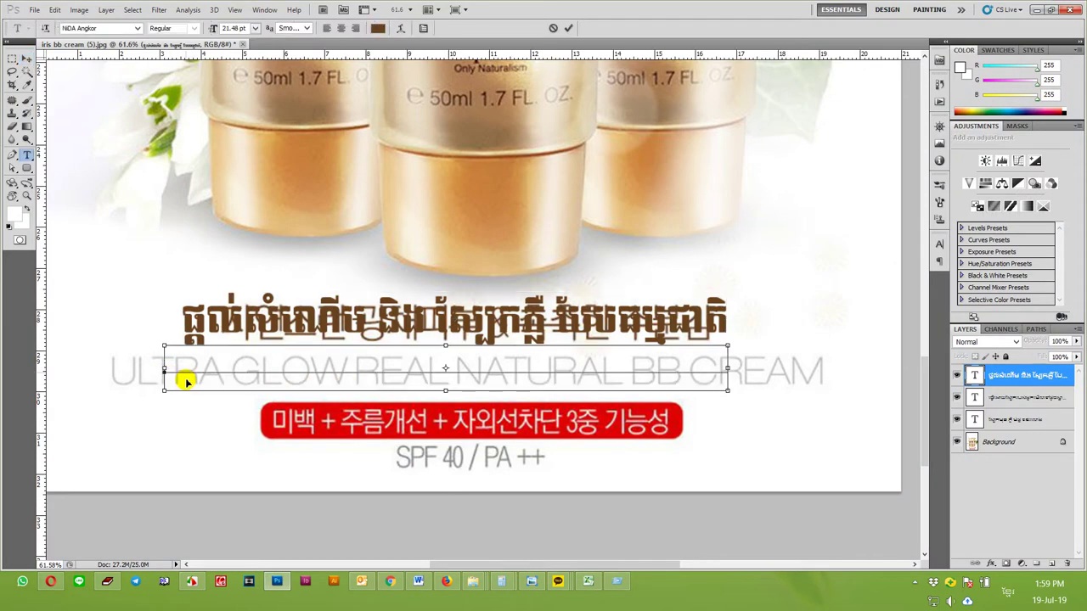
key(ctrl+v)
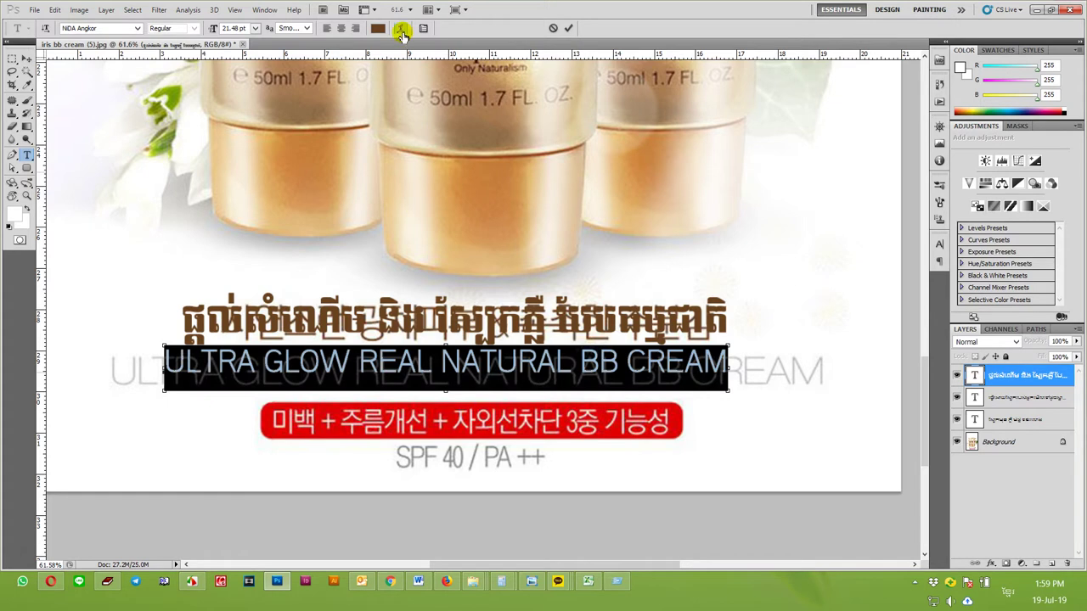
click(377, 28)
click(744, 438)
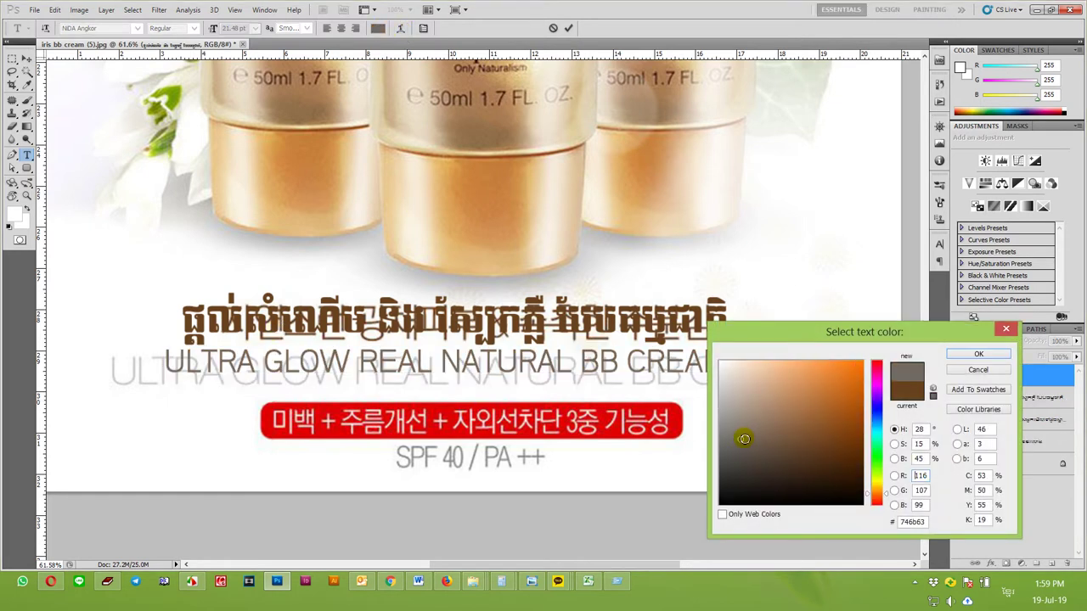
click(720, 419)
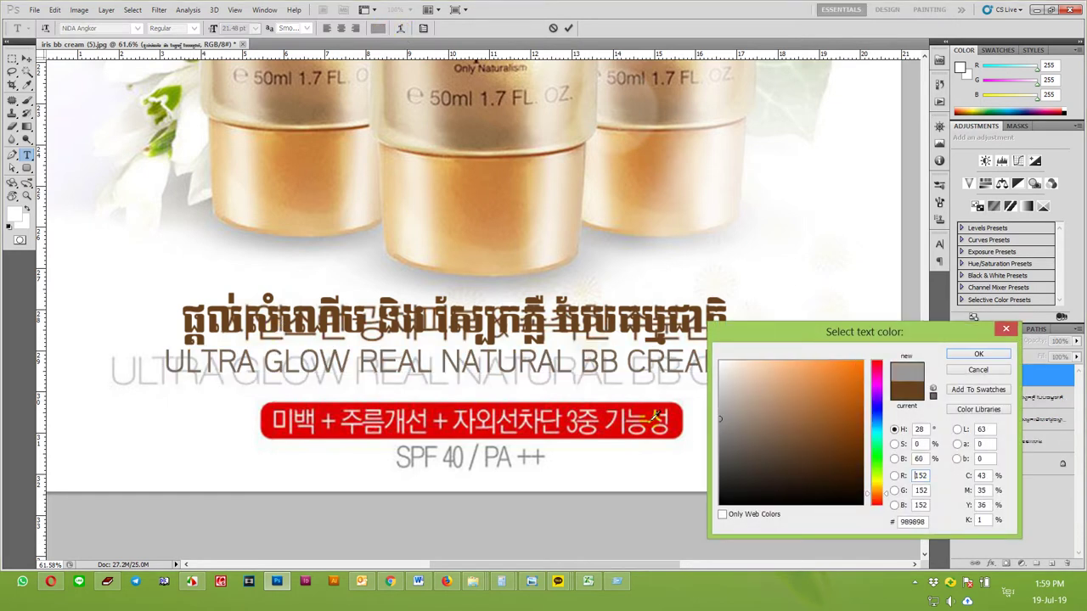
click(790, 448)
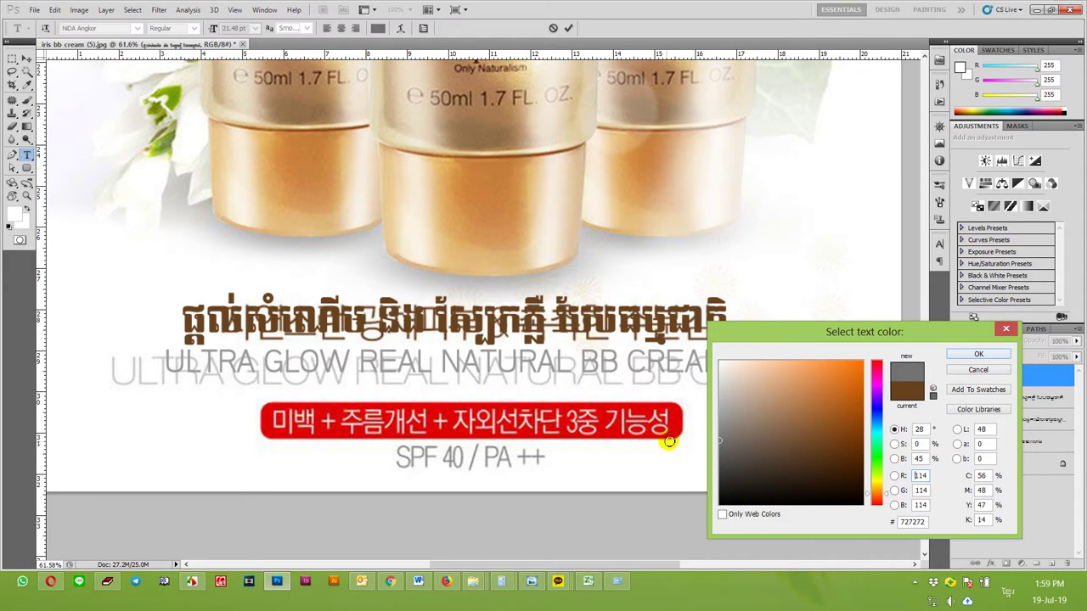
click(974, 353)
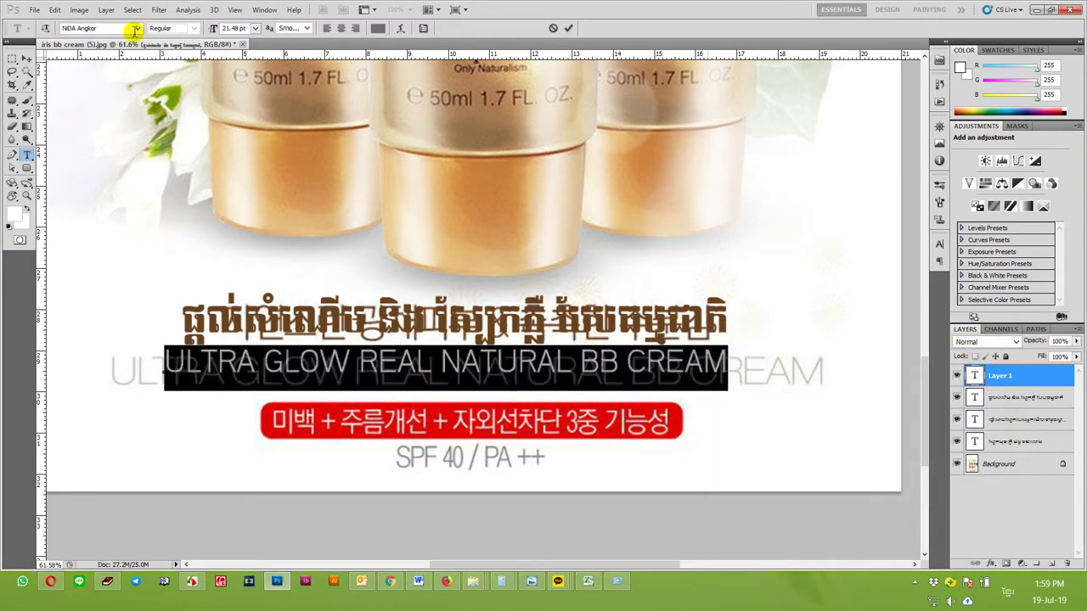
- Set the pasted line's font to Arial Bold
click(118, 27)
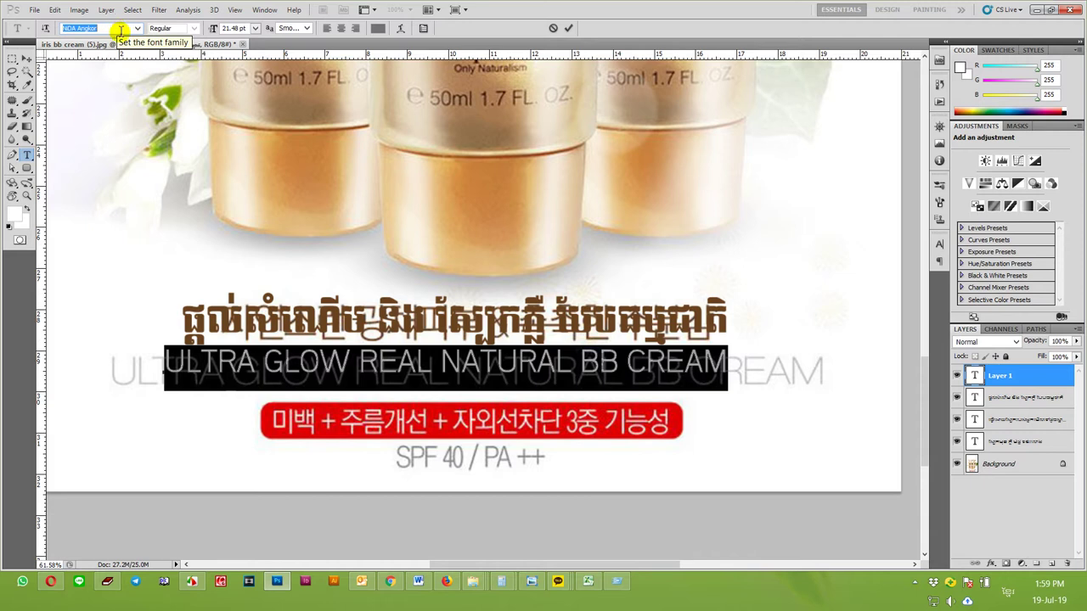
key(alt+shift)
text(Ar)
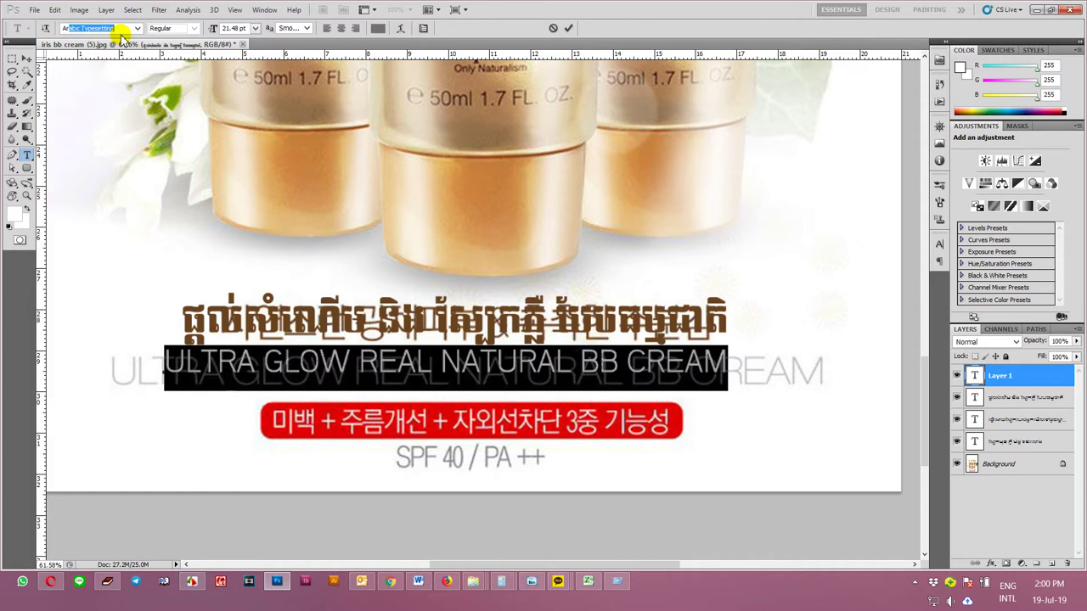
text(al)
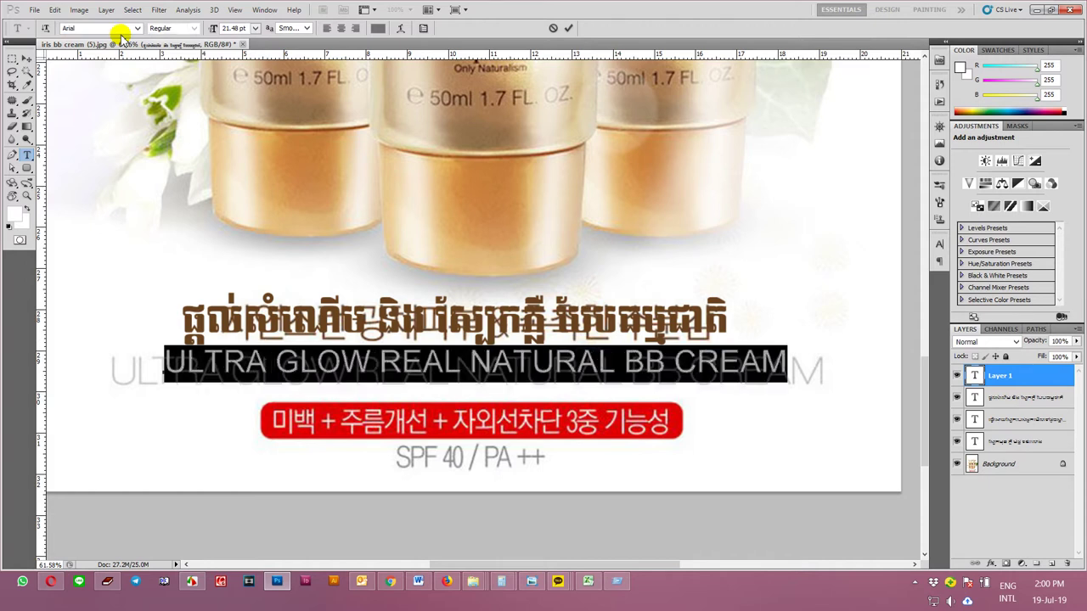
click(194, 28)
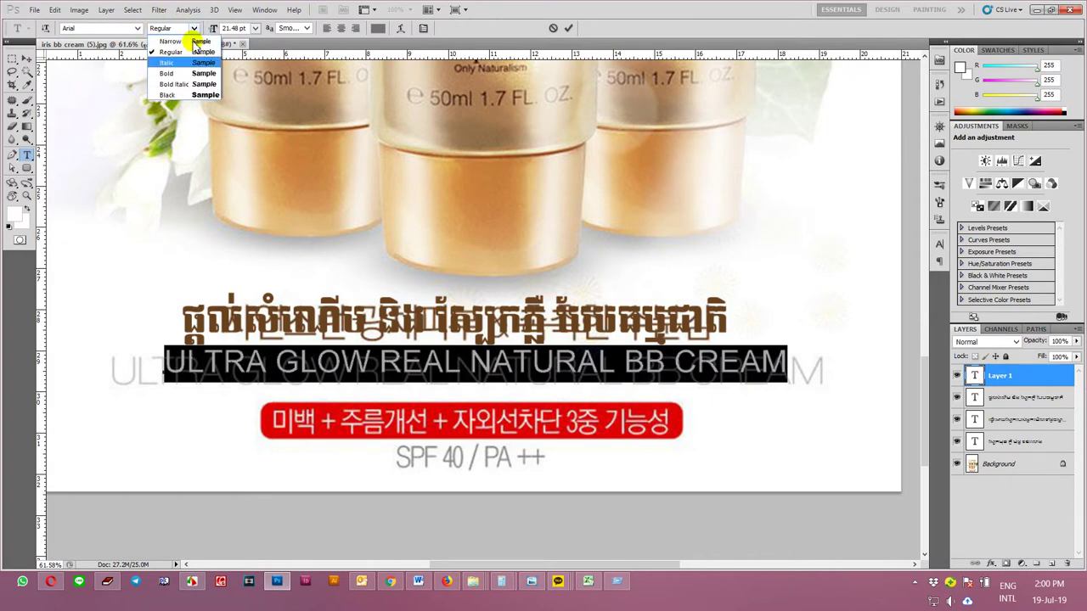
click(181, 79)
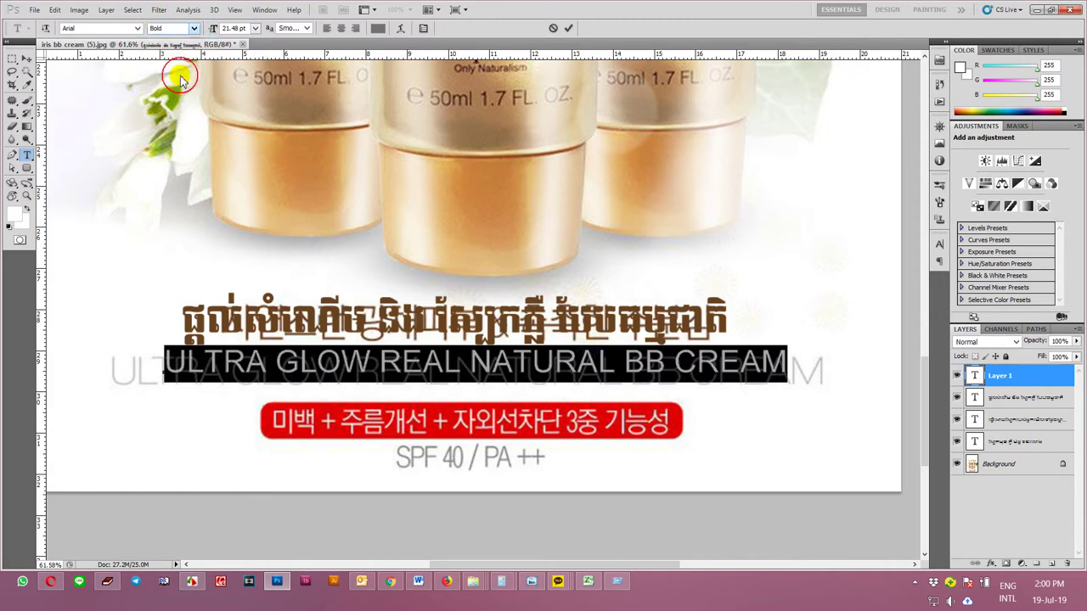
click(12, 57)
- Move the line over the original faded text and scale it to about 115%
click(27, 58)
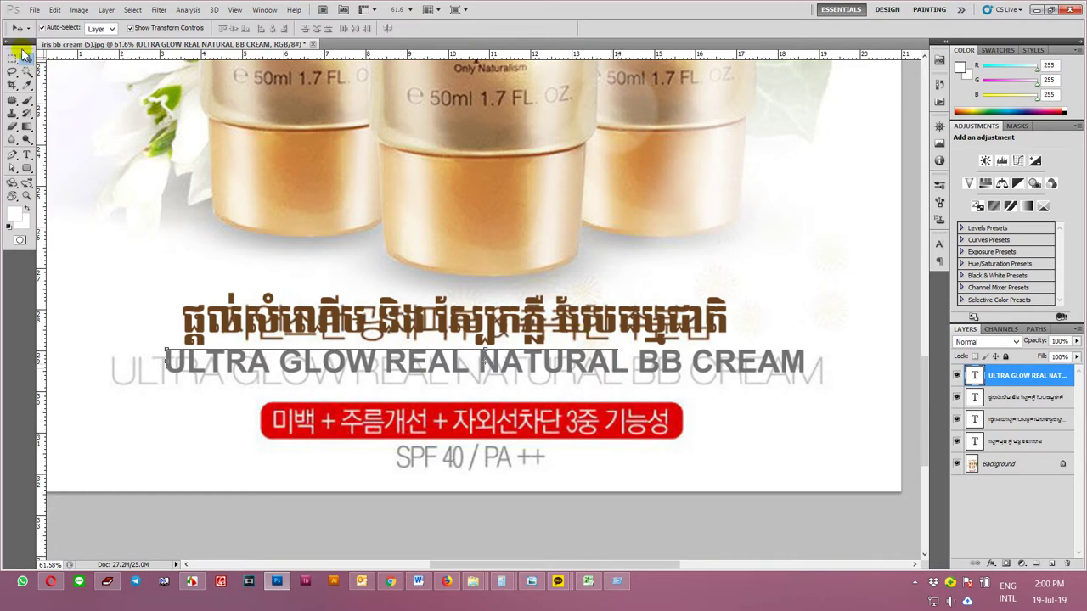
drag(587, 372, 580, 378)
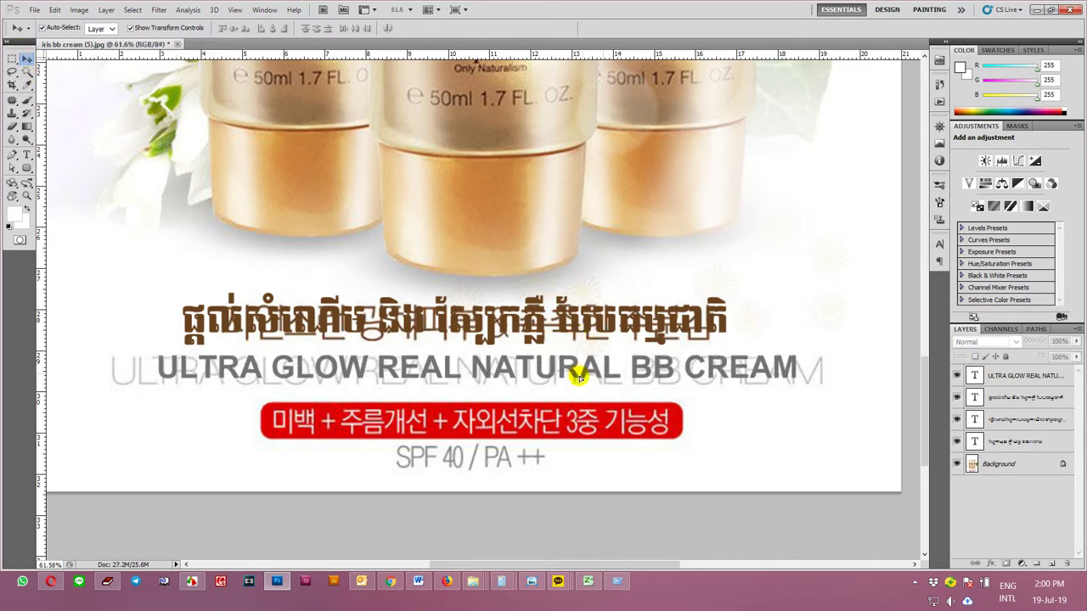
click(579, 378)
click(795, 357)
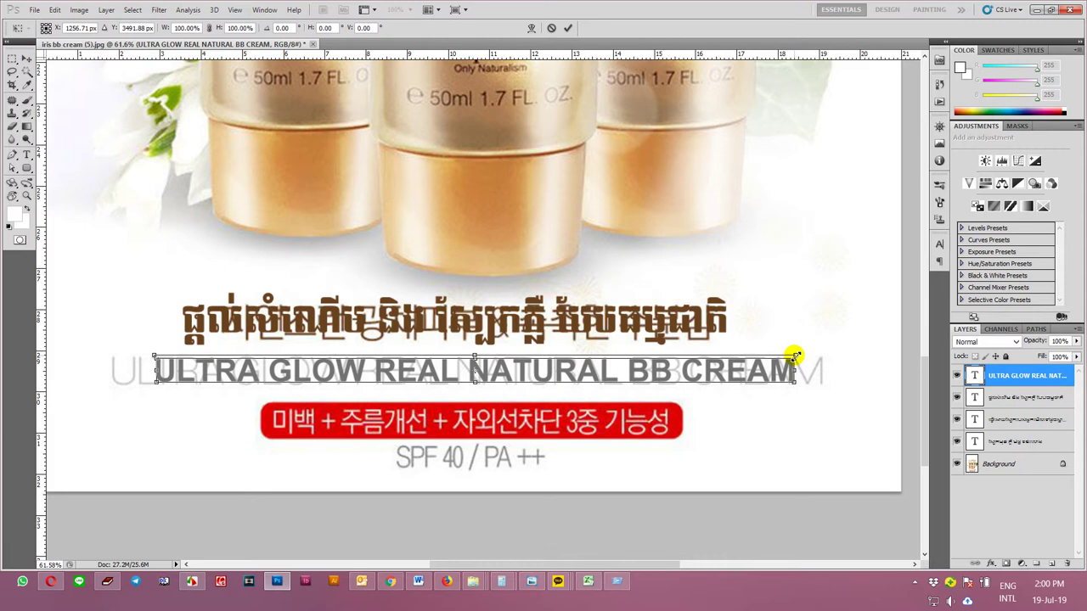
drag(796, 357, 841, 345)
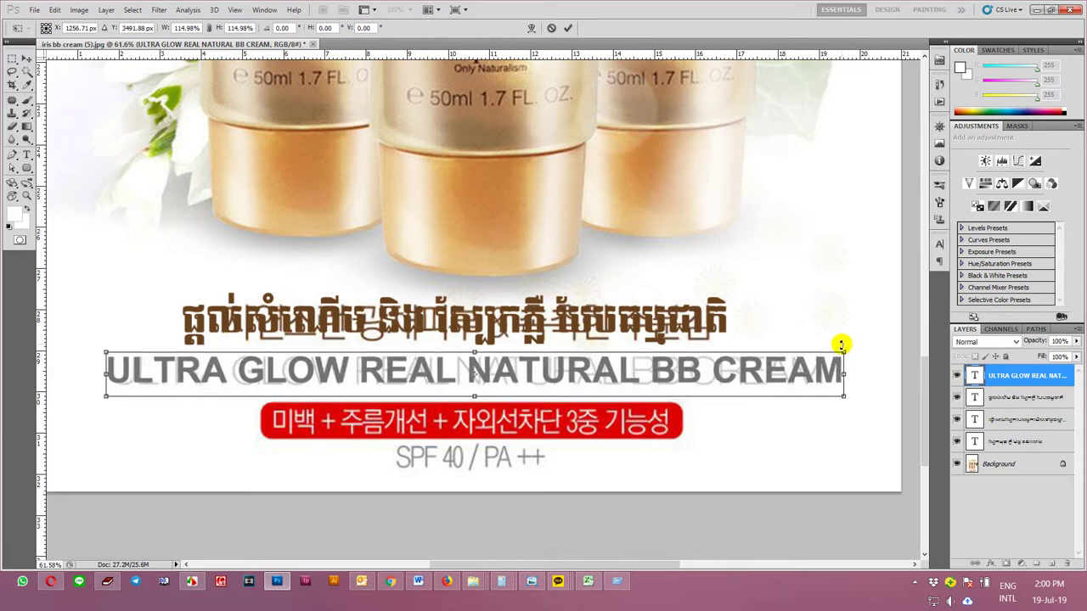
key(Return)
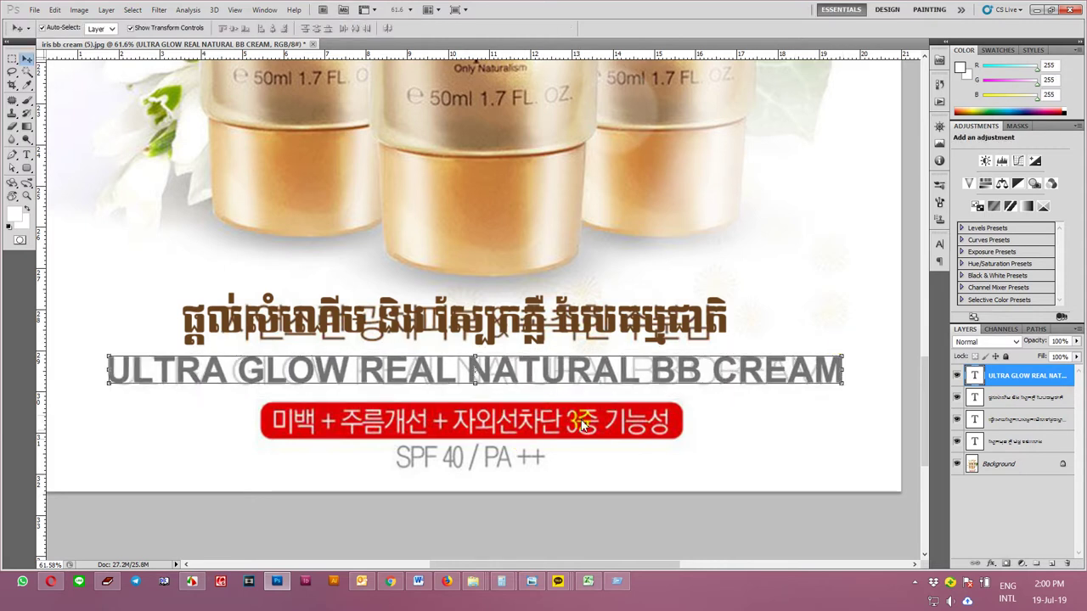
click(27, 167)
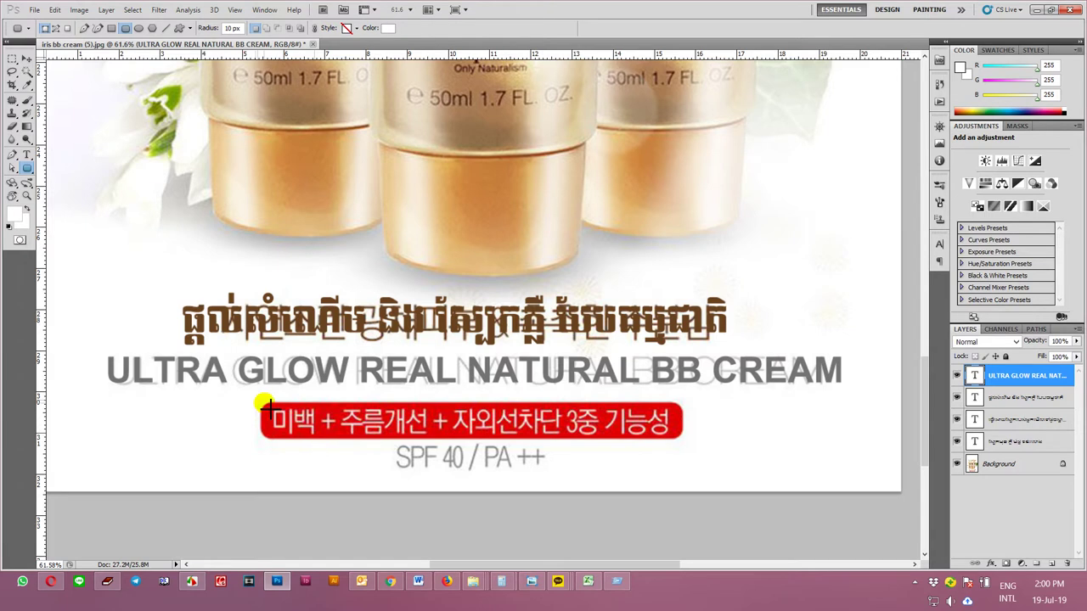
- Draw a rounded bar over the red Korean banner with a red Color Overlay
drag(256, 401, 686, 440)
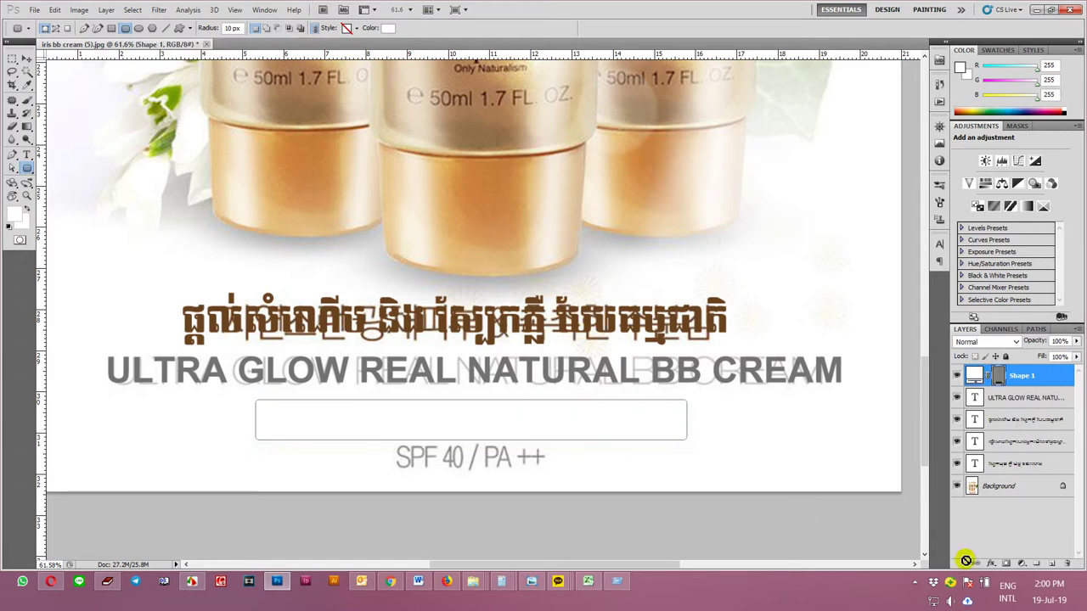
click(990, 563)
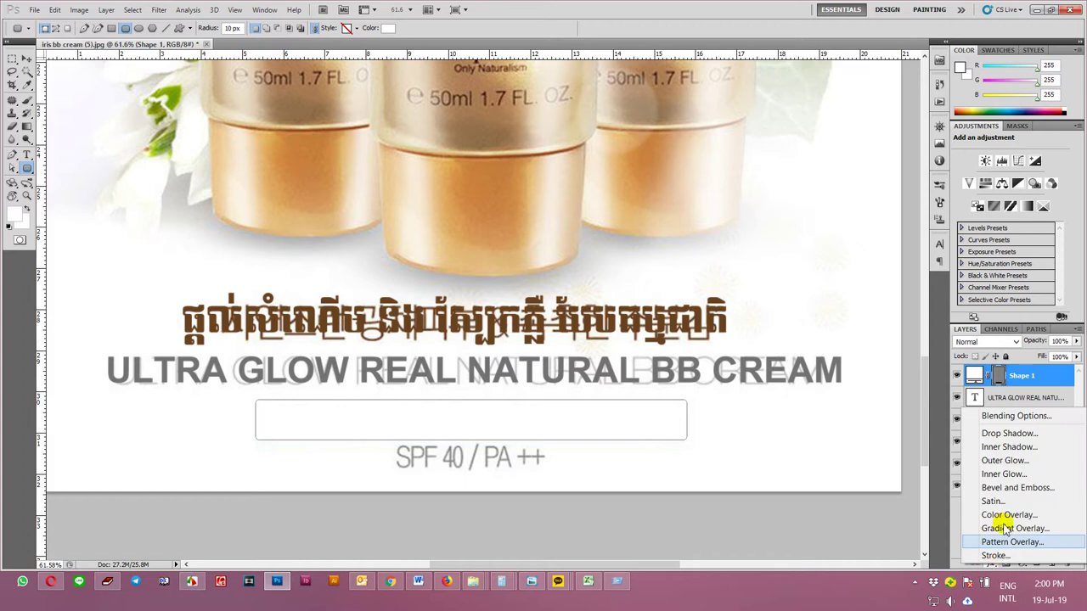
click(1005, 515)
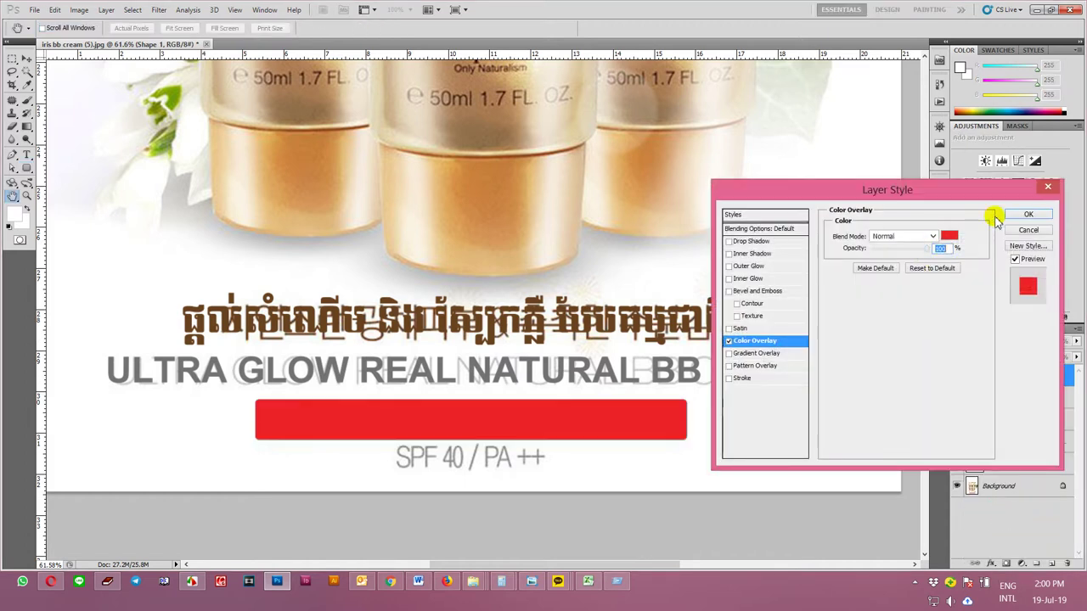
click(1021, 215)
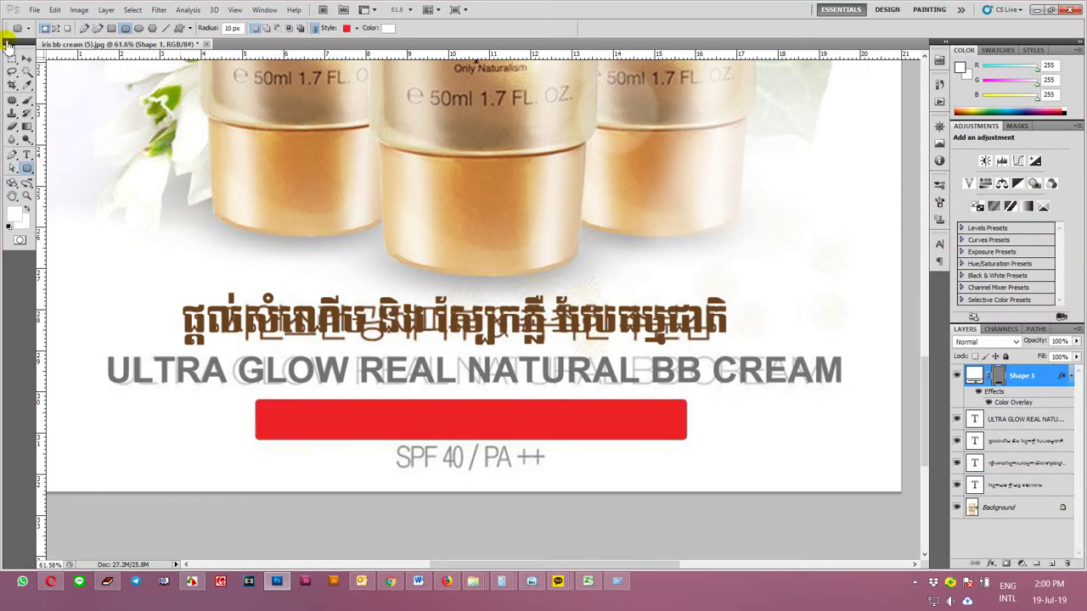
- Alt-drag a duplicate of the English line onto the red bar
click(26, 58)
click(556, 369)
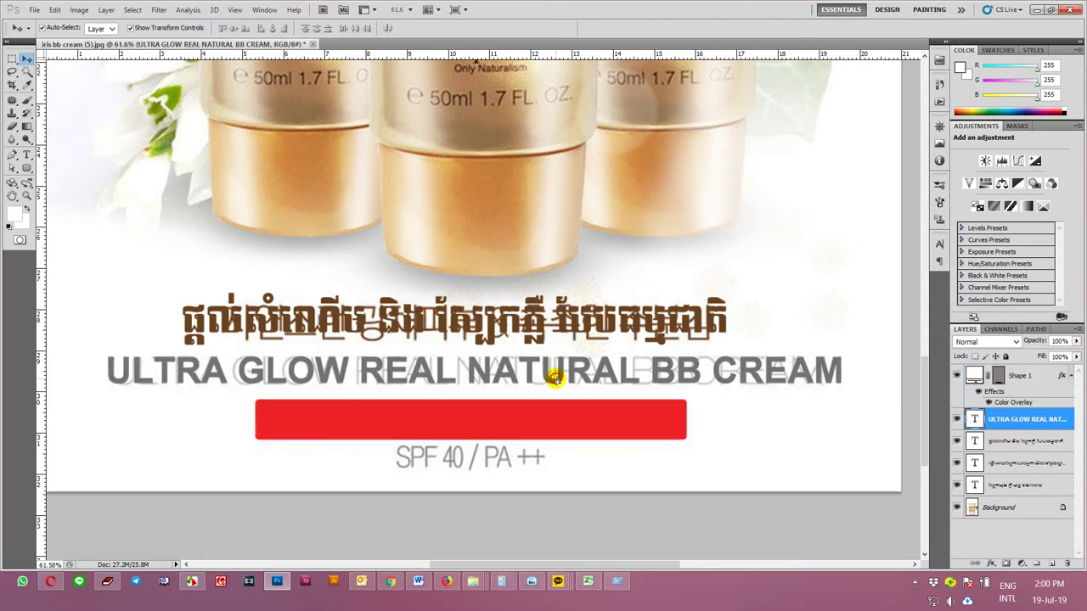
mouse_move(553, 377)
mouse_down()
mouse_move(550, 436)
mouse_move(548, 417)
mouse_up()
key(ctrl+])
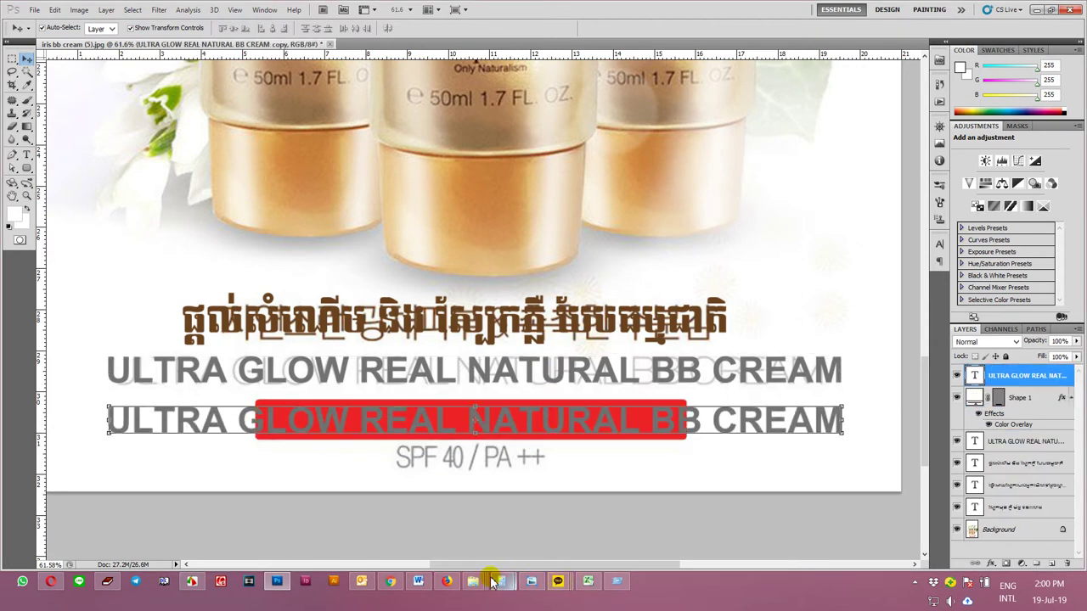
- Copy the Khmer sentence beneath the English line in the Word document
click(418, 582)
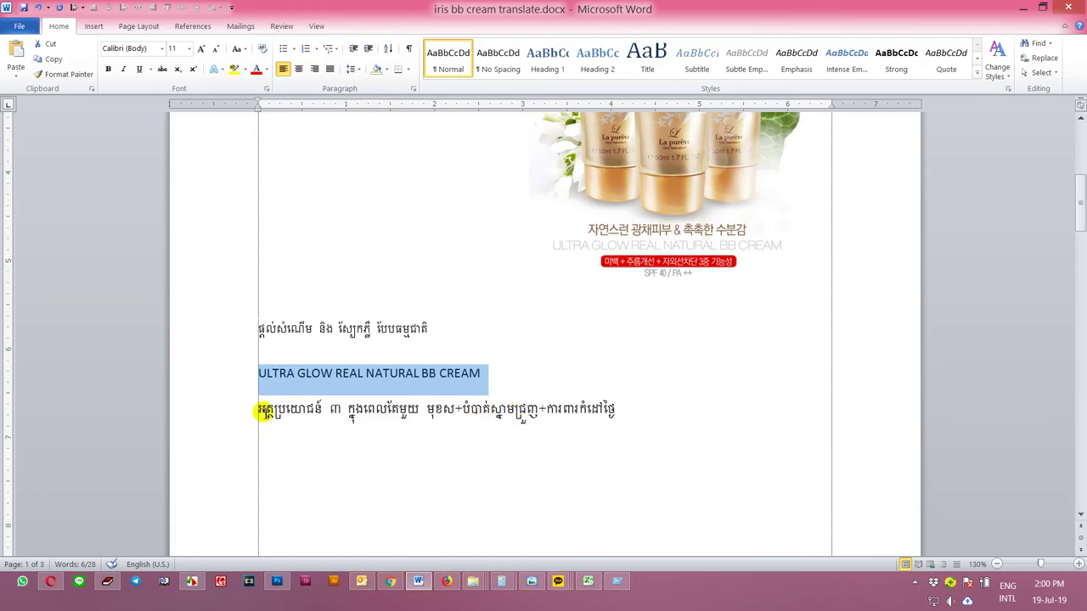
drag(253, 412, 613, 412)
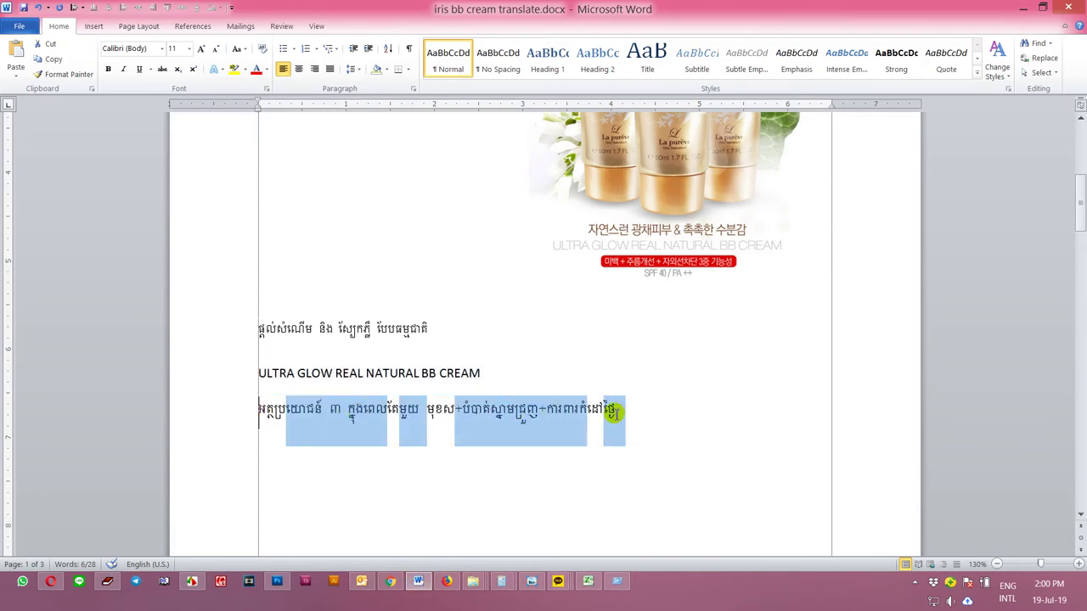
right_click(606, 411)
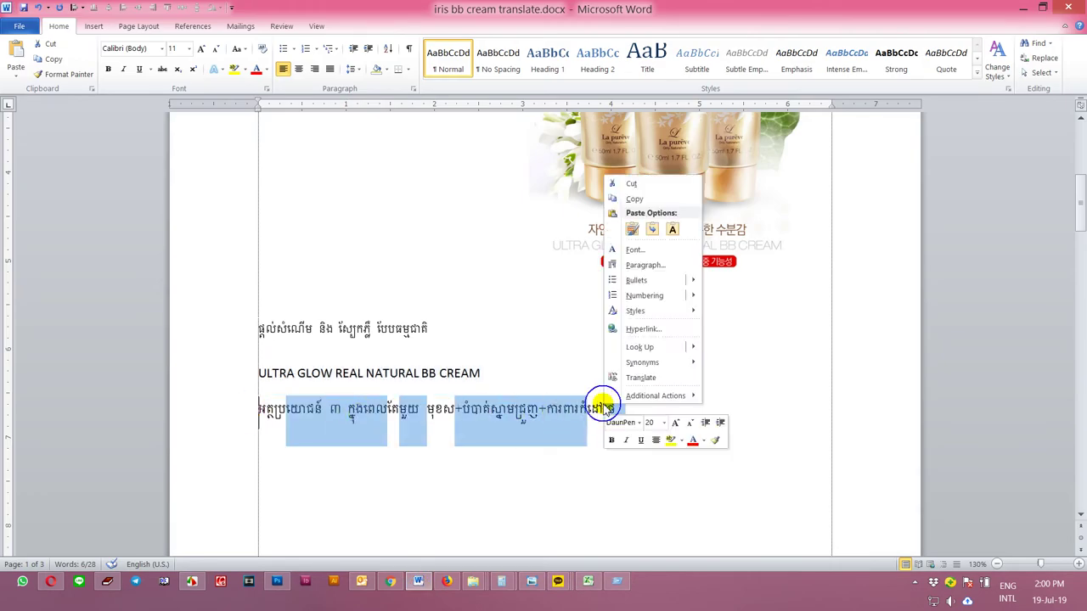
click(635, 199)
- Replace the duplicated line's text with the Khmer sentence, retyping its plus sign
click(277, 582)
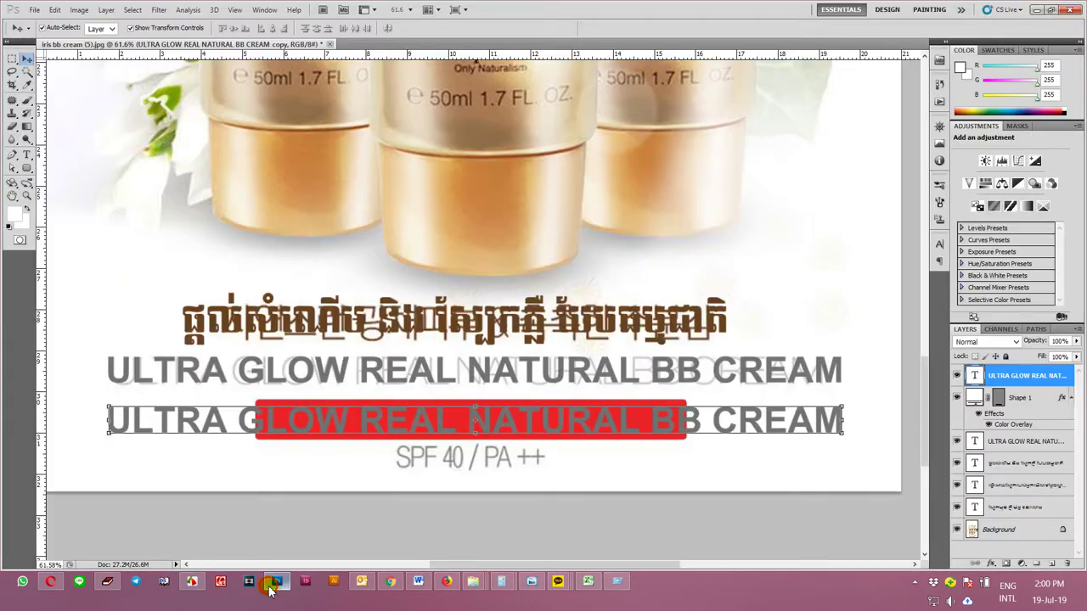
key(t)
click(511, 417)
key(ctrl+a)
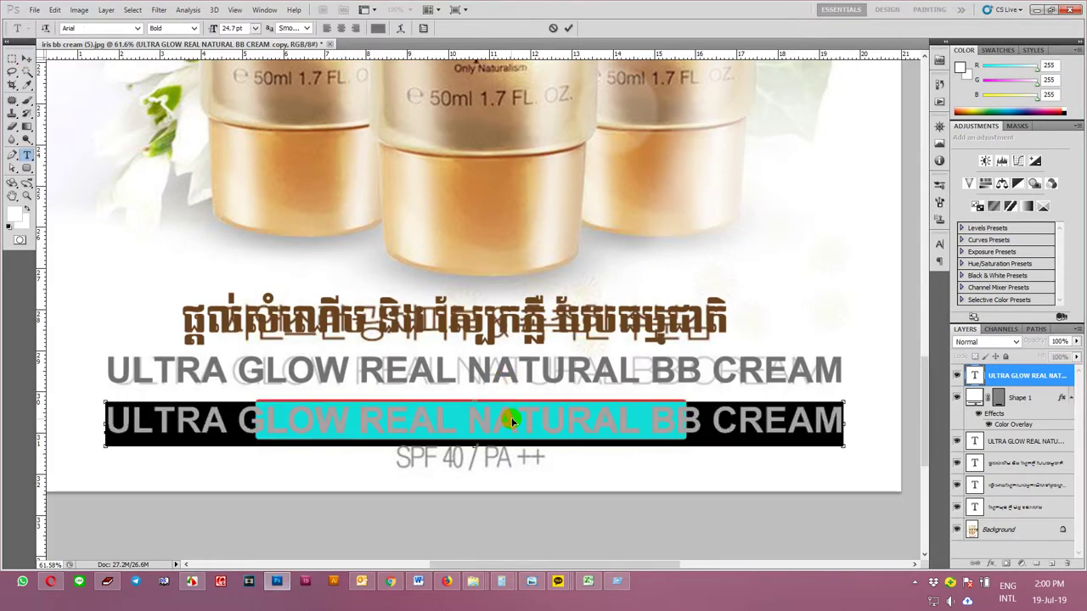
key(ctrl+v)
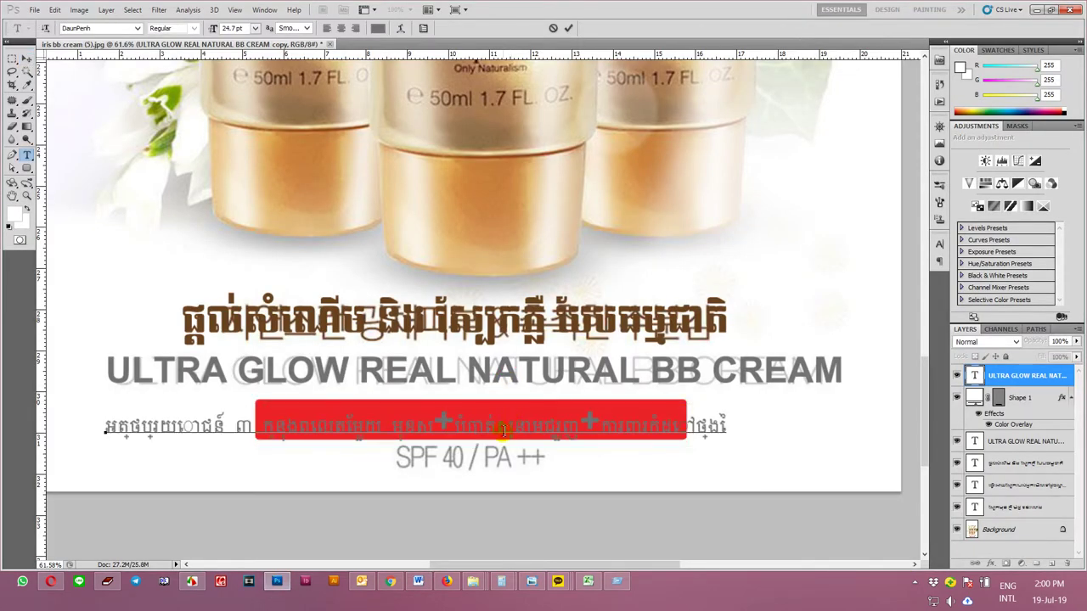
double_click(441, 427)
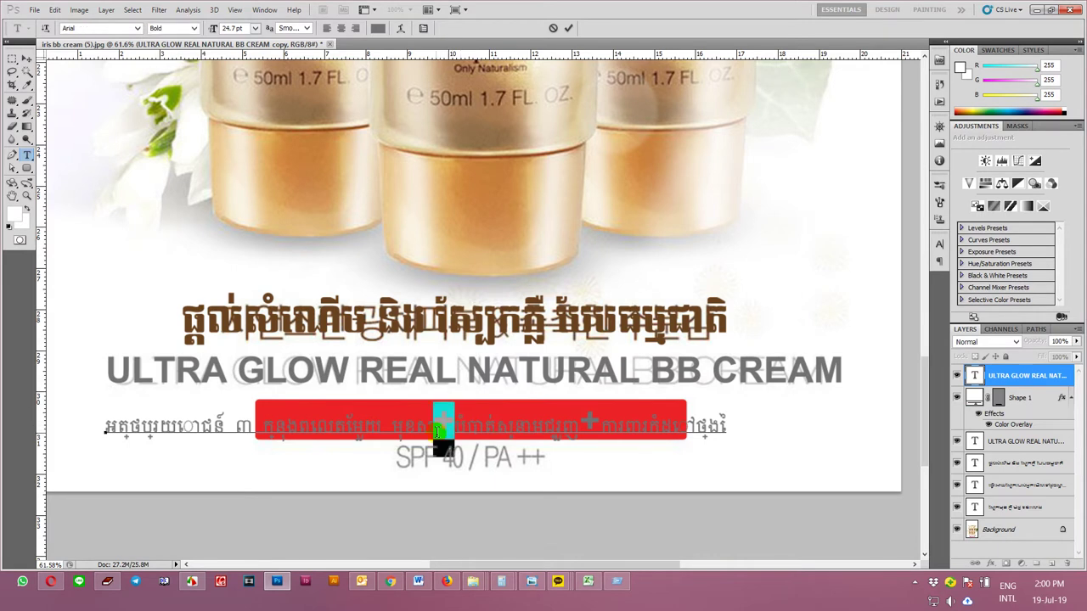
text(+)
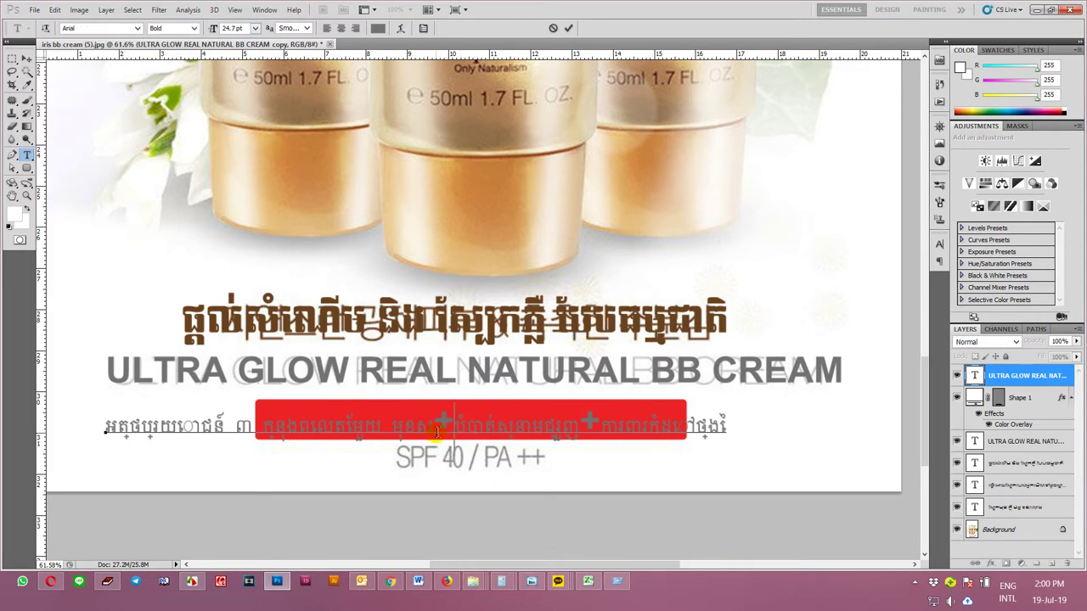
key(ctrl)
- Set the Khmer line to NiDA Khmer Empire at 14.7 pt
key(ctrl+a)
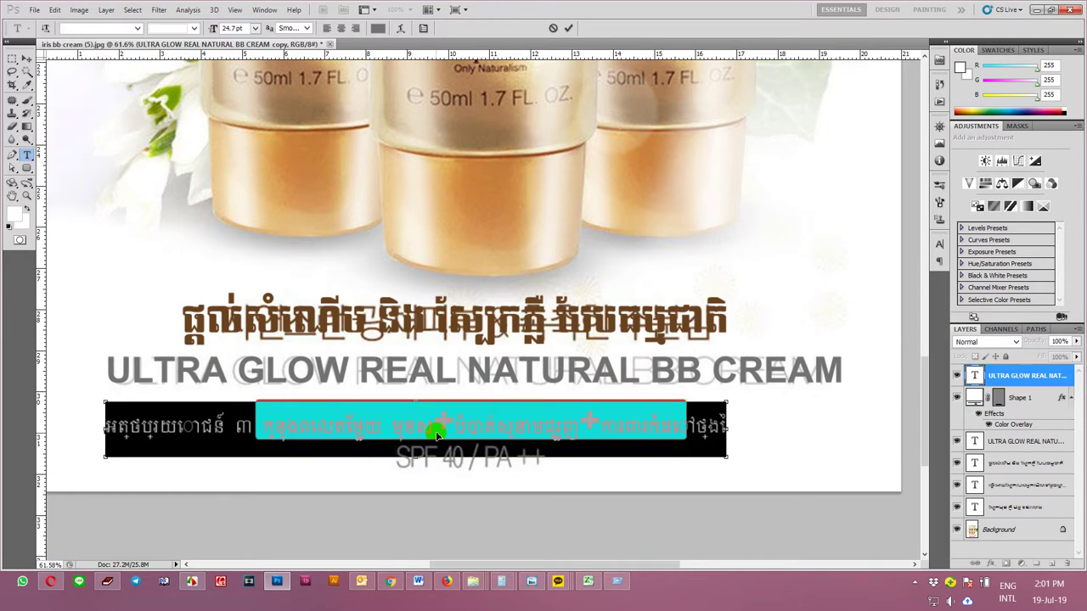
click(136, 28)
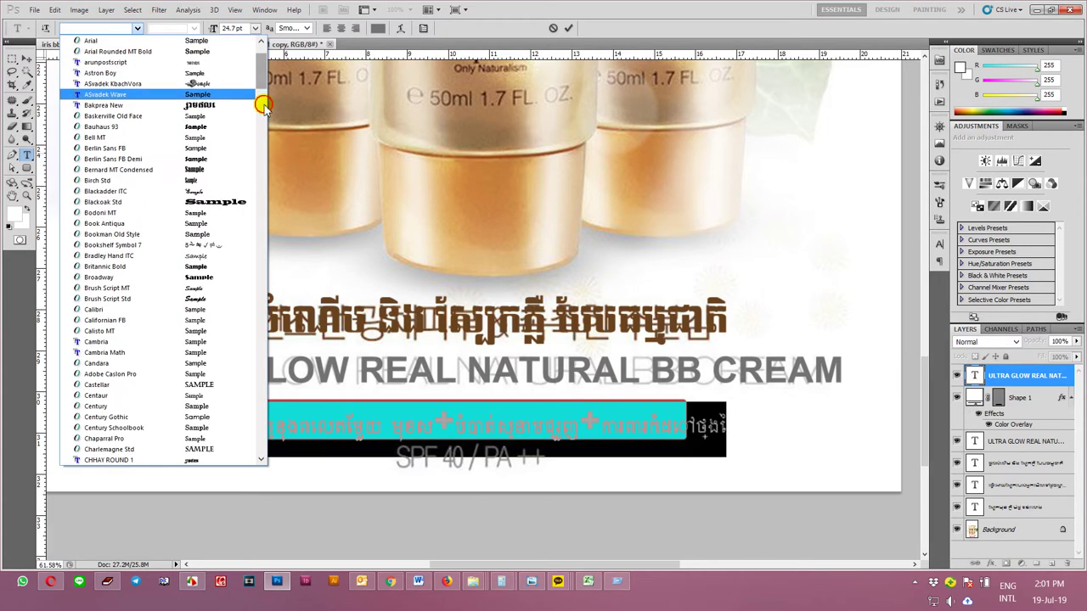
mouse_move(263, 170)
mouse_down()
mouse_move(259, 444)
mouse_move(263, 314)
mouse_up()
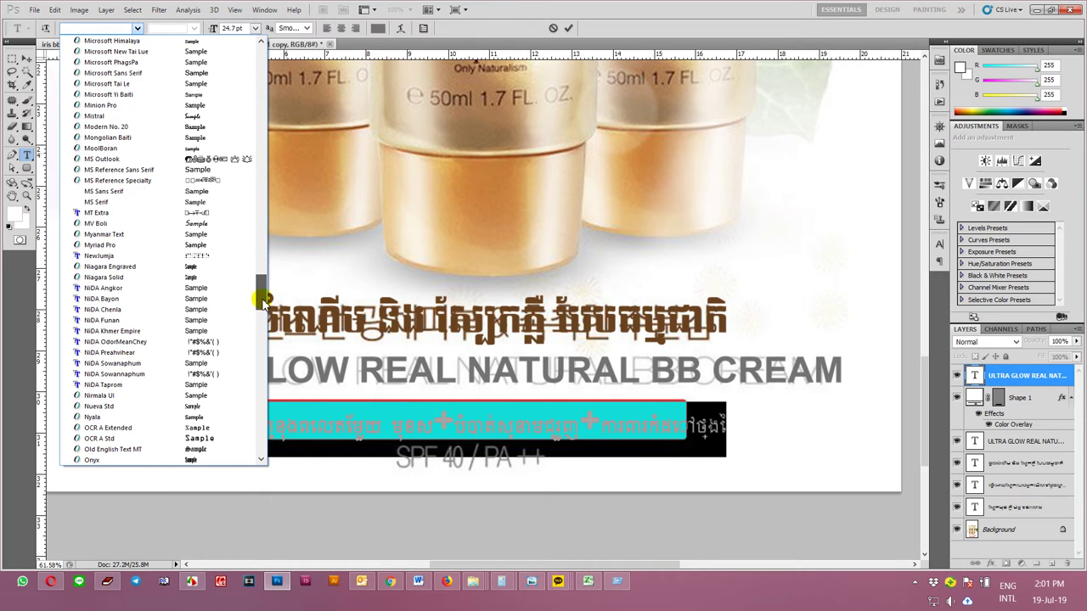
click(123, 299)
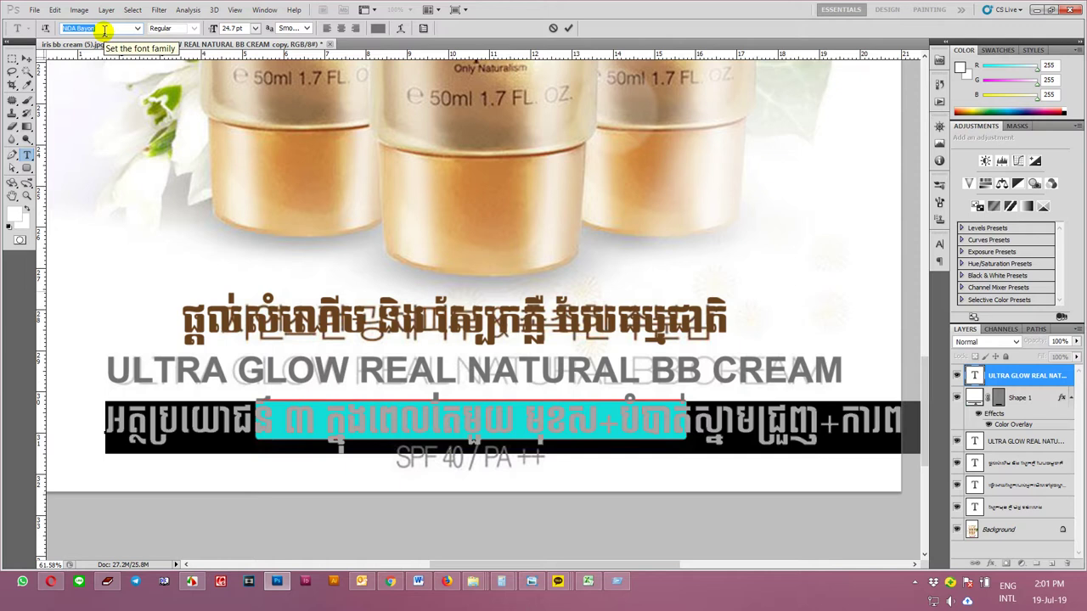
key(Down)
key(Down)
key(Down)
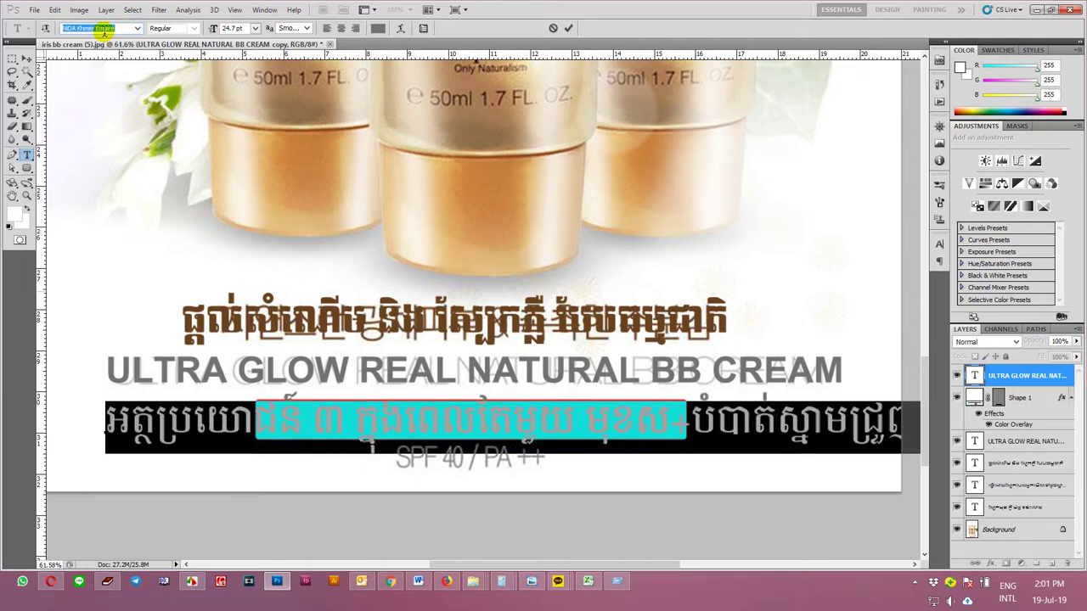
key(Return)
key(ctrl+shift+comma)
key(ctrl+shift+comma)
key(ctrl+shift+comma)
key(ctrl+shift+comma)
key(ctrl+shift+comma)
key(ctrl+shift+comma)
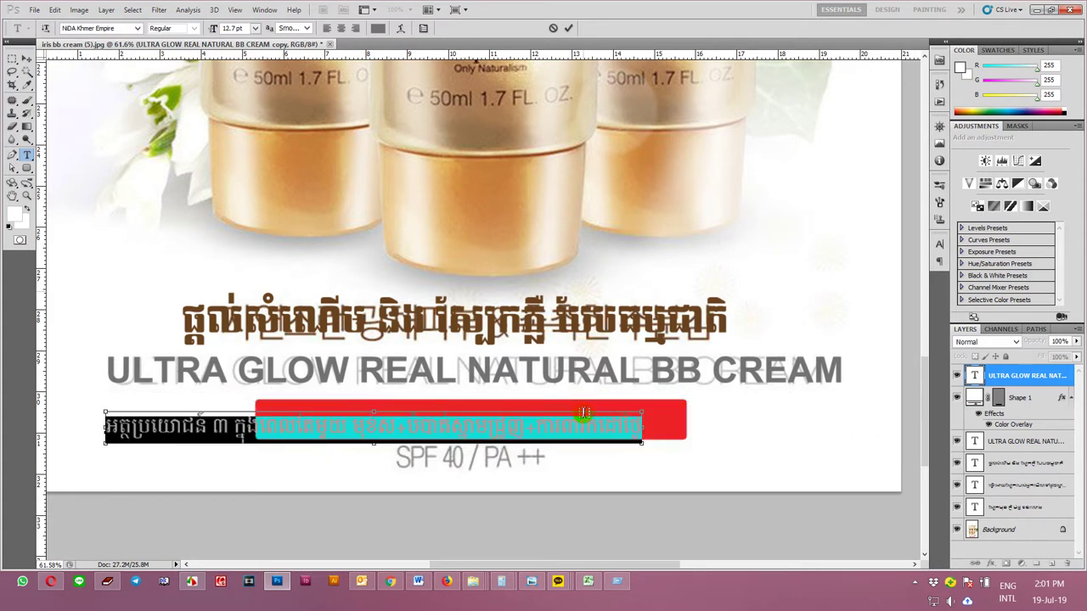
key(ctrl+shift+period)
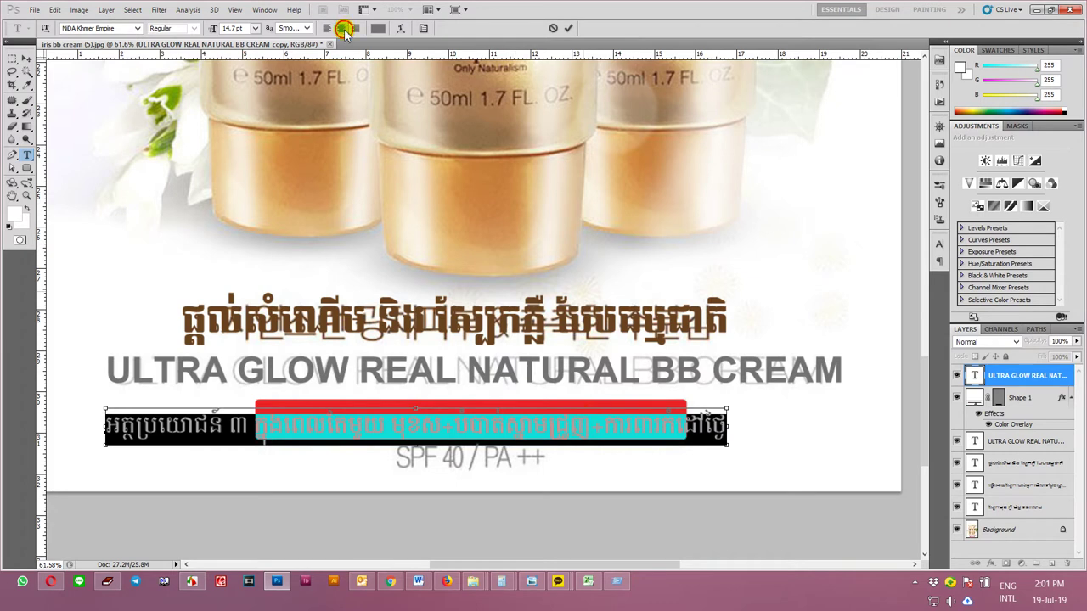
- Centre-align the Khmer line and position it over the red banner
click(343, 28)
click(26, 59)
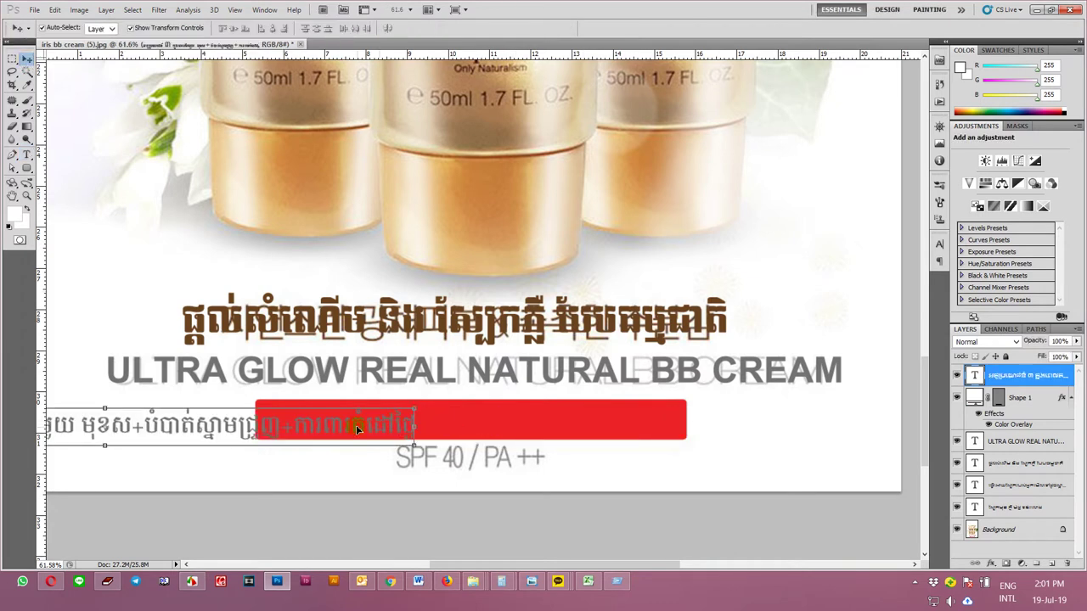
drag(356, 429, 729, 422)
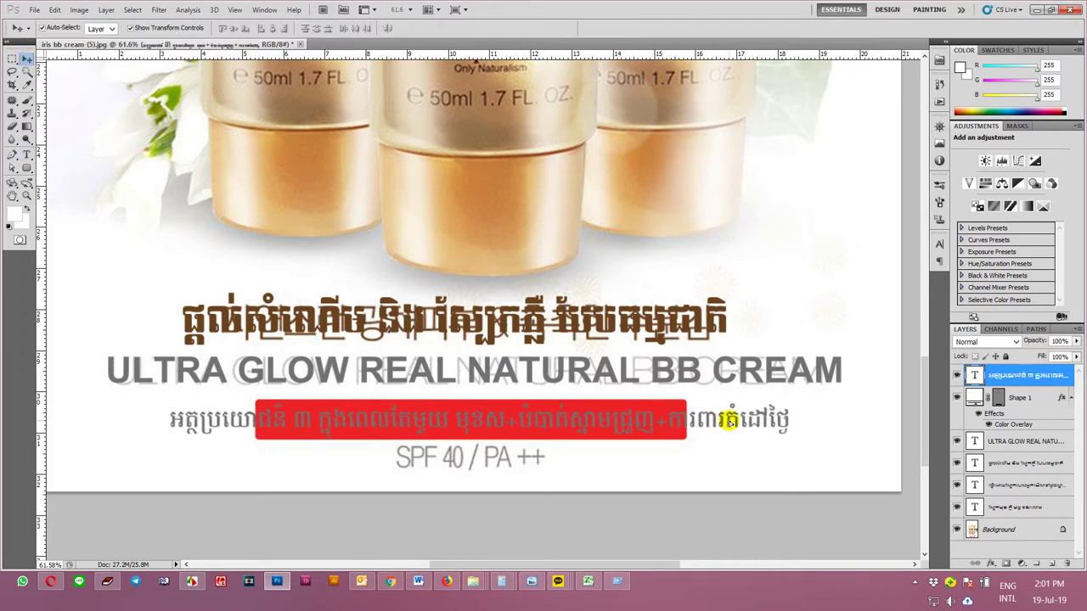
click(660, 459)
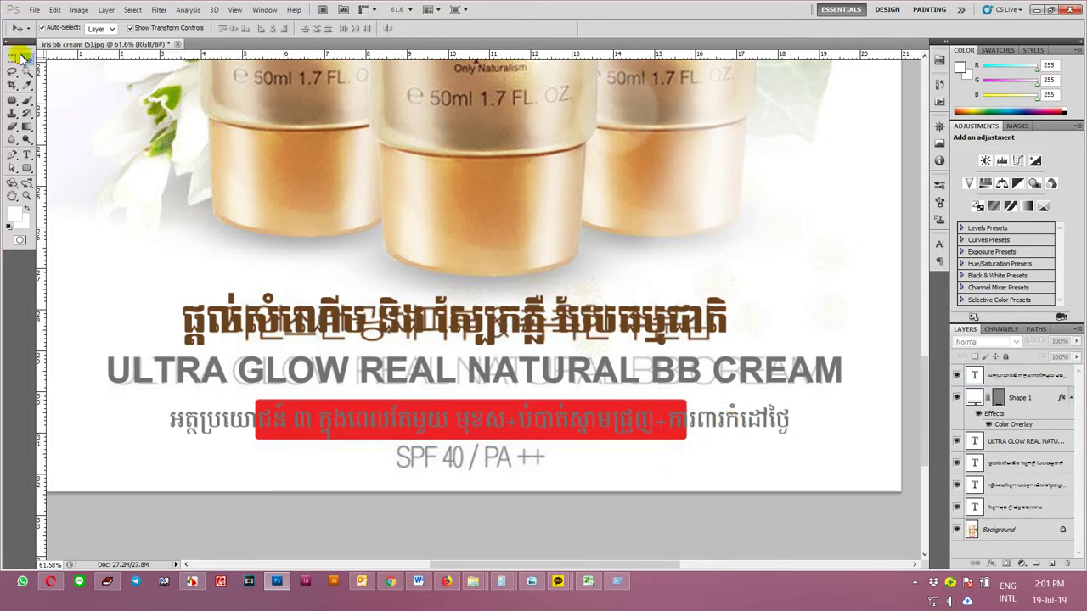
- Duplicate the ULTRA GLOW headline below the banner and retype it as 'SPF 40/PA++'
click(565, 372)
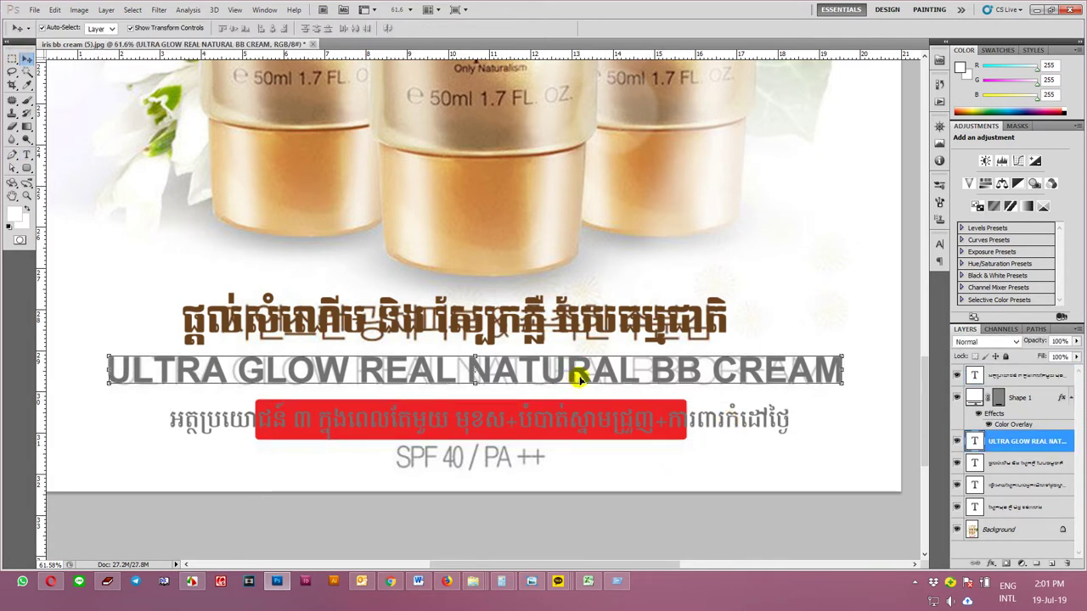
drag(579, 380, 574, 473)
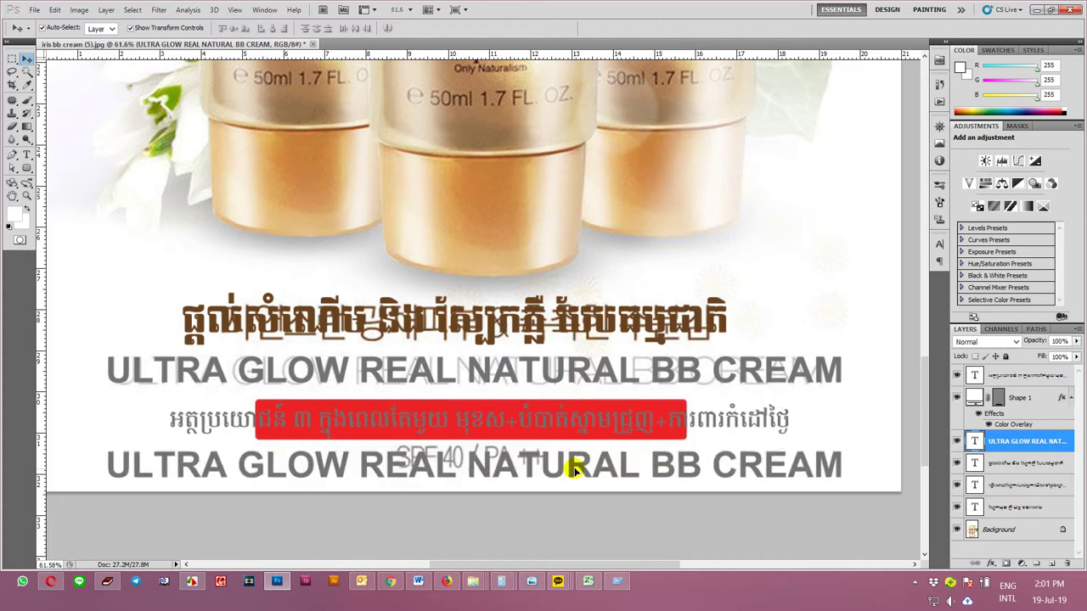
double_click(575, 472)
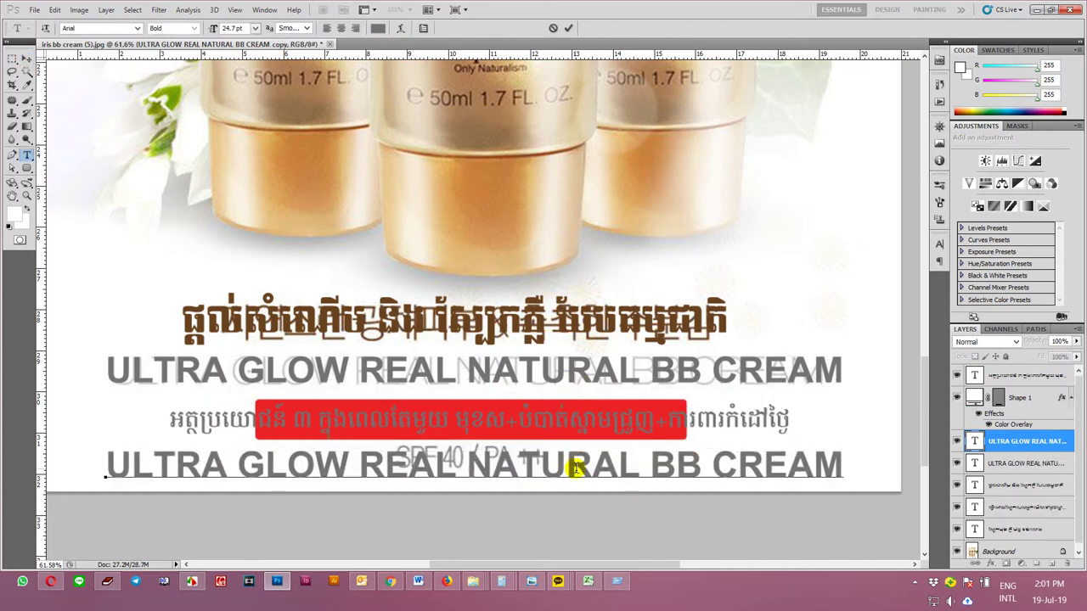
text(SPF )
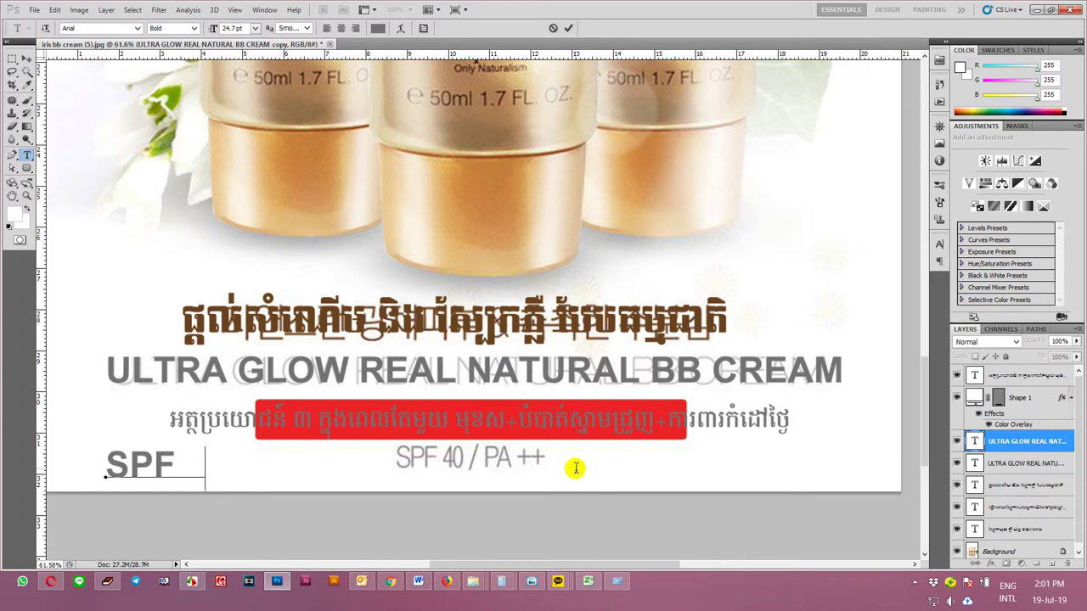
text(40/PA)
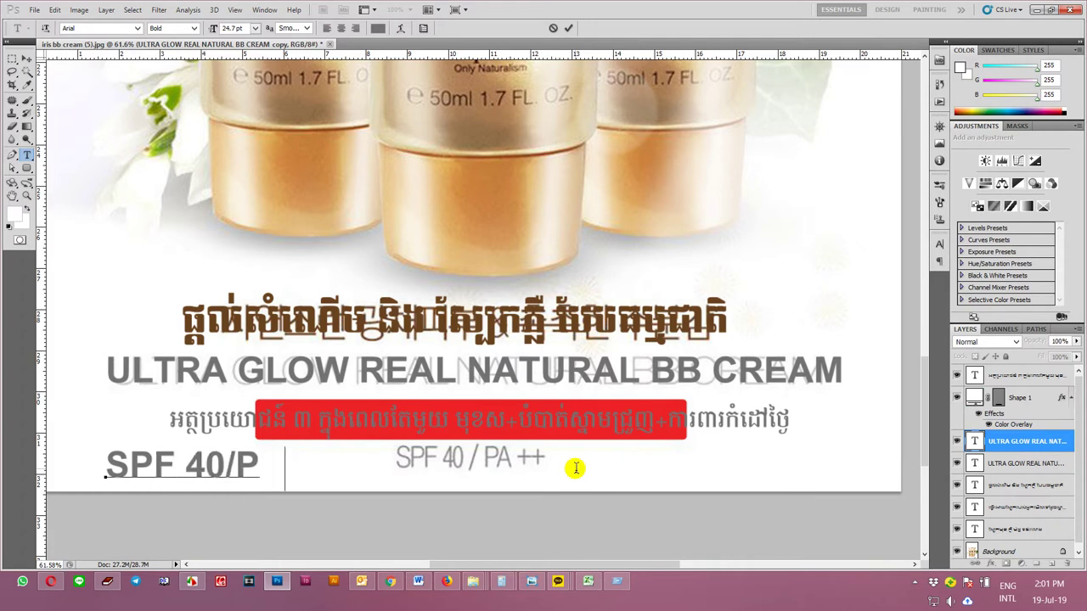
text(++)
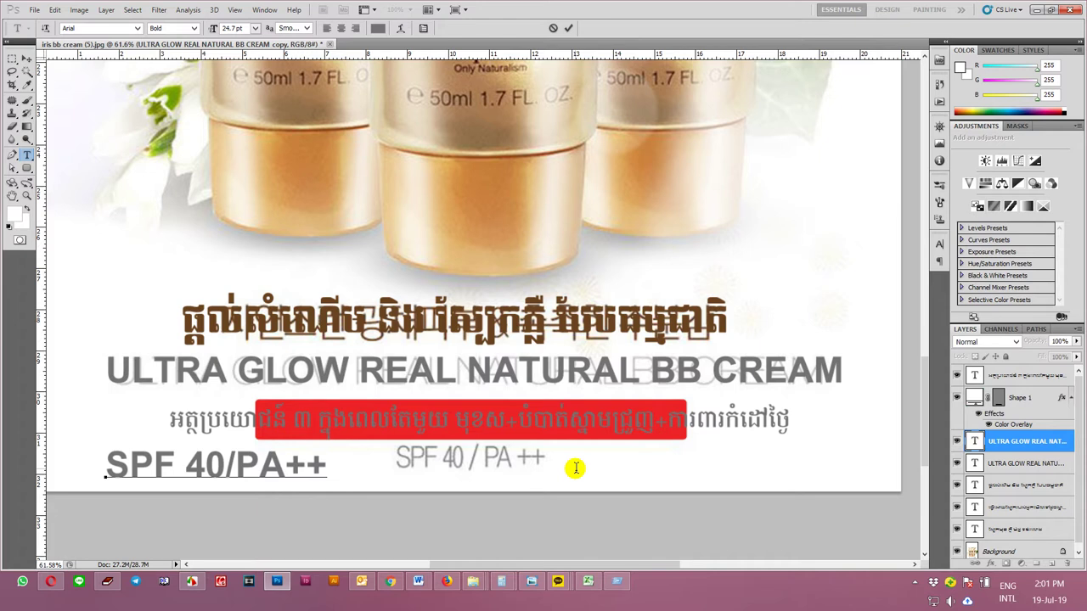
key(ctrl+Return)
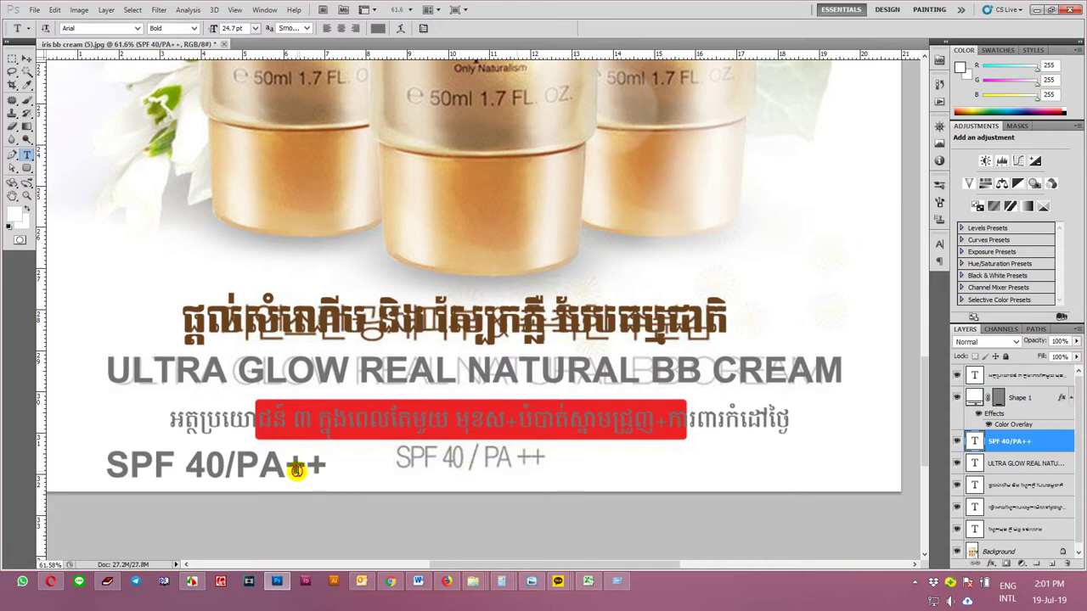
click(297, 470)
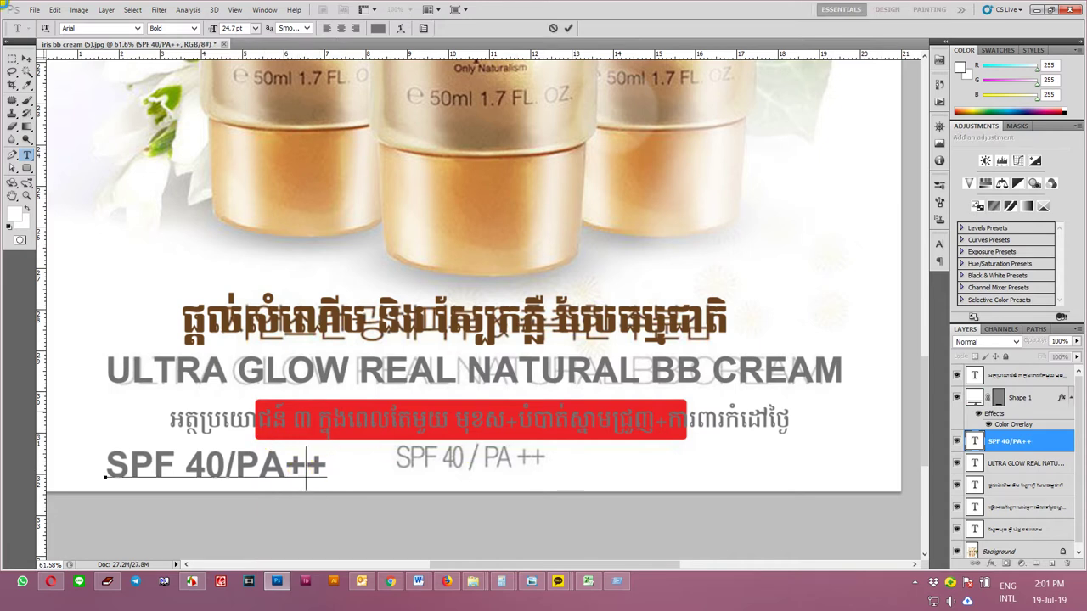
click(27, 58)
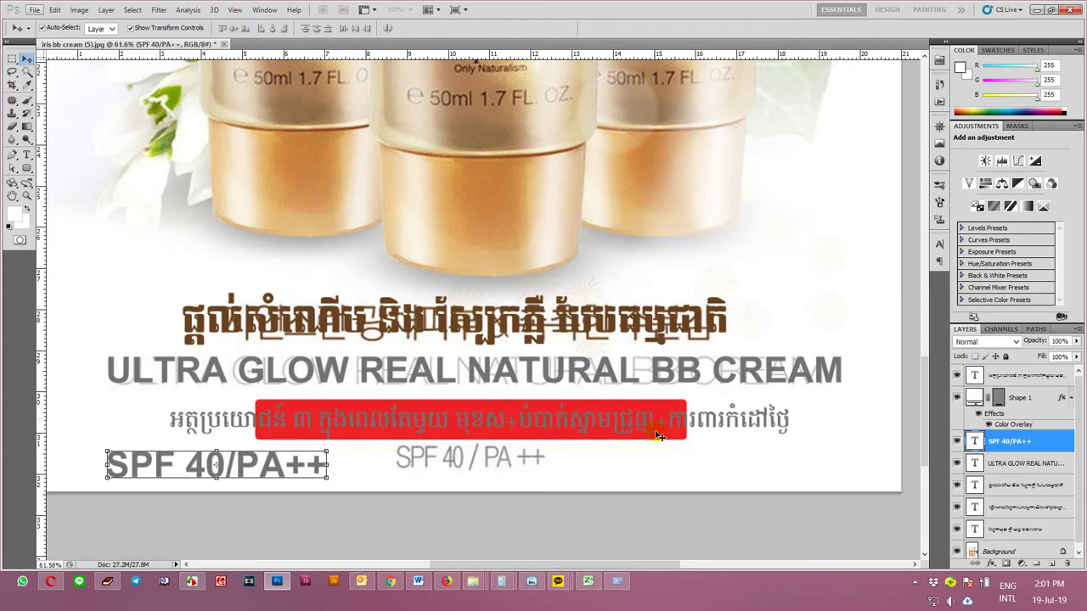
- Centre SPF 40/PA++ under the banner and keep the Khmer line on the red bar
drag(659, 434, 654, 254)
mouse_move(626, 417)
mouse_down()
mouse_move(638, 503)
mouse_move(626, 444)
mouse_up()
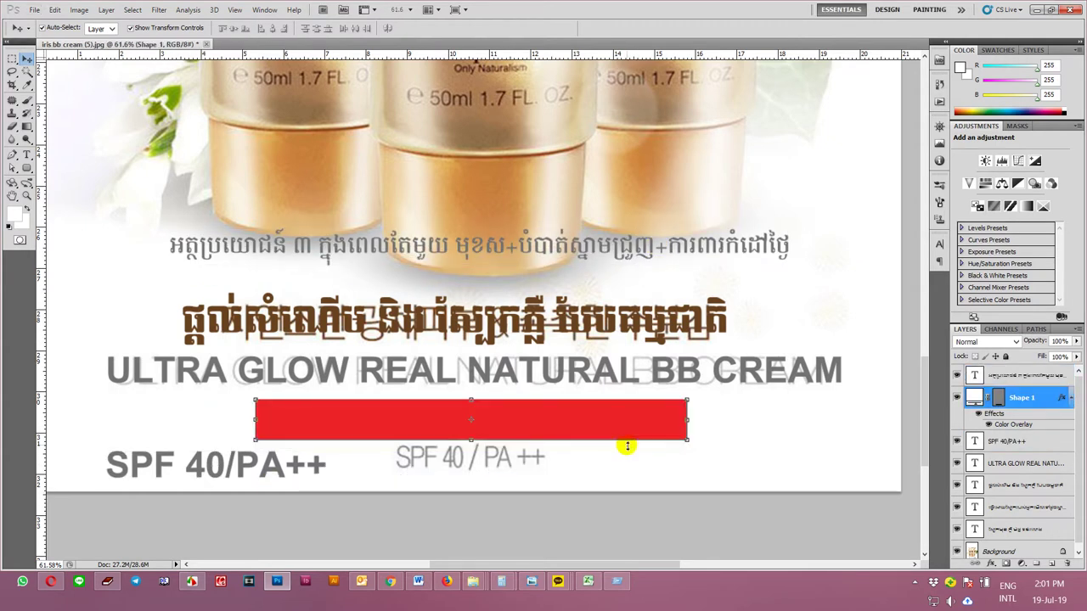
drag(206, 470, 486, 467)
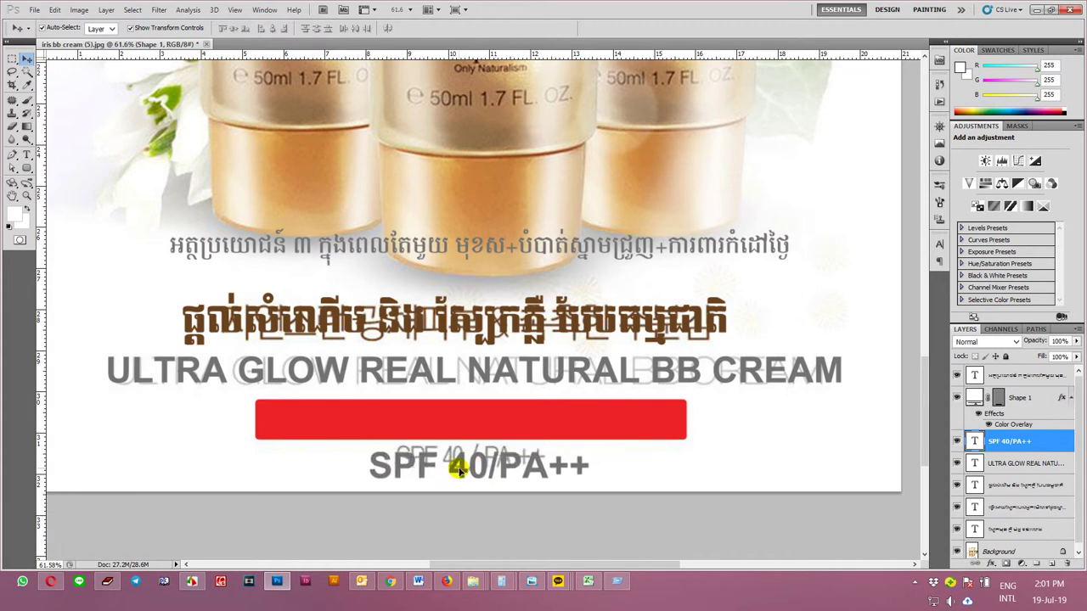
drag(526, 248, 512, 422)
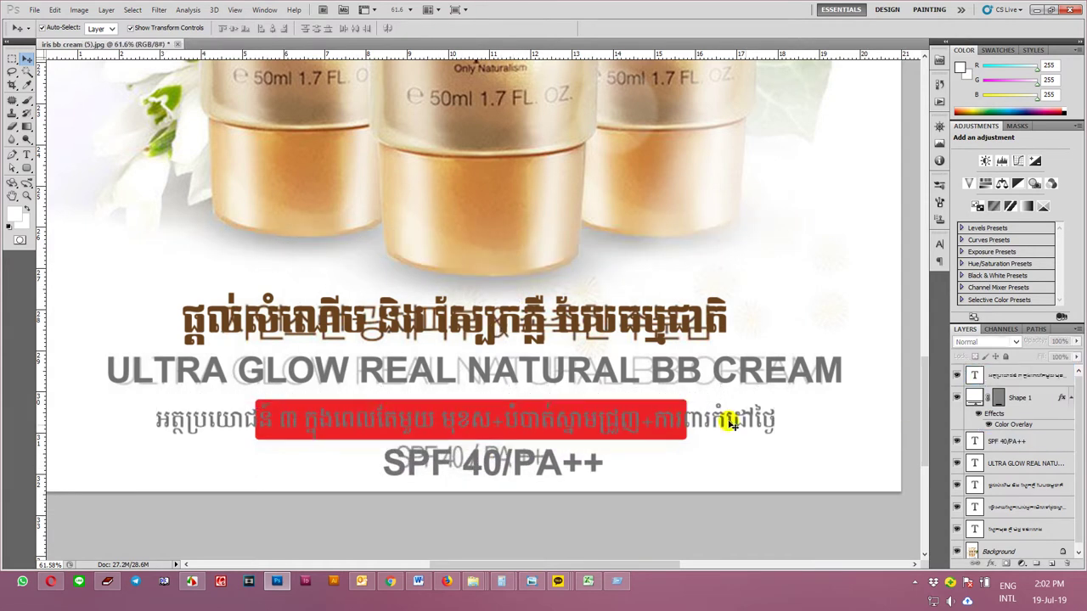
- Stretch the red banner shape wider on both left and right sides
click(687, 423)
drag(687, 422, 844, 420)
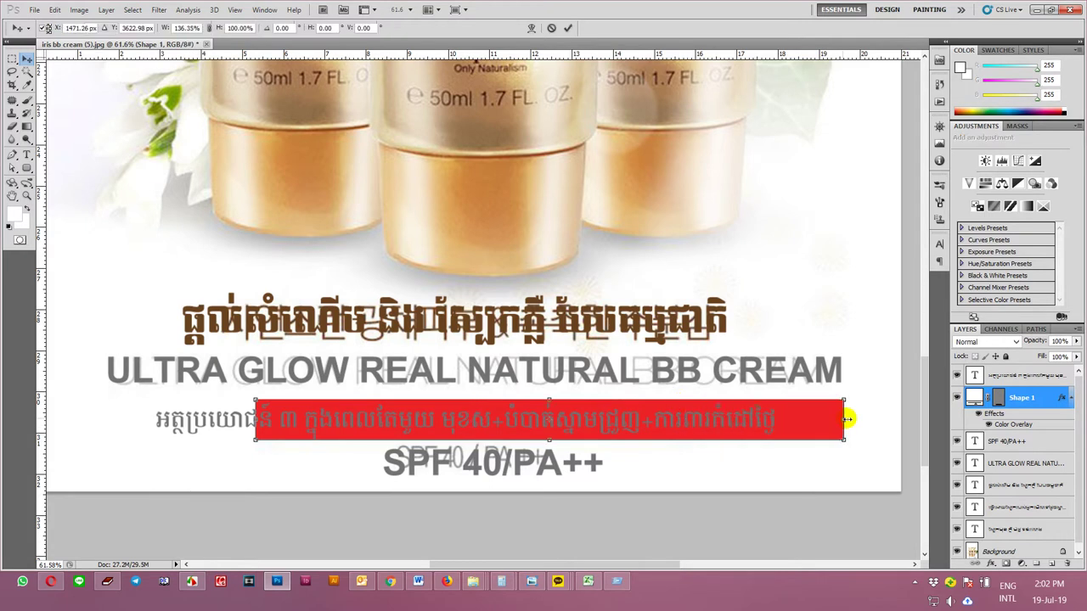
drag(255, 420, 108, 423)
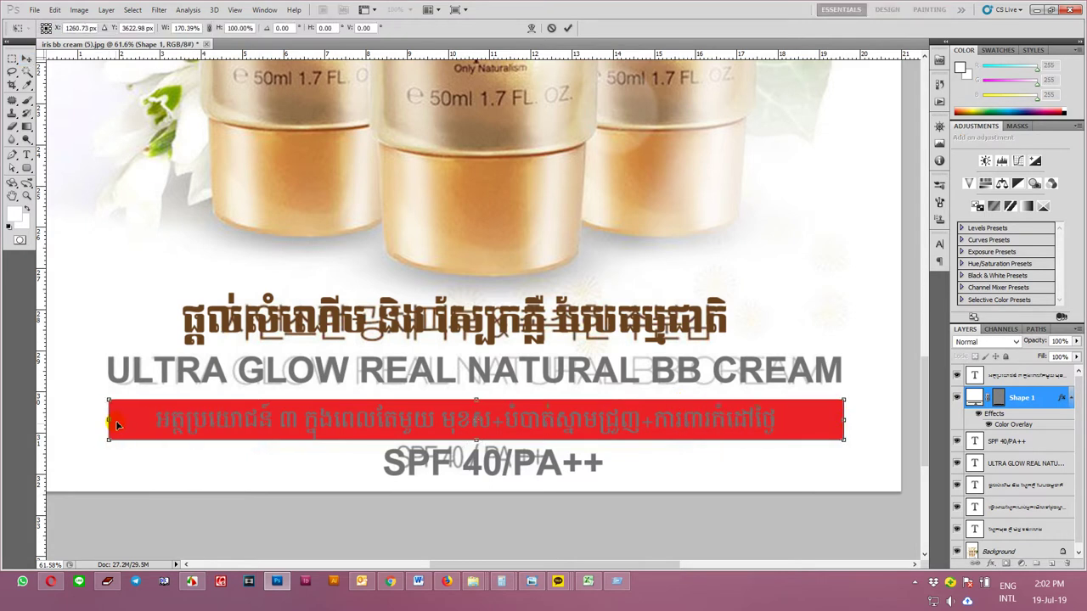
key(Return)
- Make the Khmer banner text white and enlarge it to 16.7 pt
key(t)
click(405, 422)
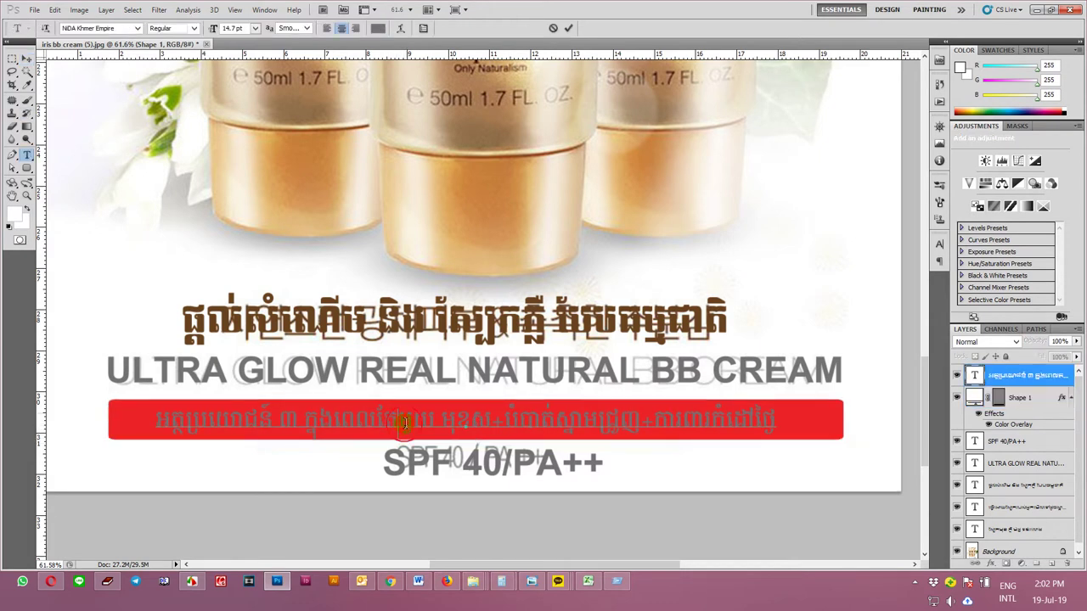
key(ctrl+a)
click(378, 28)
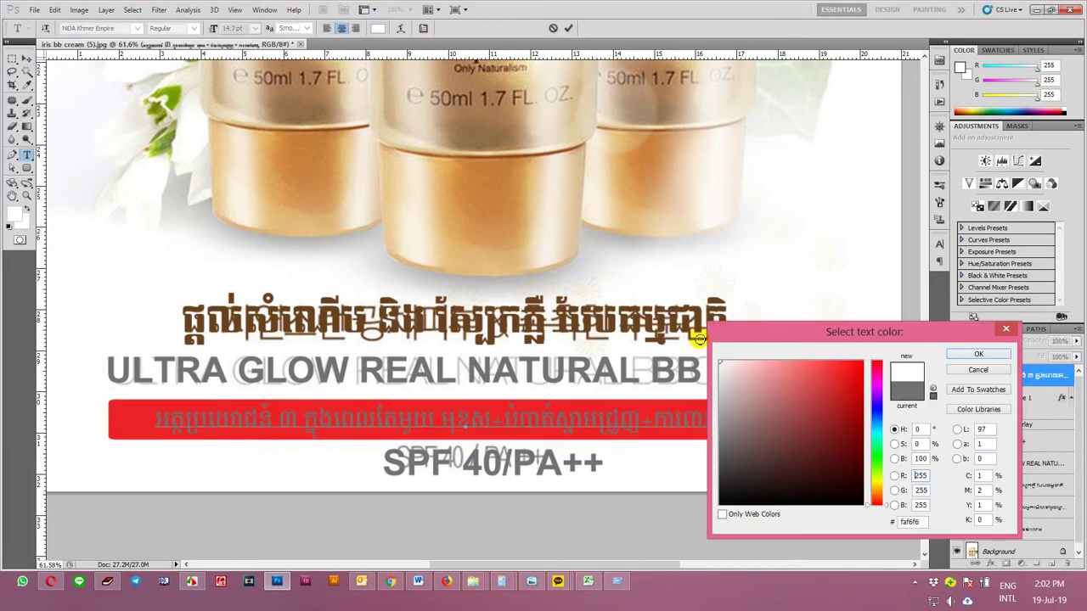
click(699, 339)
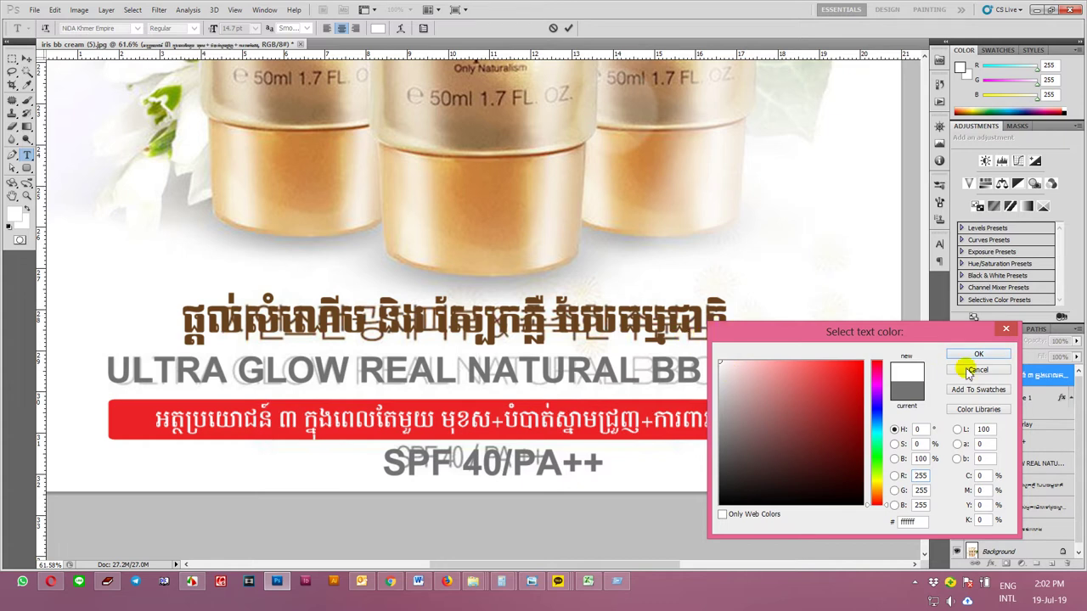
click(968, 355)
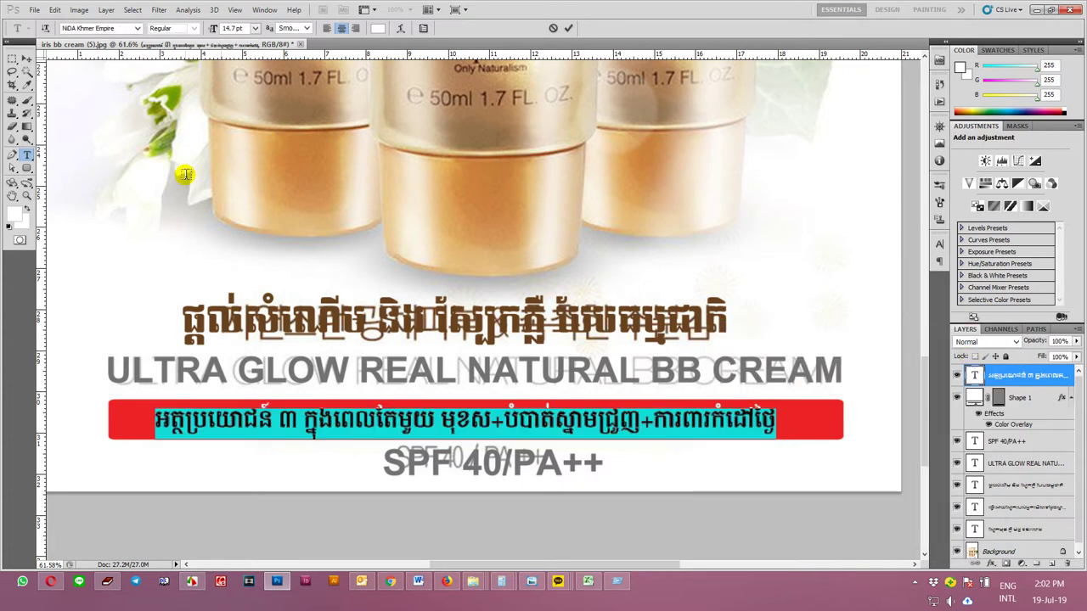
key(ctrl+shift+period)
key(ctrl+Return)
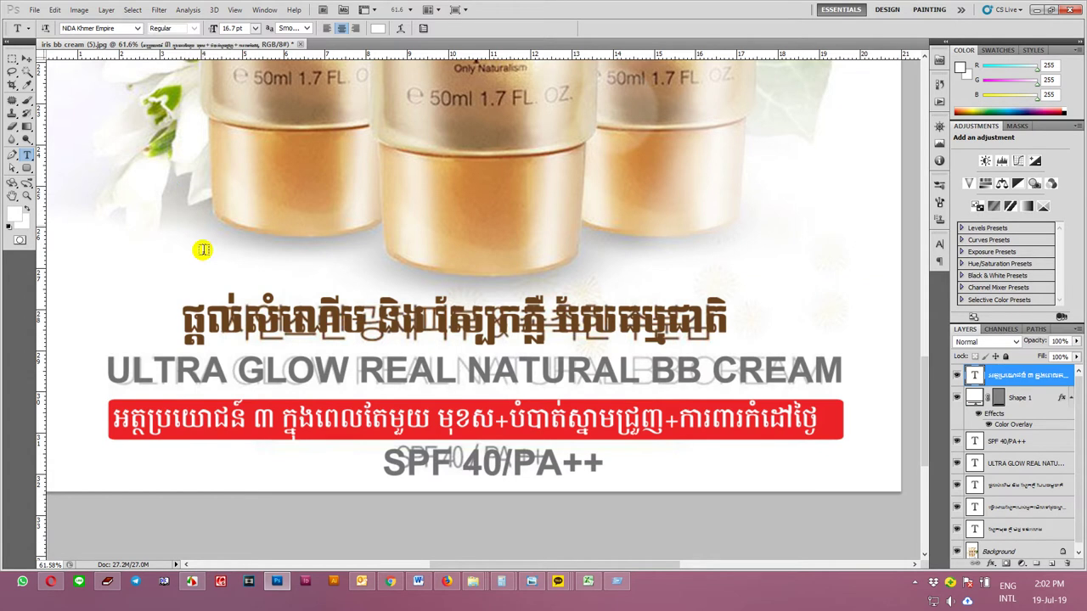
- Nudge the red-bar text down and align the lower text lines' horizontal centres
key(v)
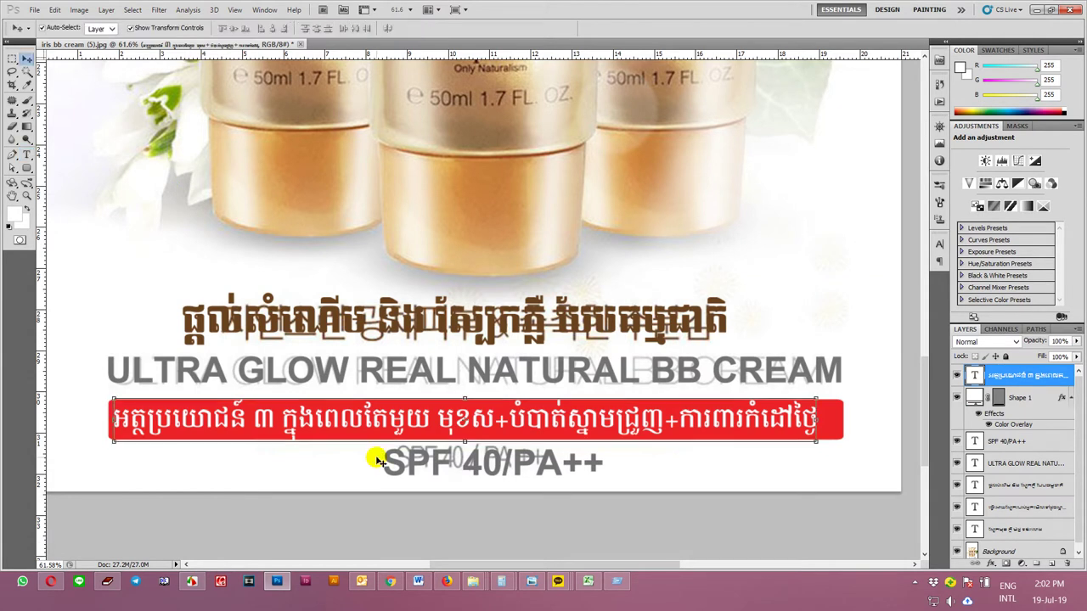
key(Down)
key(Down)
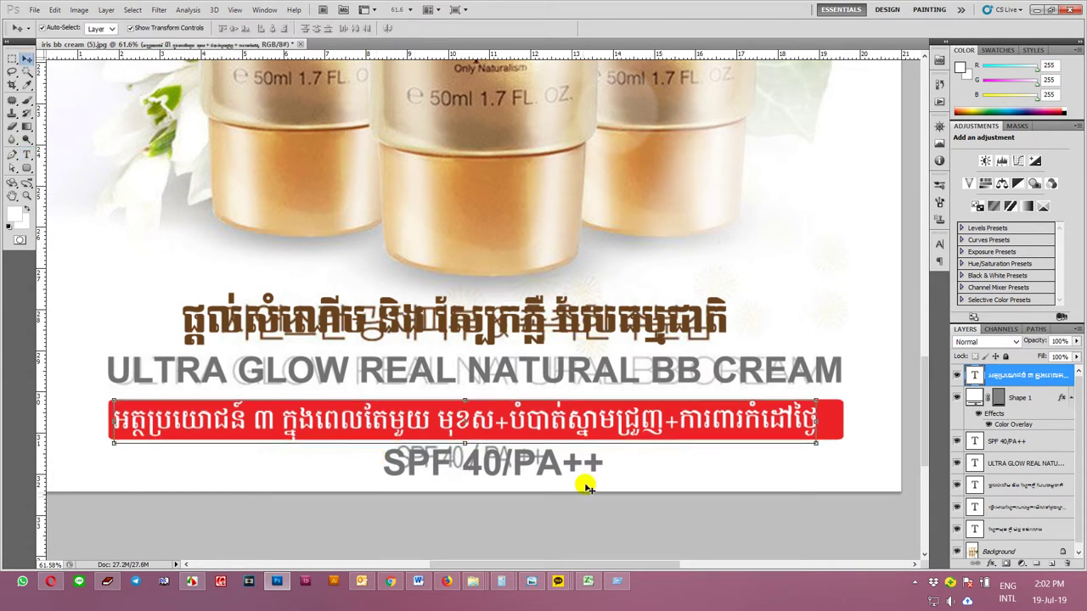
click(521, 518)
drag(502, 351, 501, 306)
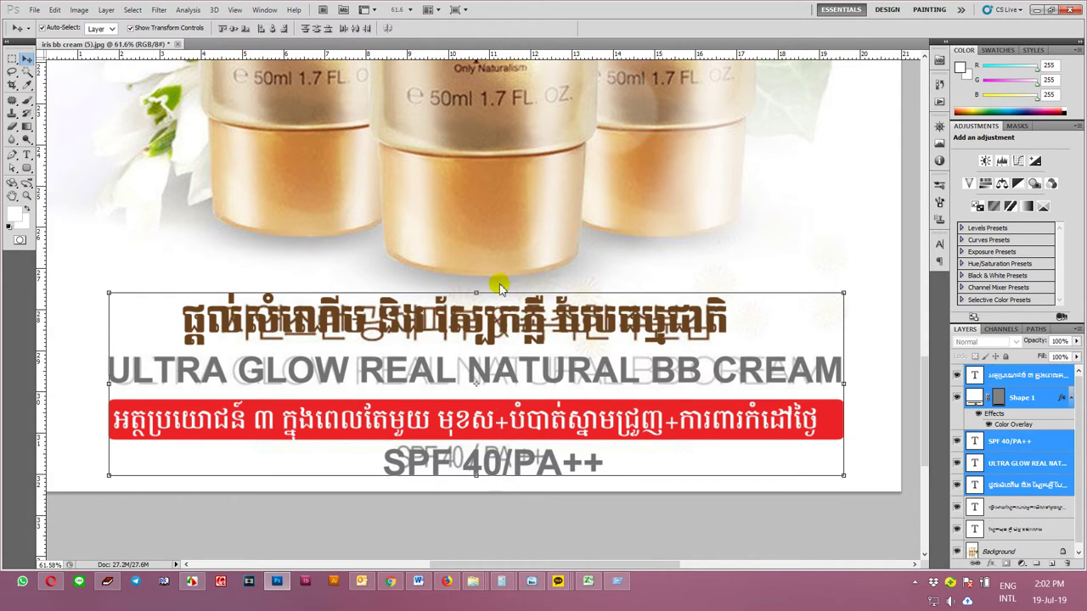
click(272, 28)
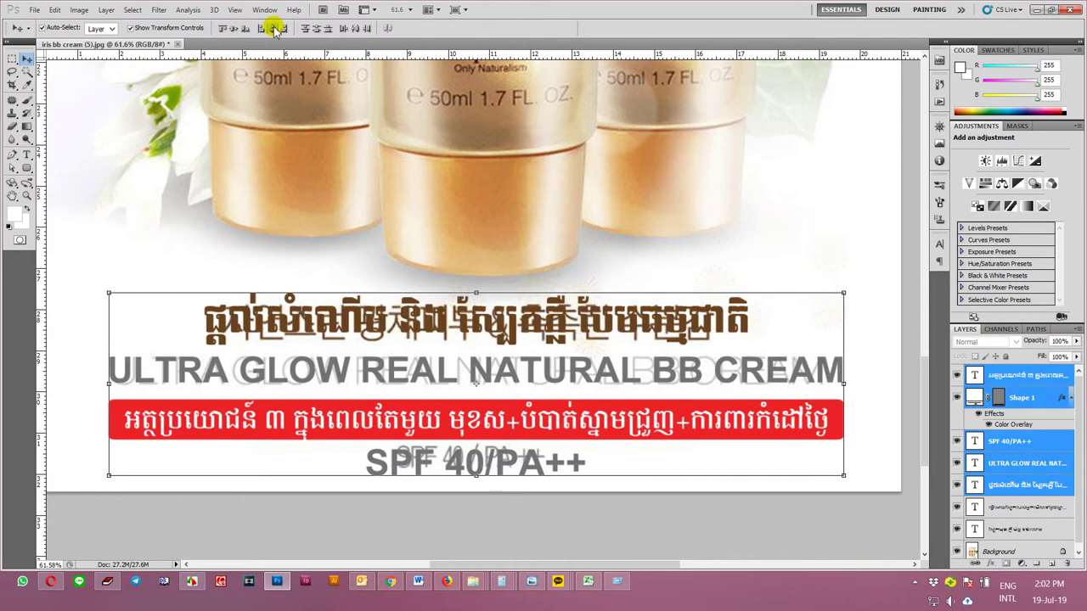
- Scale the brown Khmer title up and stretch it to the headline's width
click(797, 251)
click(646, 316)
click(753, 289)
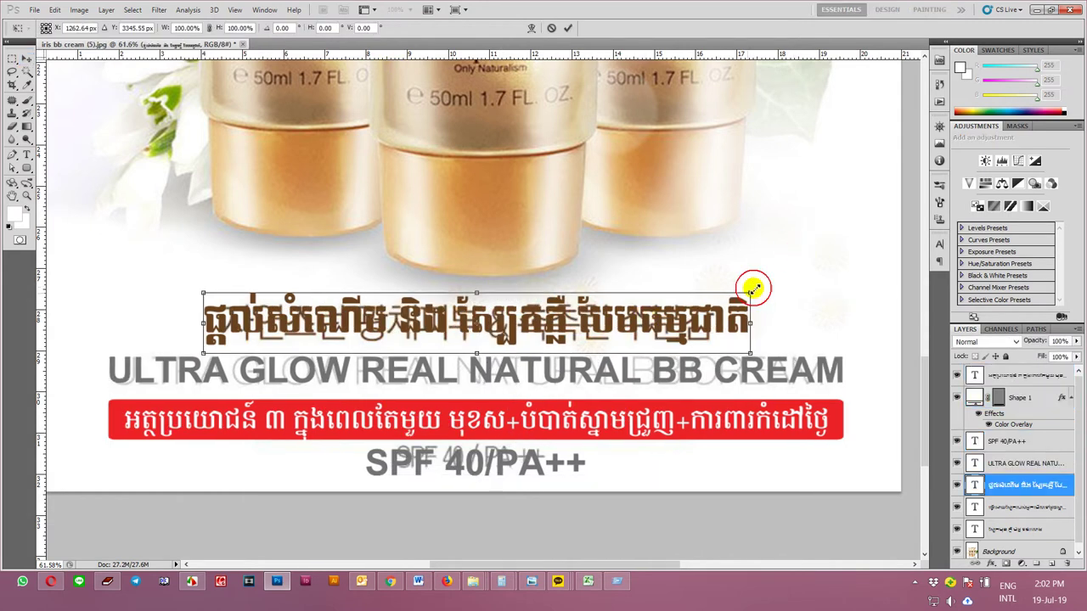
drag(752, 291, 801, 271)
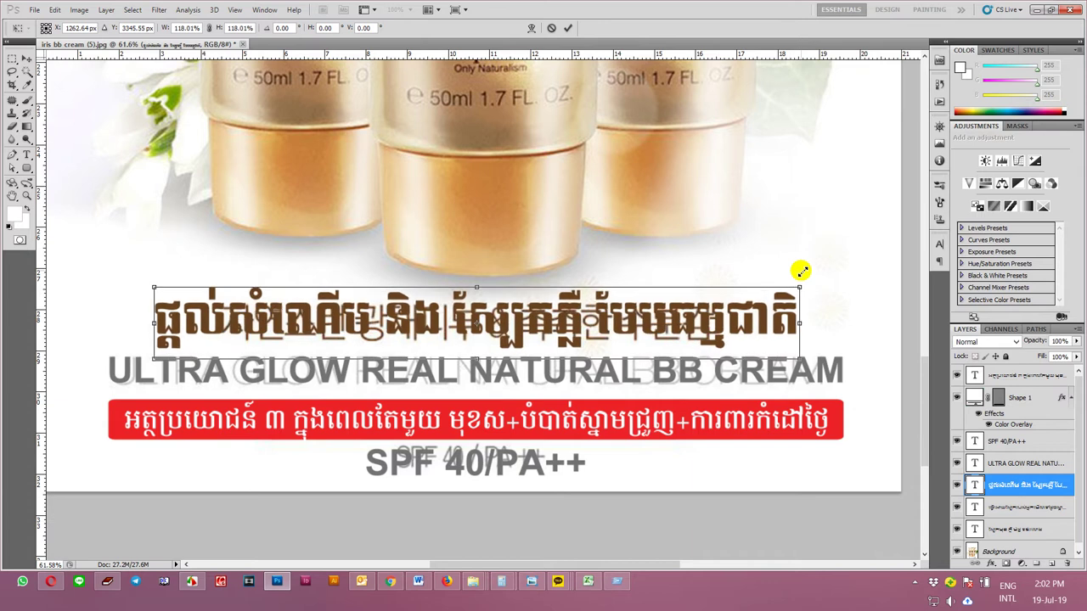
drag(800, 323, 845, 327)
key(Return)
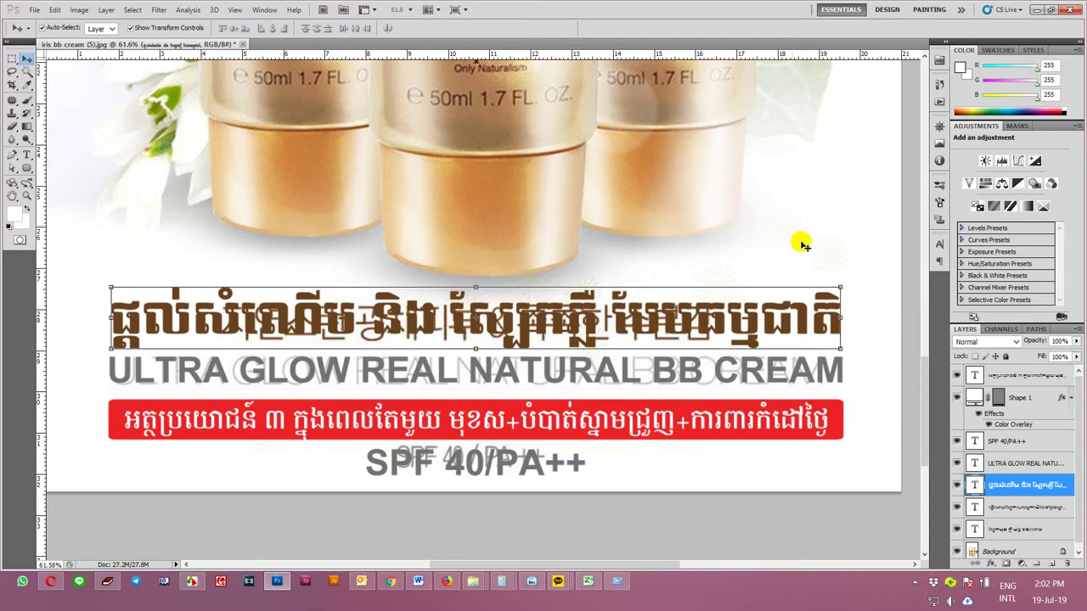
scroll(792, 228, down, 2)
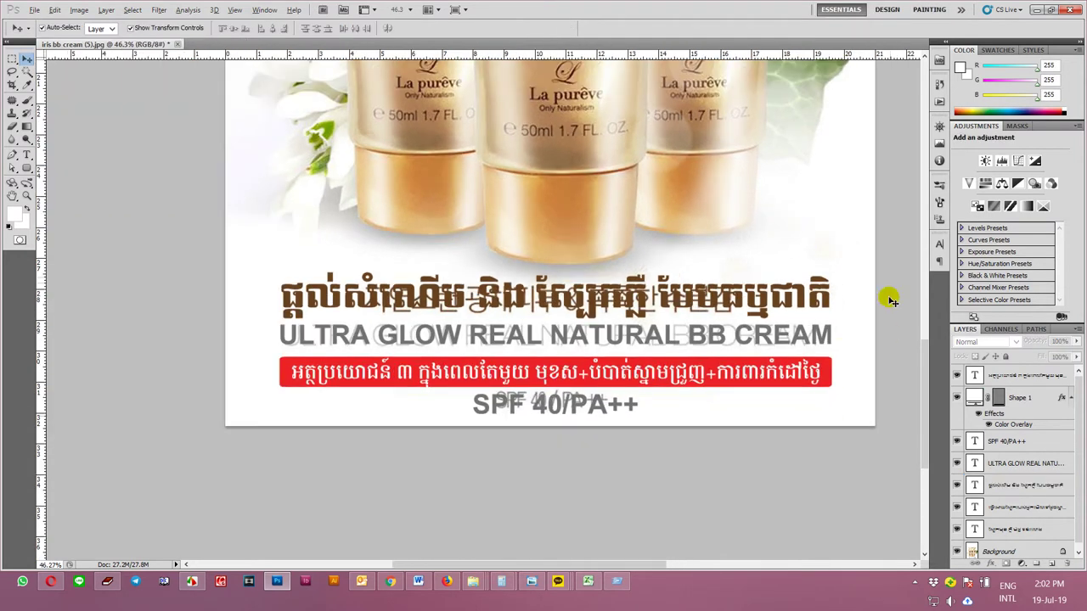
- Lasso the area behind the lower text, feather 10 px, and clear it on the Background layer
mouse_move(877, 270)
mouse_down()
mouse_move(551, 280)
mouse_move(284, 260)
mouse_move(883, 396)
mouse_move(919, 300)
mouse_up()
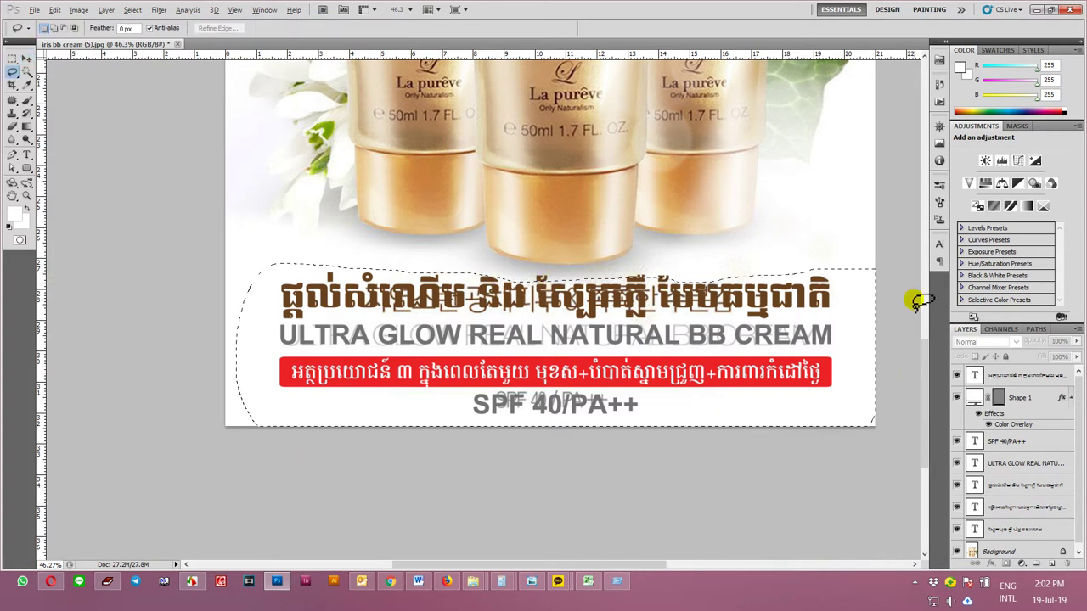
key(shift+F6)
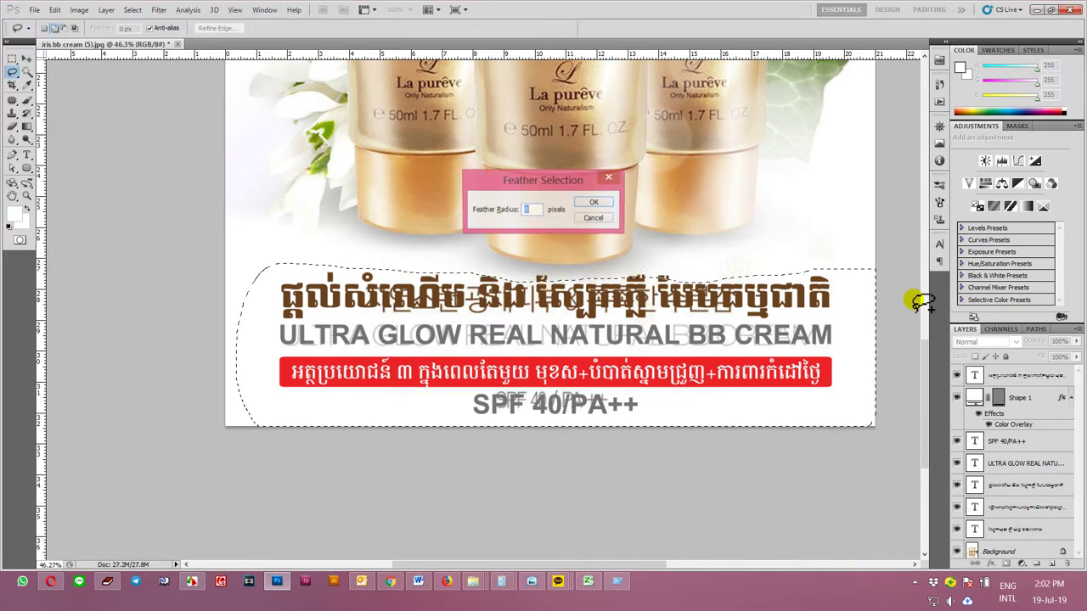
text(10)
key(Return)
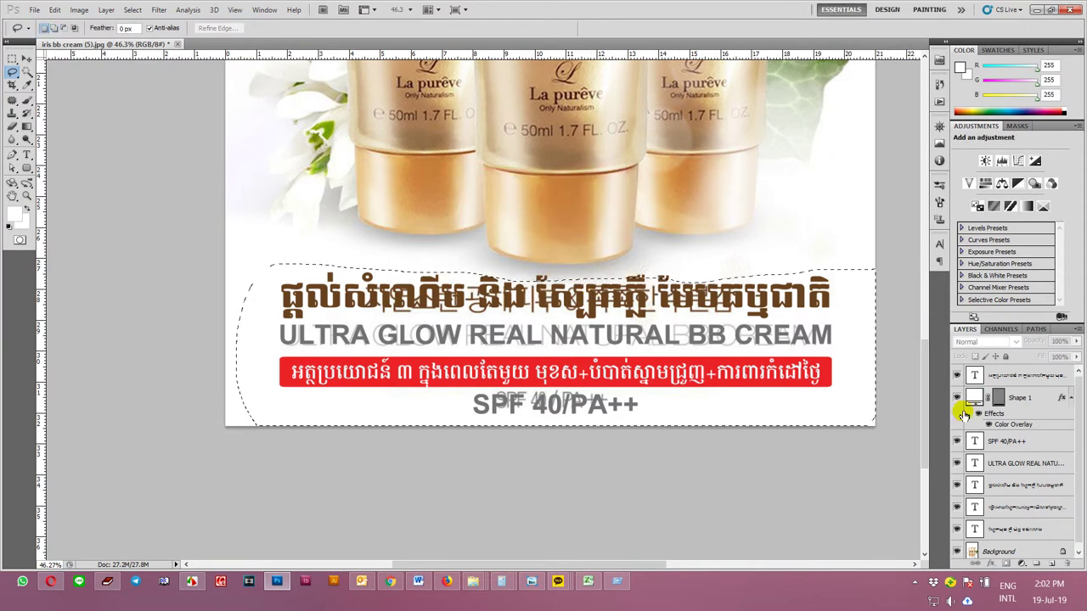
click(1017, 550)
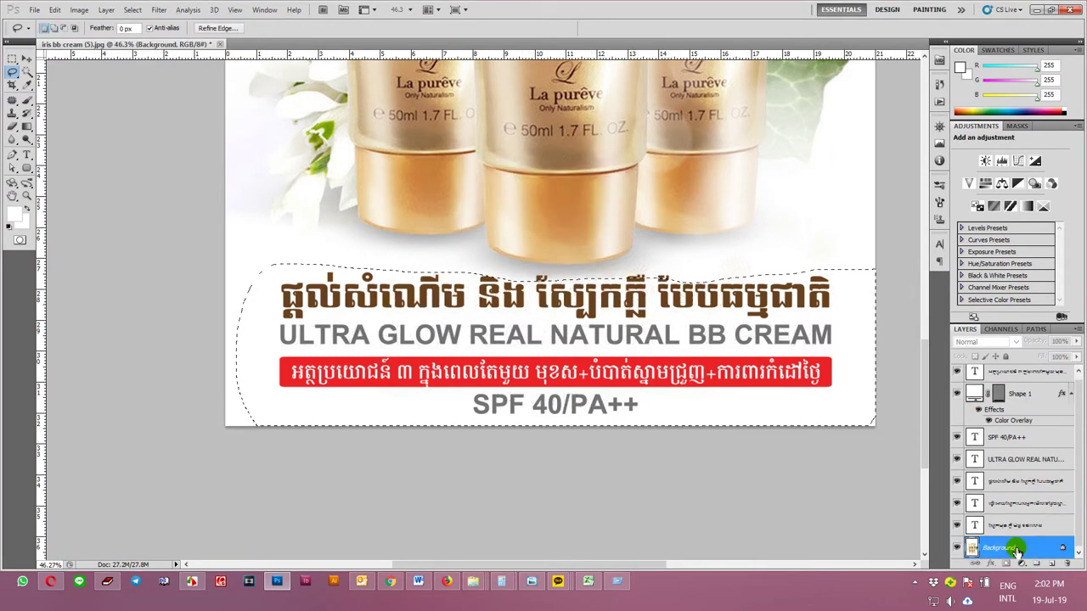
key(ctrl+d)
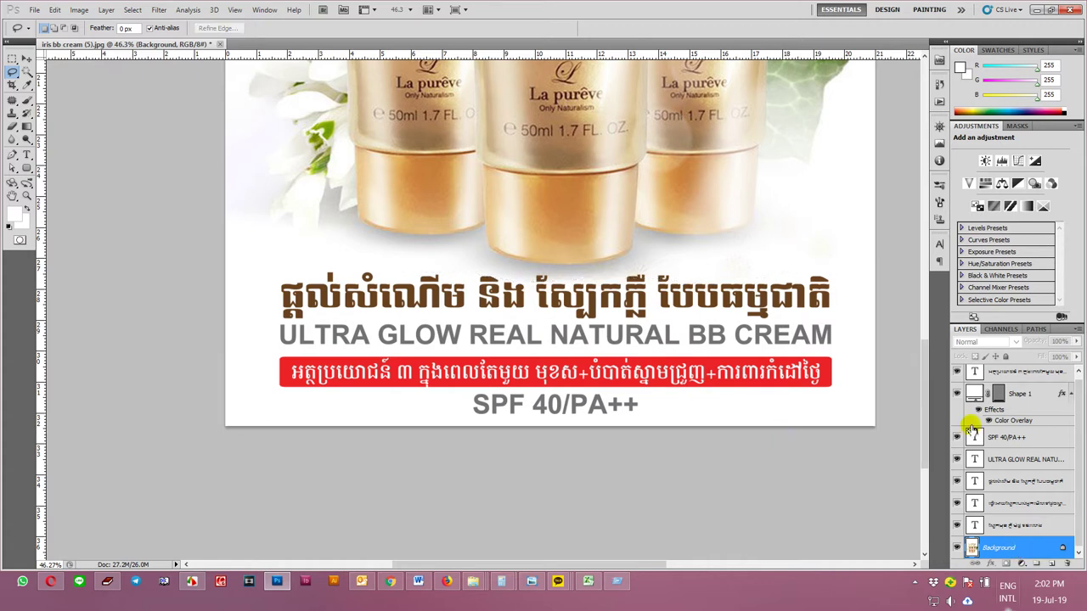
key(v)
click(679, 303)
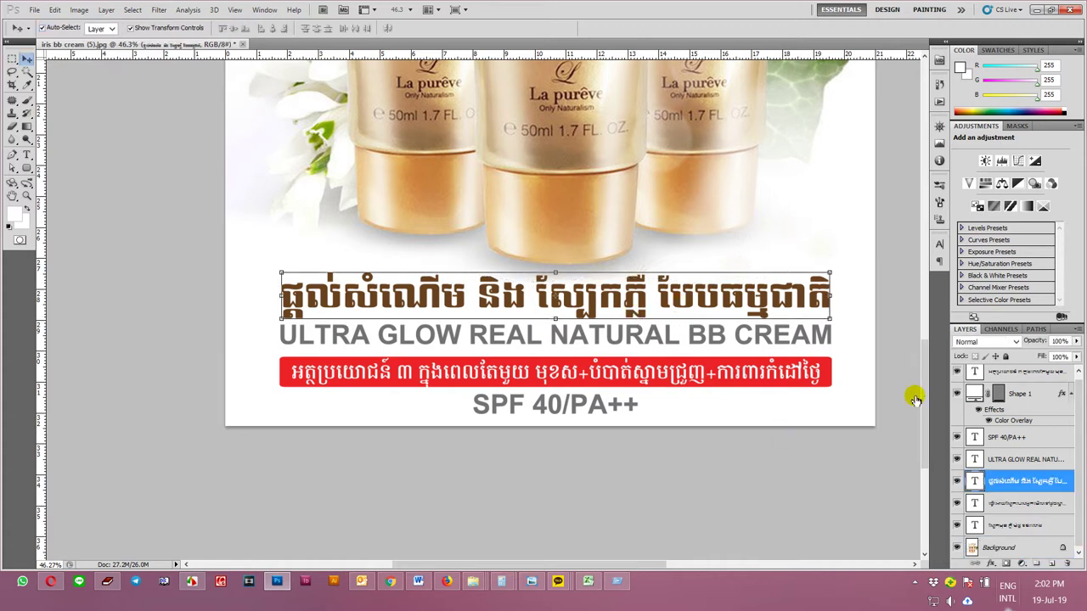
- Toggle the Khmer title's visibility to check the cleaned background, then pan up to the headline
click(956, 481)
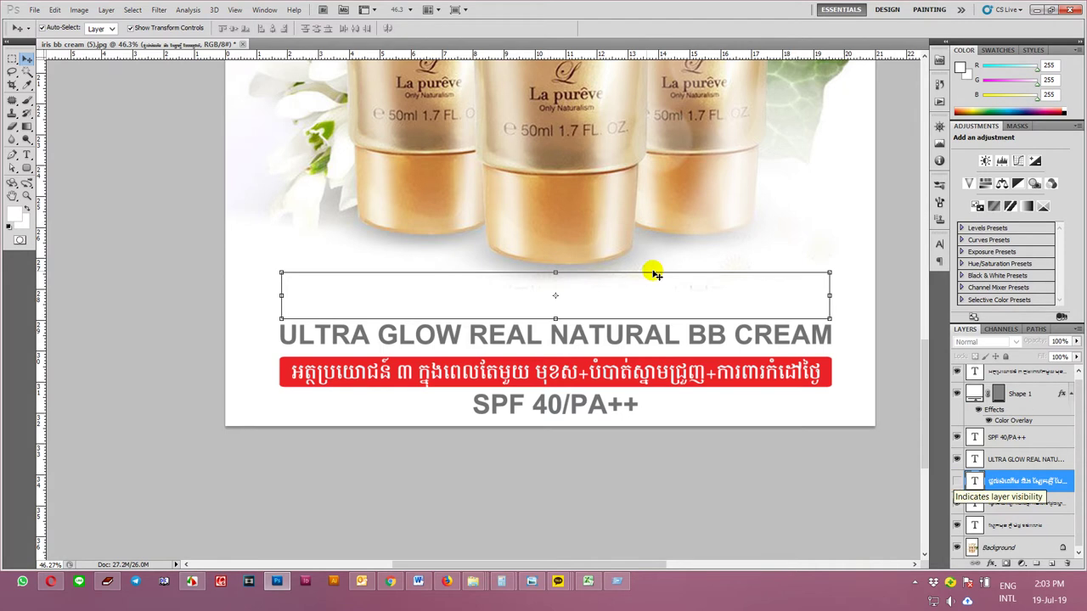
click(956, 482)
click(839, 469)
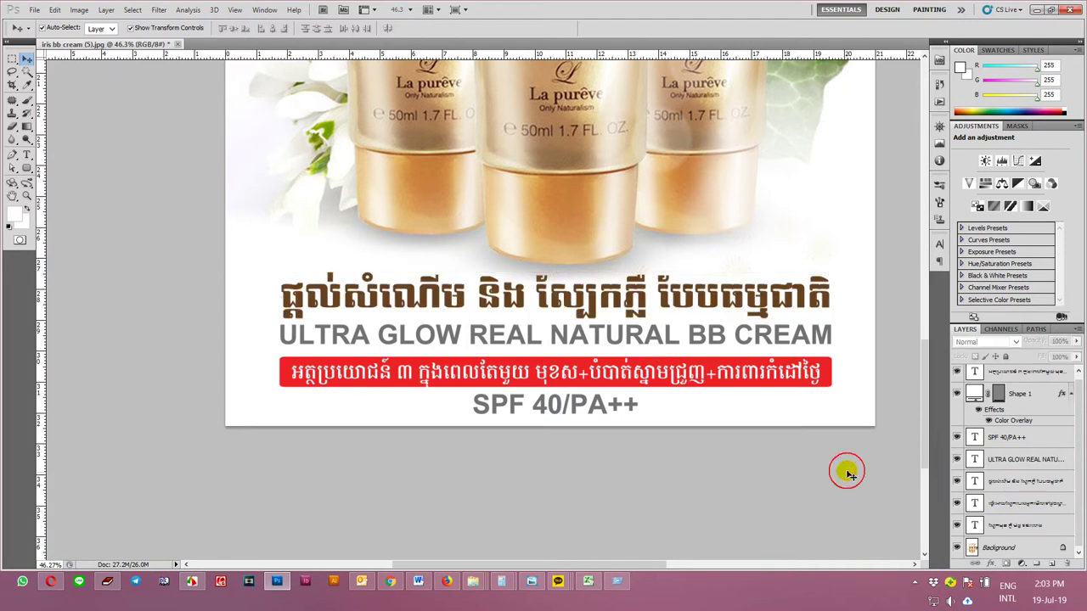
scroll(524, 333, down, 2)
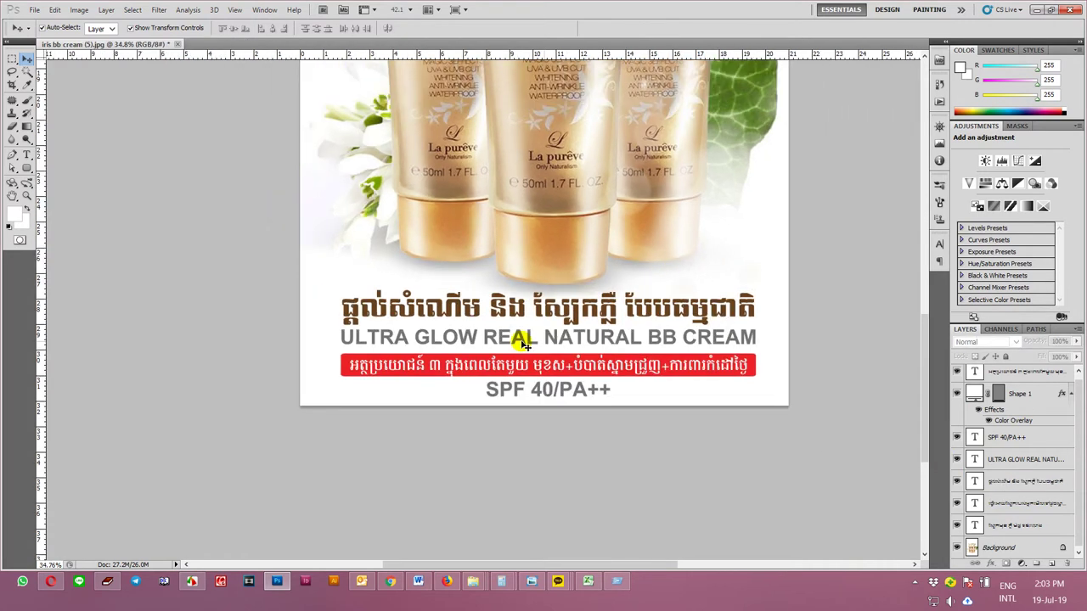
drag(816, 234, 794, 476)
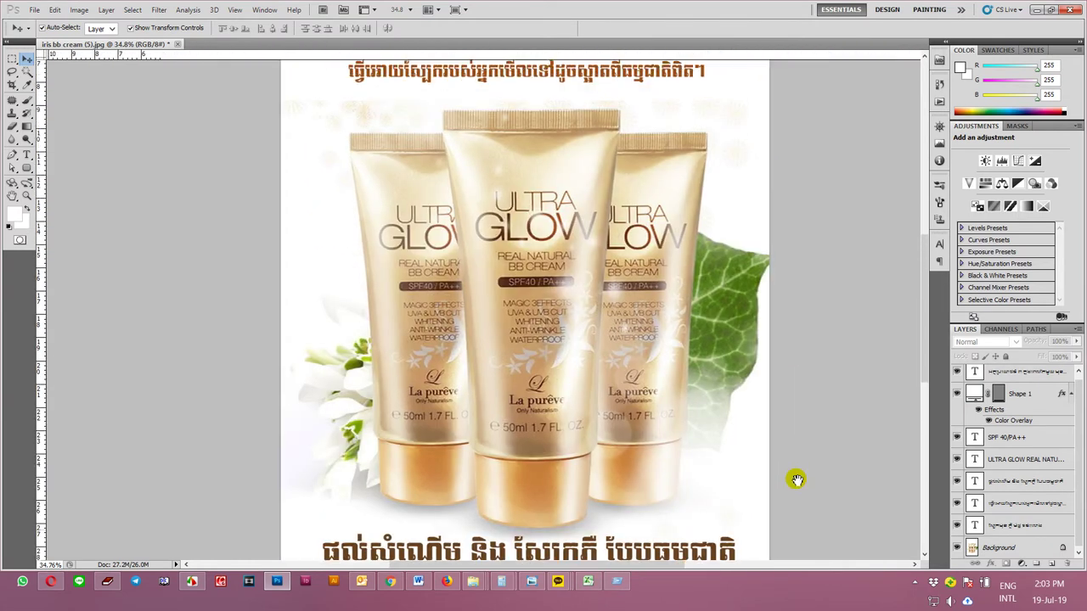
drag(790, 87, 789, 305)
- Scale the brown Khmer subtitle up to about 101% and open the red headline's layer effects
click(597, 194)
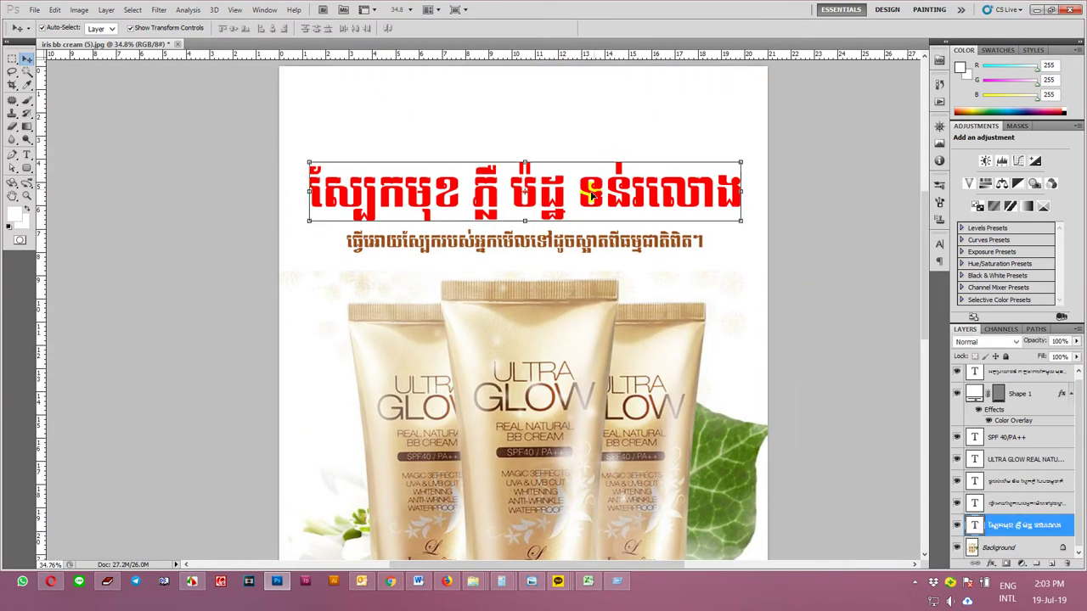
click(525, 222)
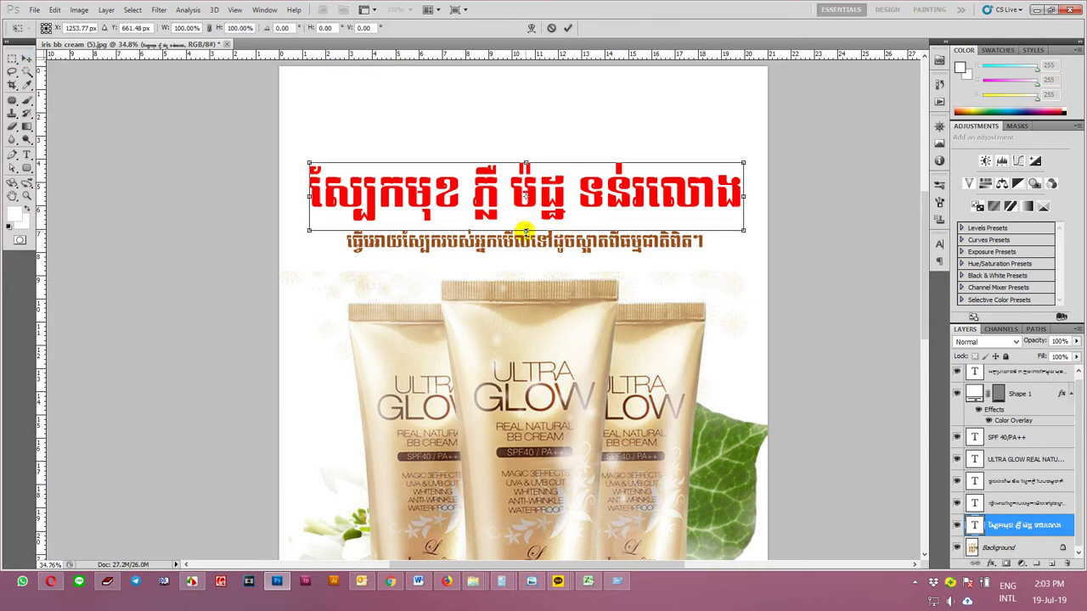
key(Return)
click(798, 234)
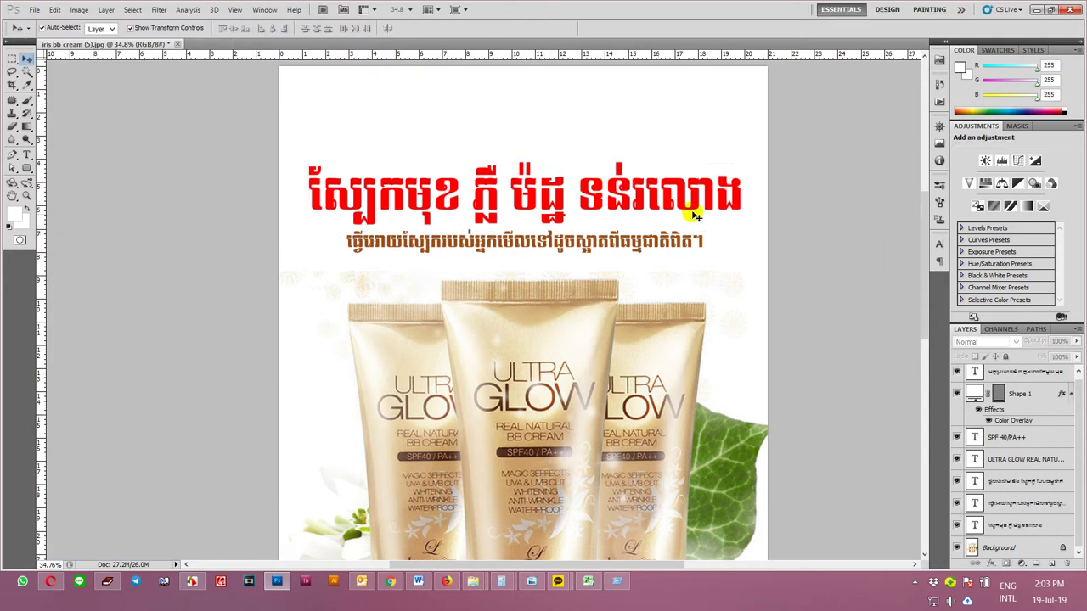
scroll(584, 246, up, 1)
click(599, 240)
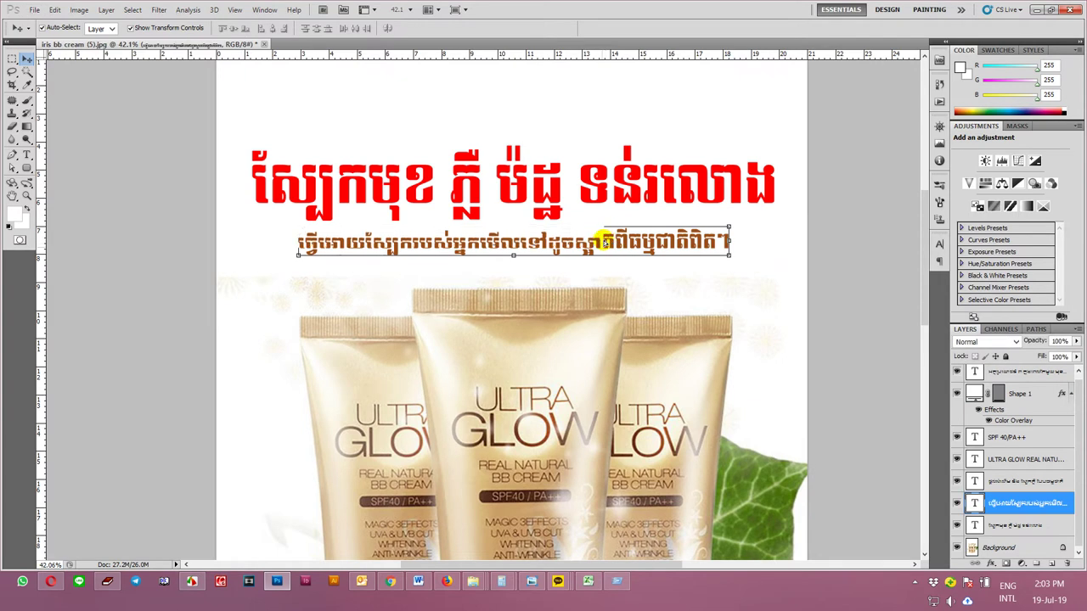
drag(731, 231, 751, 221)
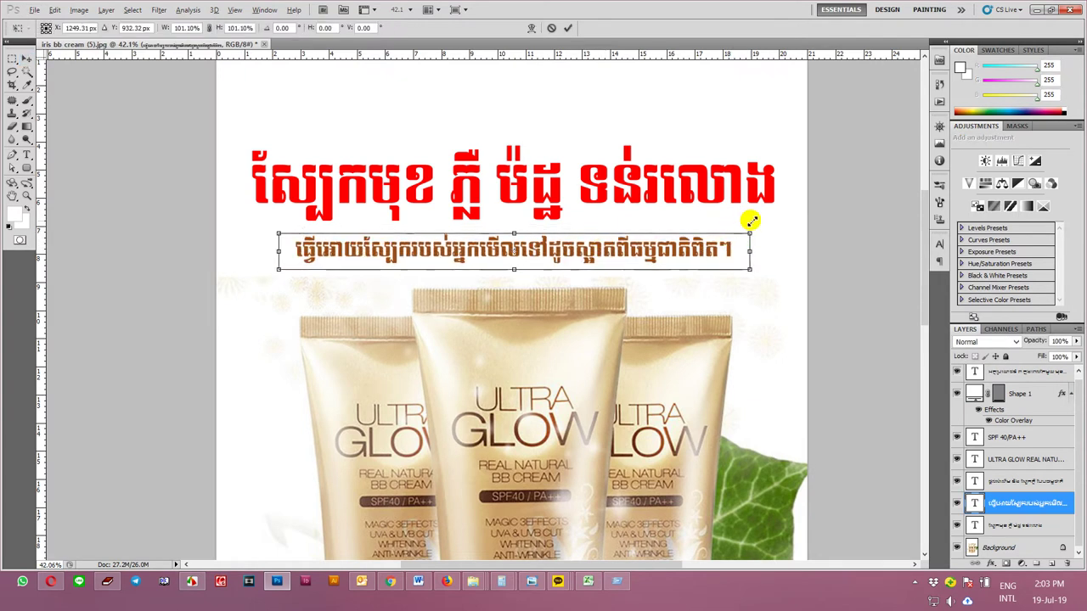
key(Return)
click(728, 188)
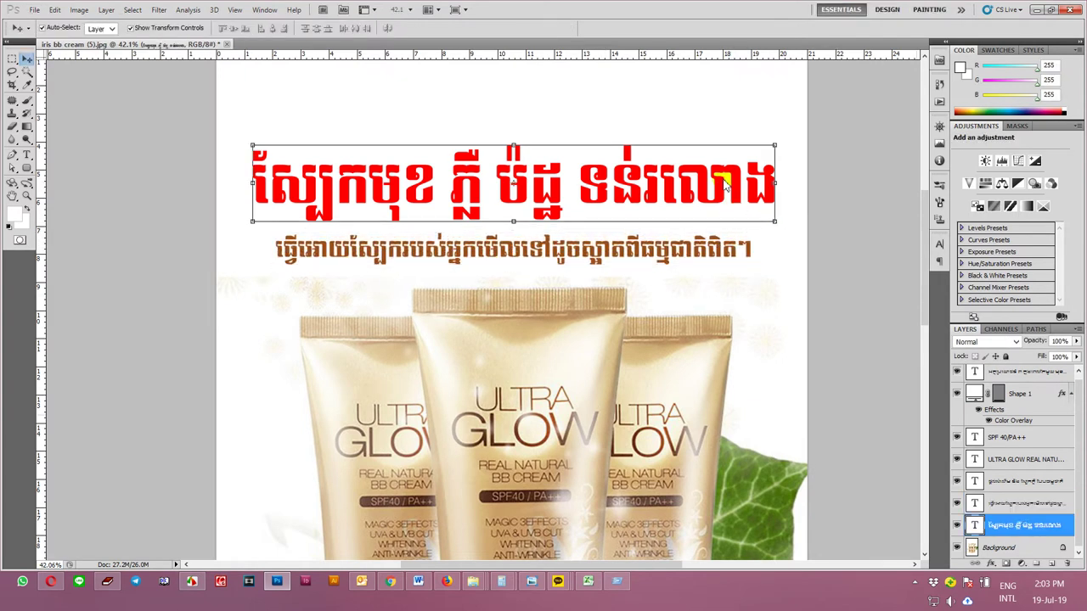
click(988, 565)
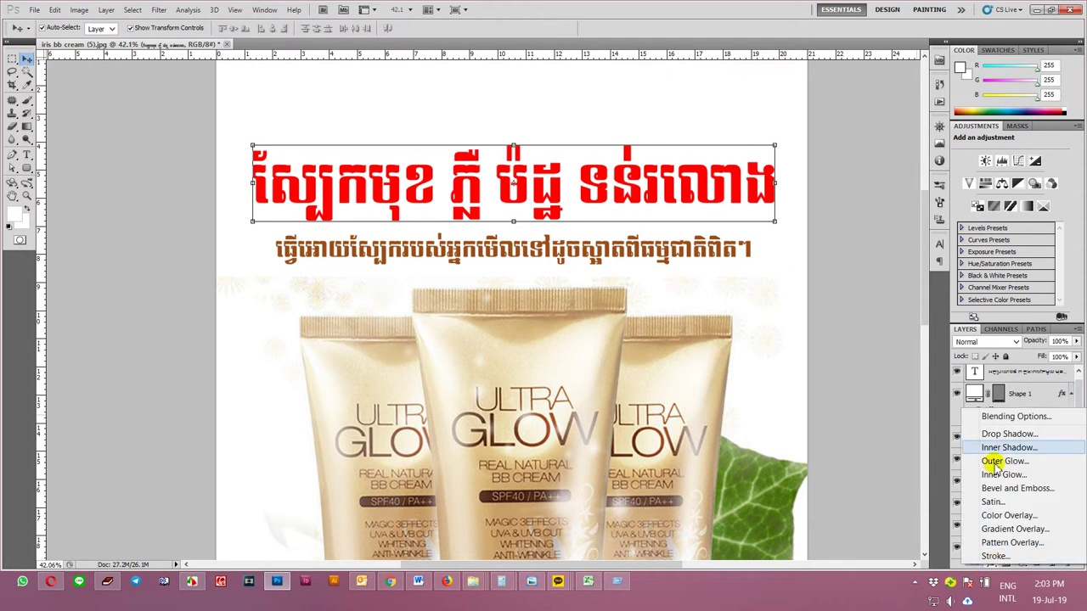
- Give the red headline a black Multiply drop shadow at 75% opacity with 4 px distance and size
click(994, 433)
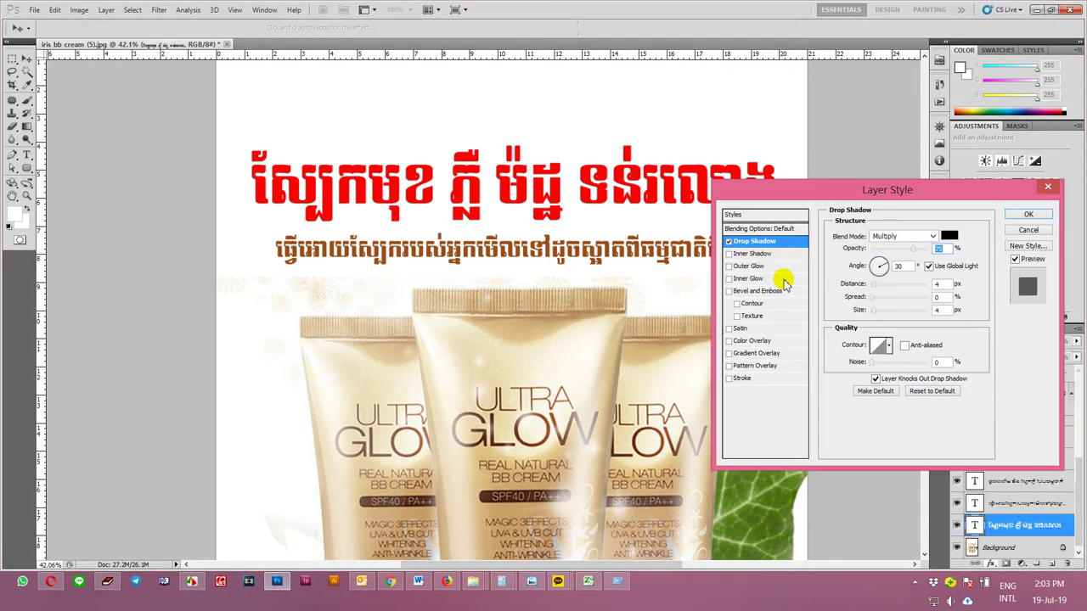
click(729, 378)
click(728, 379)
click(753, 242)
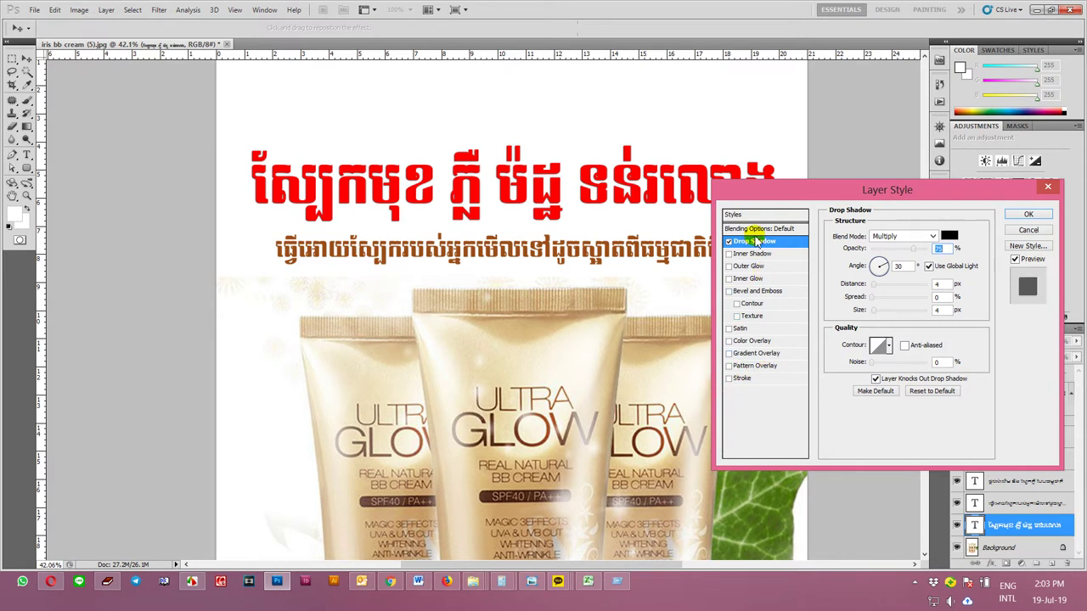
click(880, 312)
mouse_move(883, 314)
mouse_down()
mouse_move(862, 313)
mouse_move(885, 302)
mouse_up()
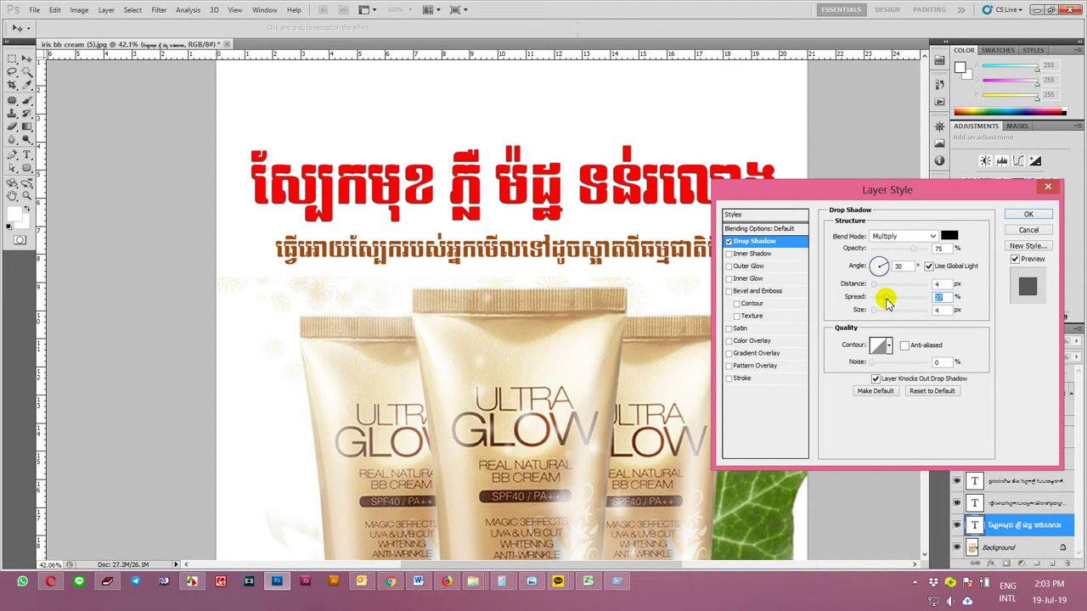
key(Return)
click(854, 300)
scroll(849, 255, down, 5)
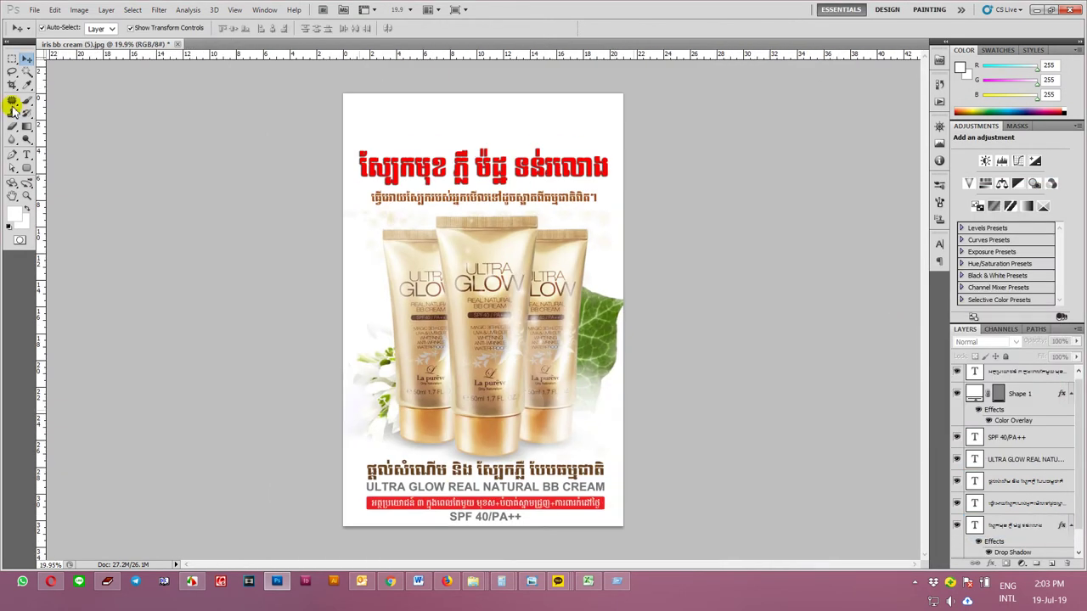
- Reduce the canvas height with a bottom-centre anchor, keeping 21 cm width and accepting clipping
click(14, 58)
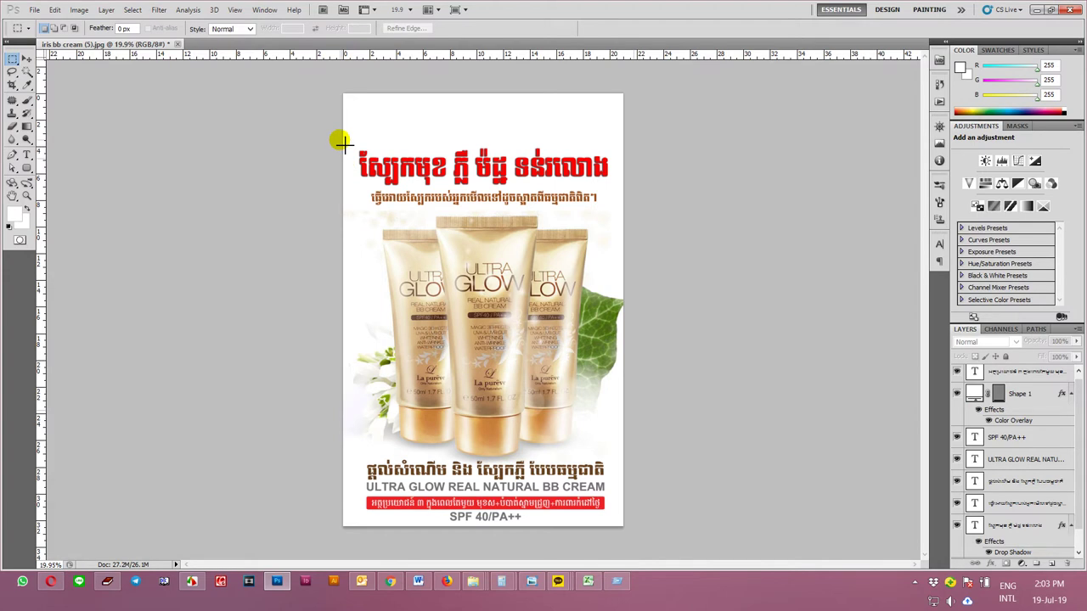
click(79, 9)
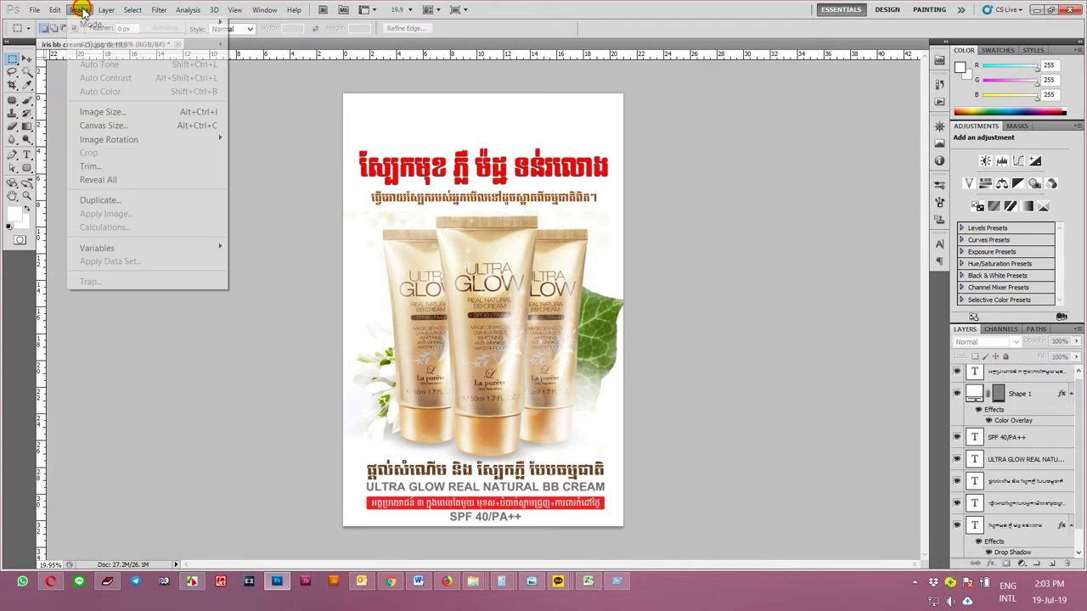
click(104, 126)
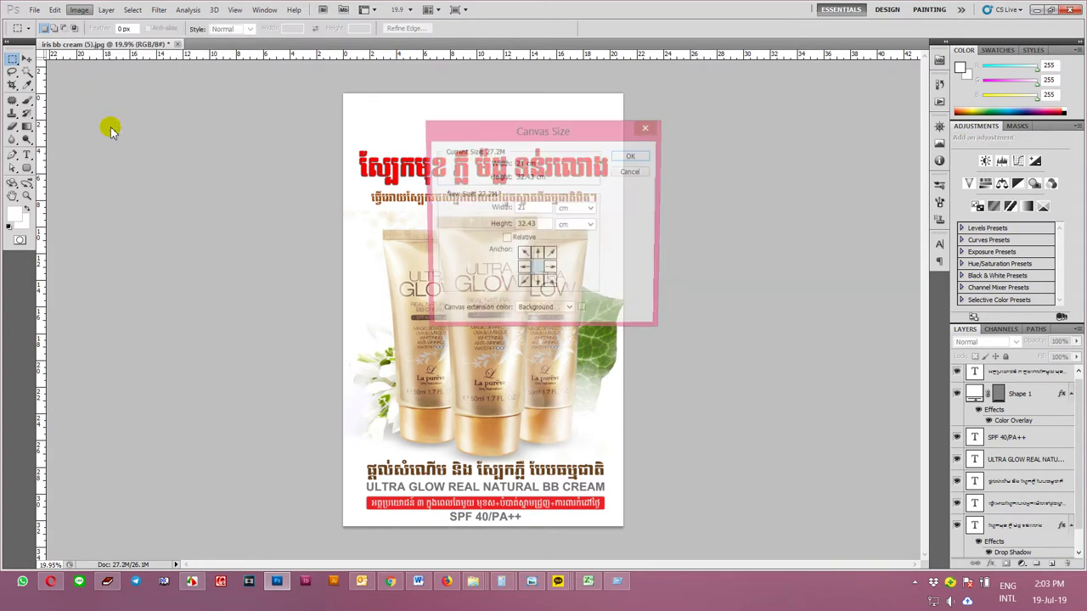
double_click(538, 222)
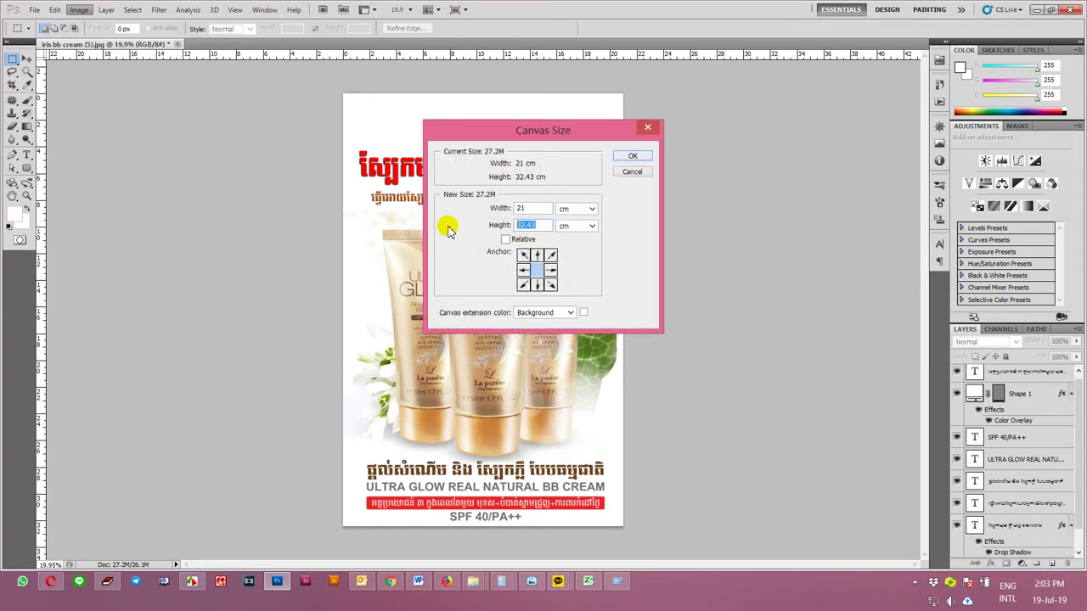
click(537, 284)
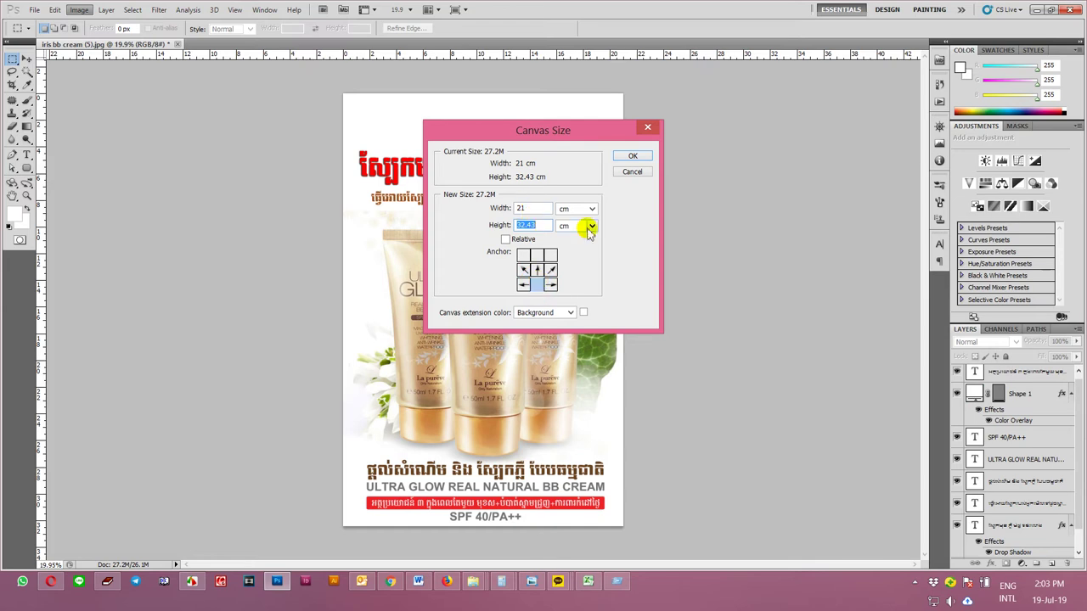
text(29.7)
key(Return)
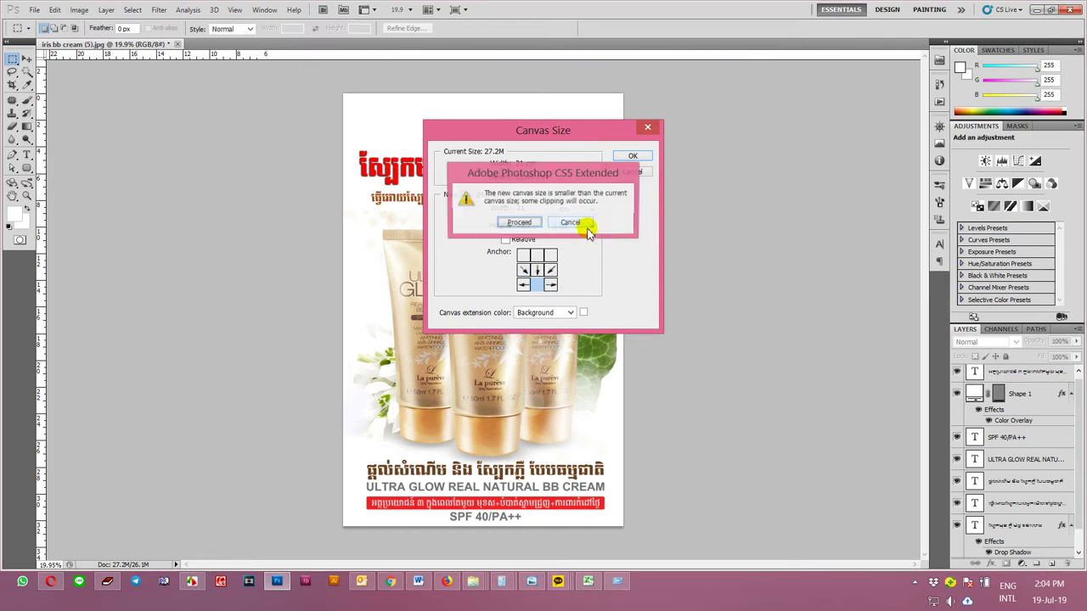
click(538, 226)
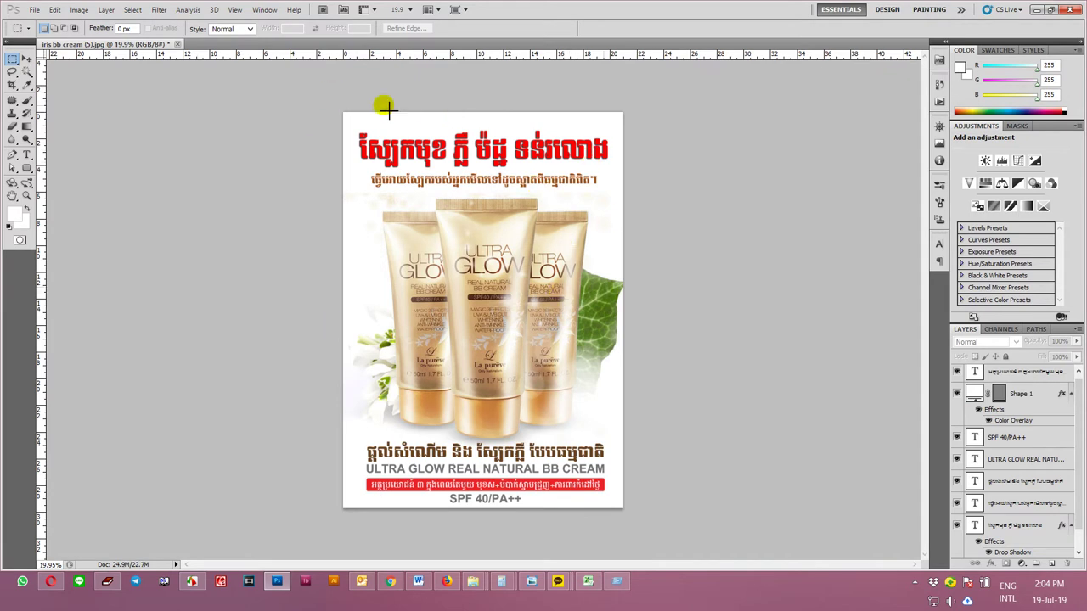
- Fill a header selection on a new layer with orange sampled from the bottle base
key(ctrl+0)
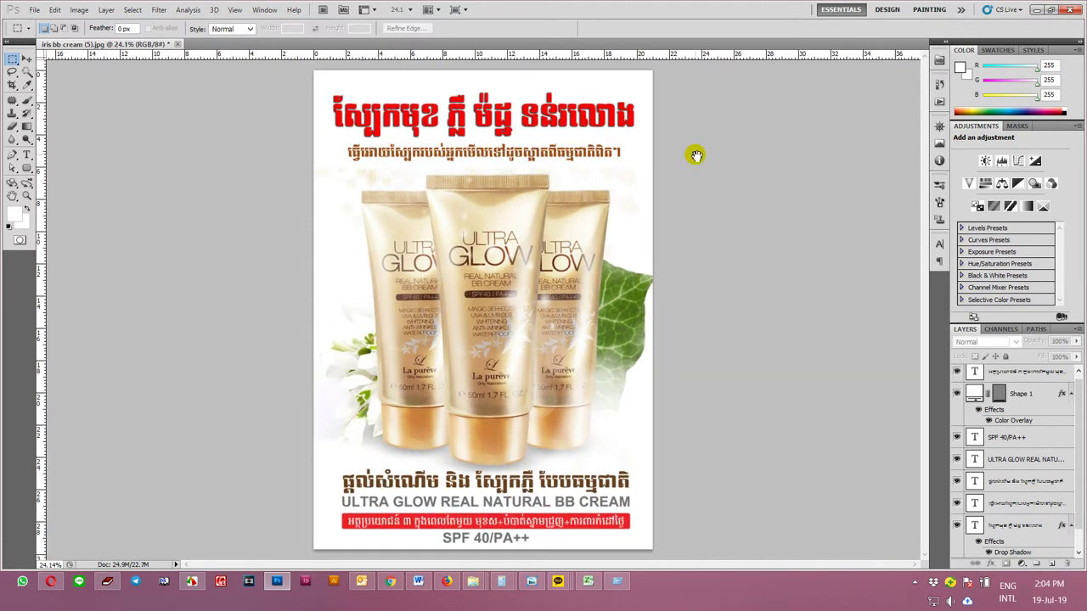
mouse_move(531, 130)
mouse_down()
mouse_move(686, 175)
mouse_move(698, 167)
mouse_up()
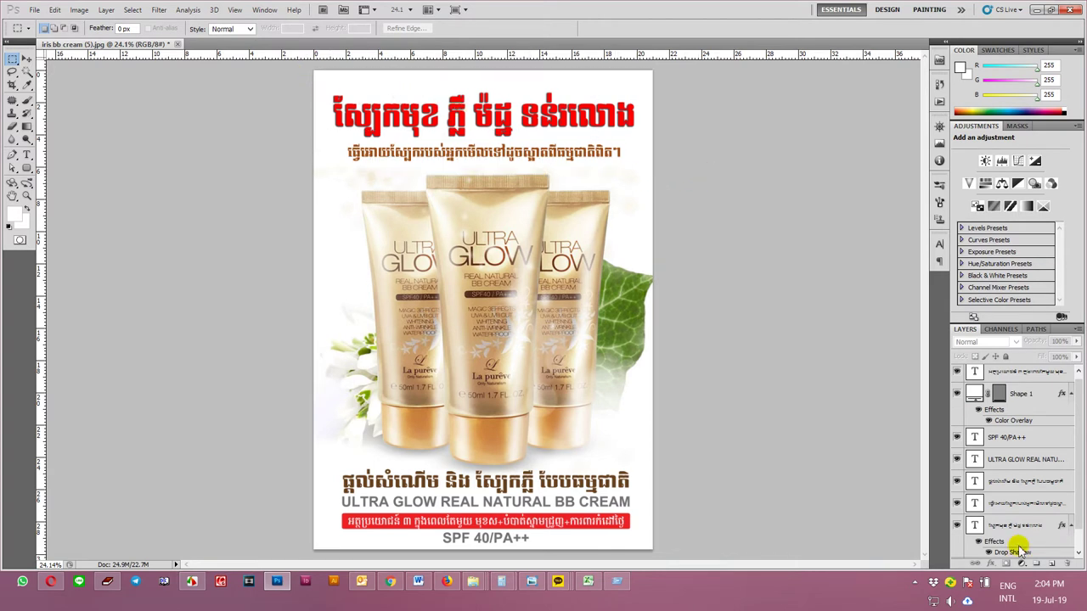
scroll(1078, 488, down, 1)
click(1048, 565)
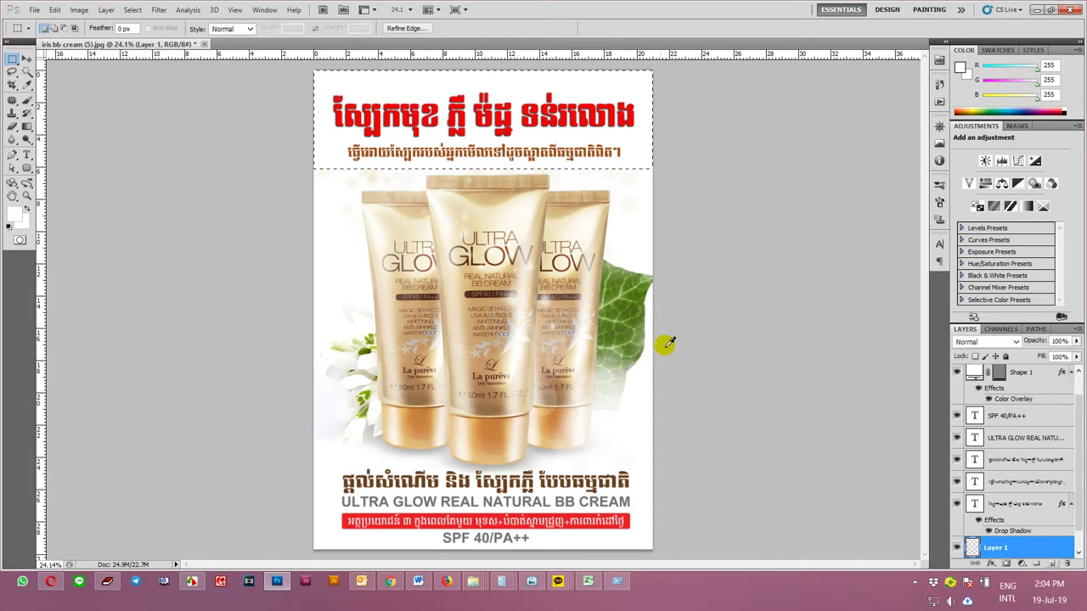
key(i)
click(486, 436)
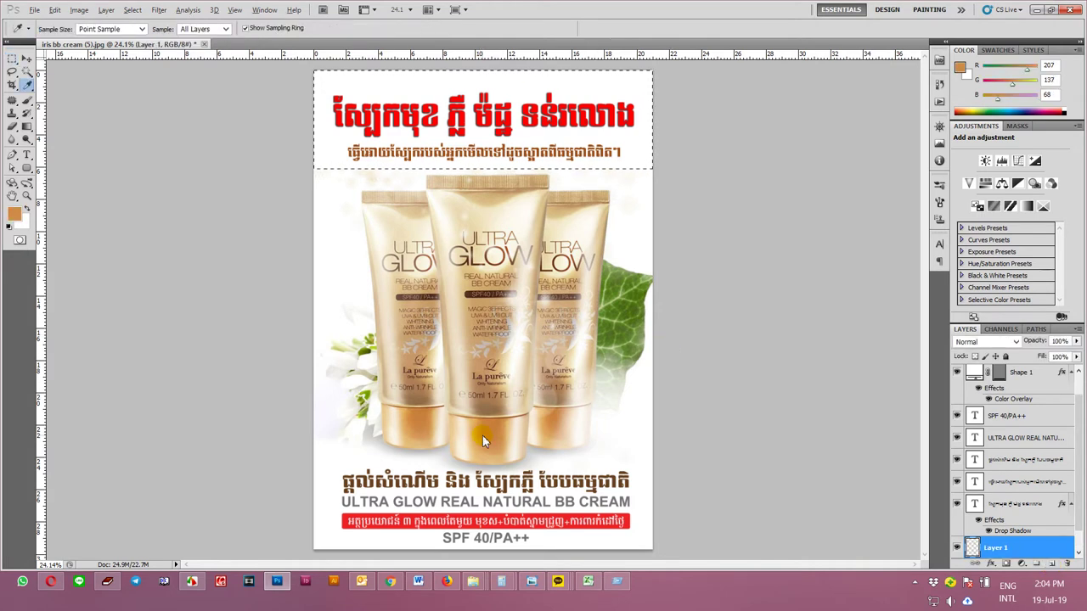
key(alt+BackSpace)
- Mask the orange band with a black-to-white gradient so it fades to white downward
key(v)
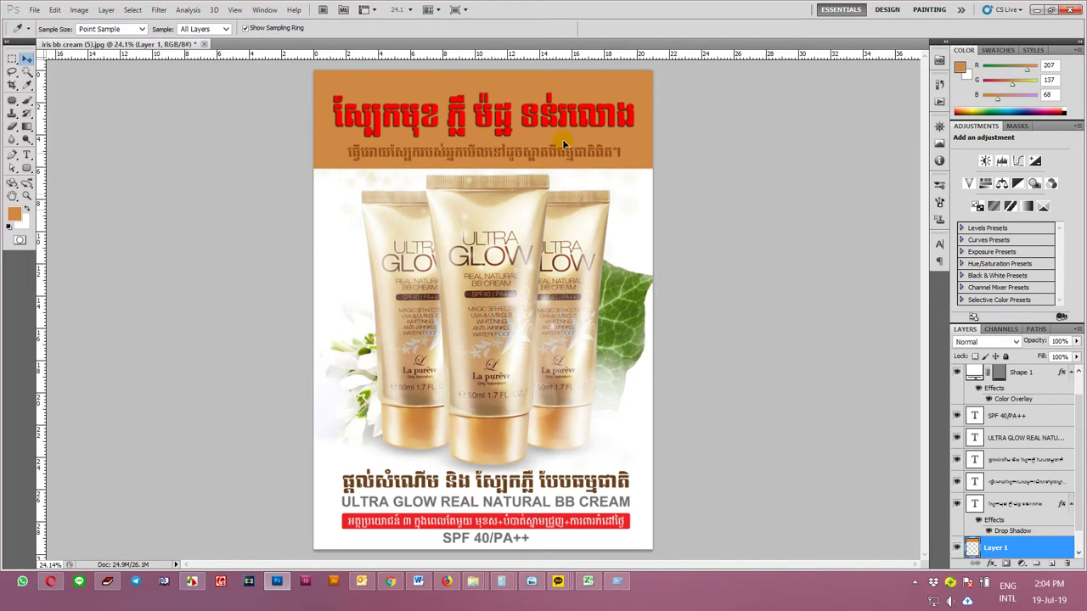
click(1007, 564)
key(g)
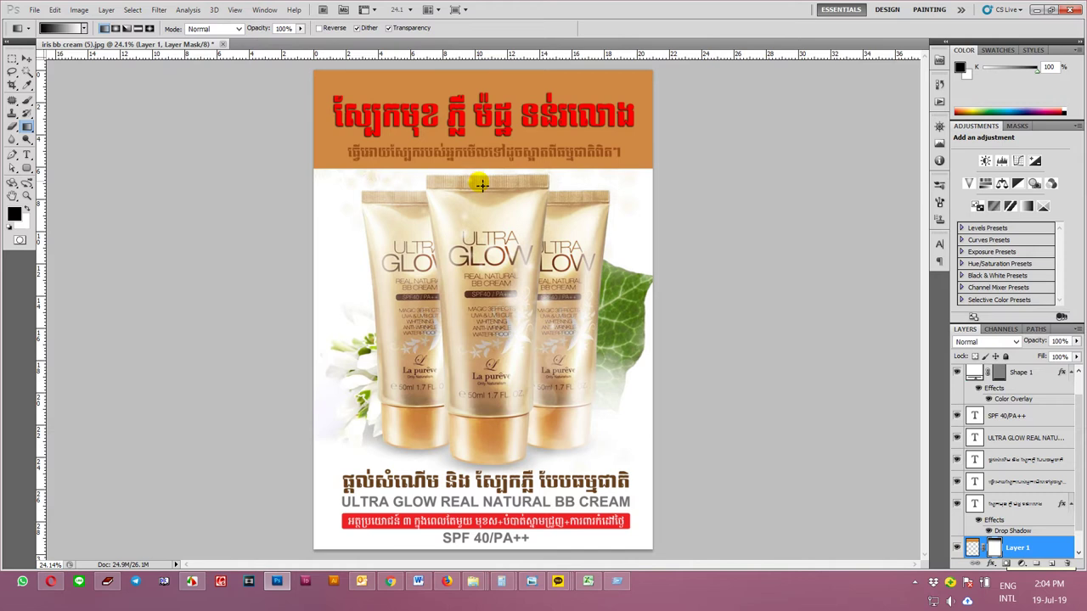
drag(481, 184, 482, 184)
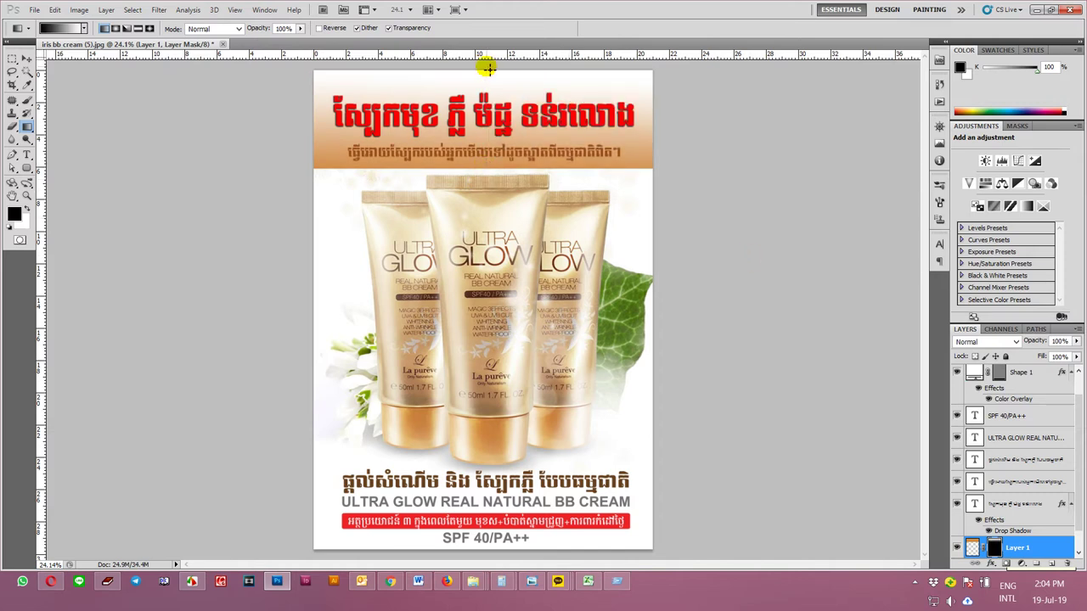
drag(488, 68, 490, 86)
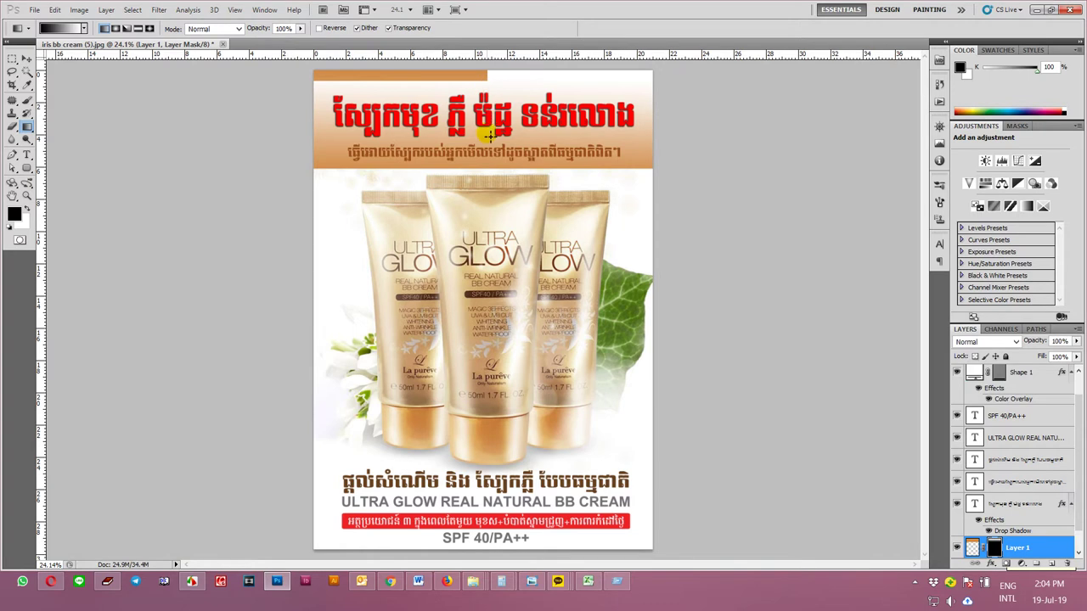
scroll(626, 121, up, 2)
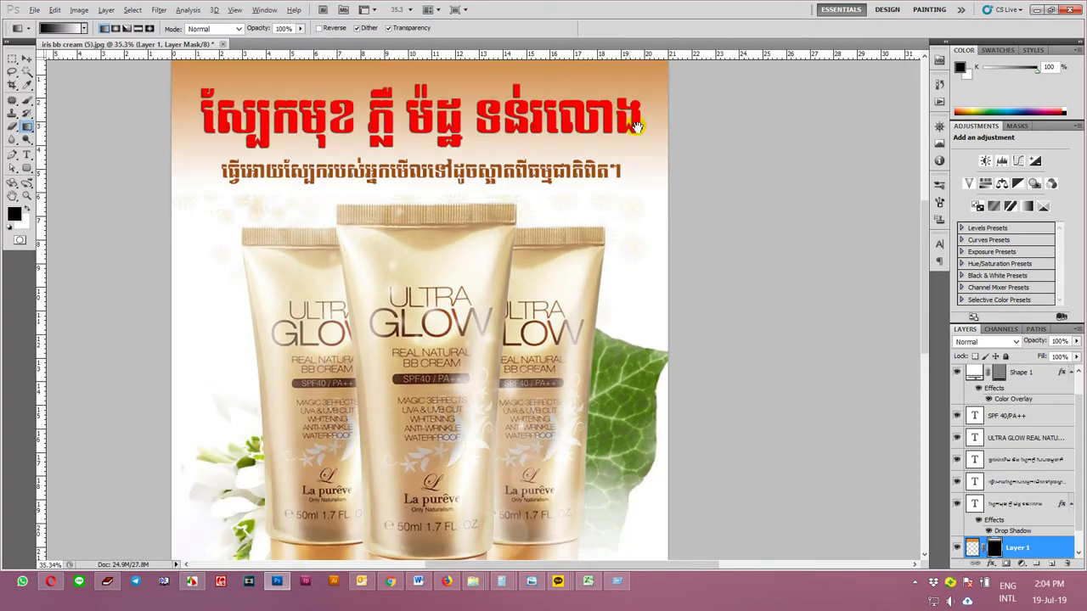
drag(635, 126, 683, 204)
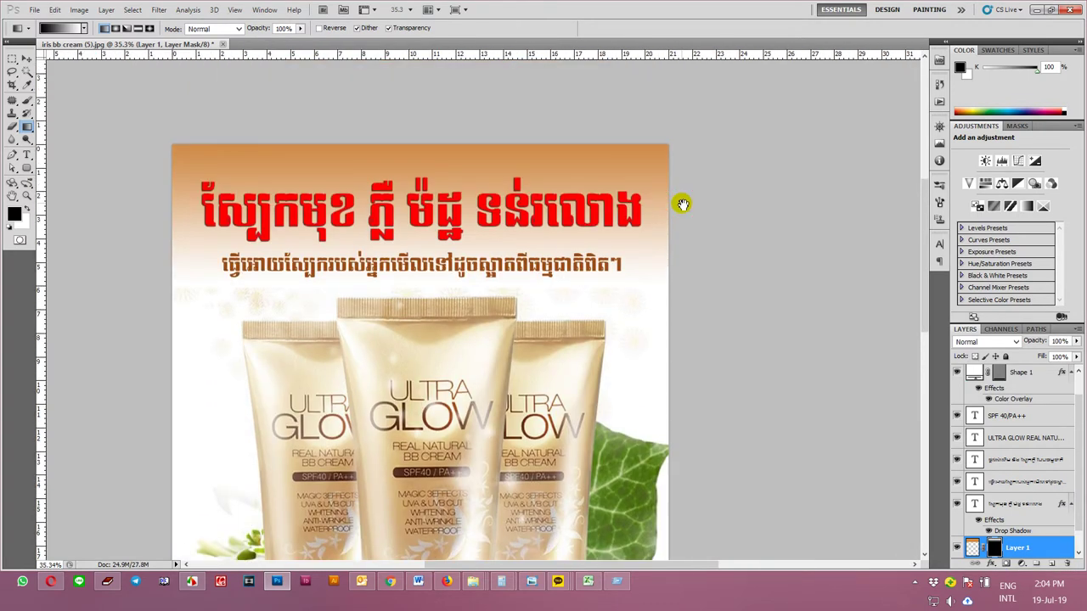
- Add a white 4 px stroke to the red headline's layer style
key(v)
click(506, 210)
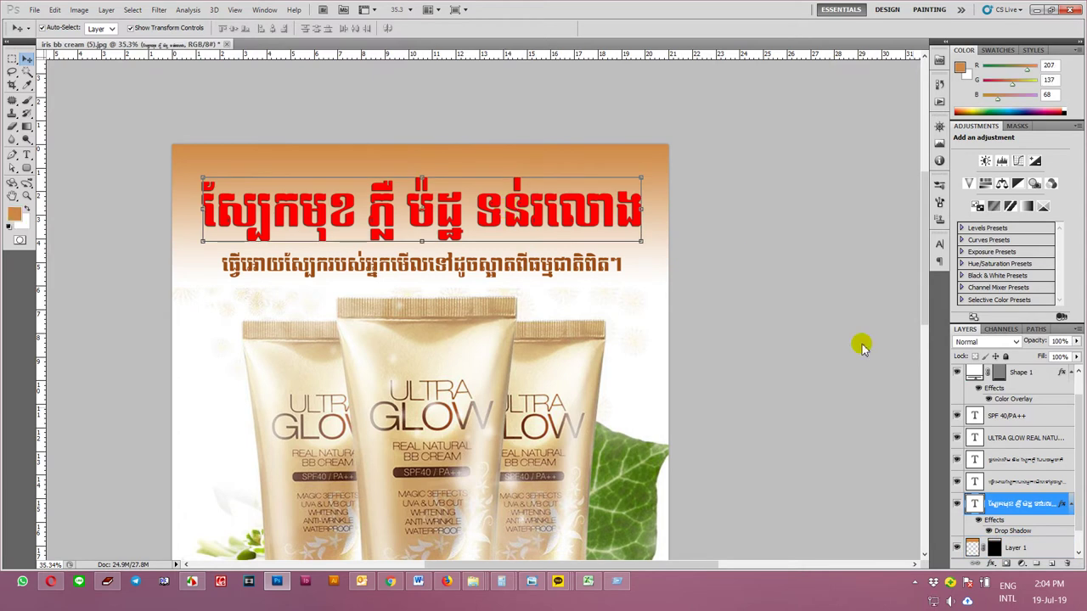
double_click(1062, 504)
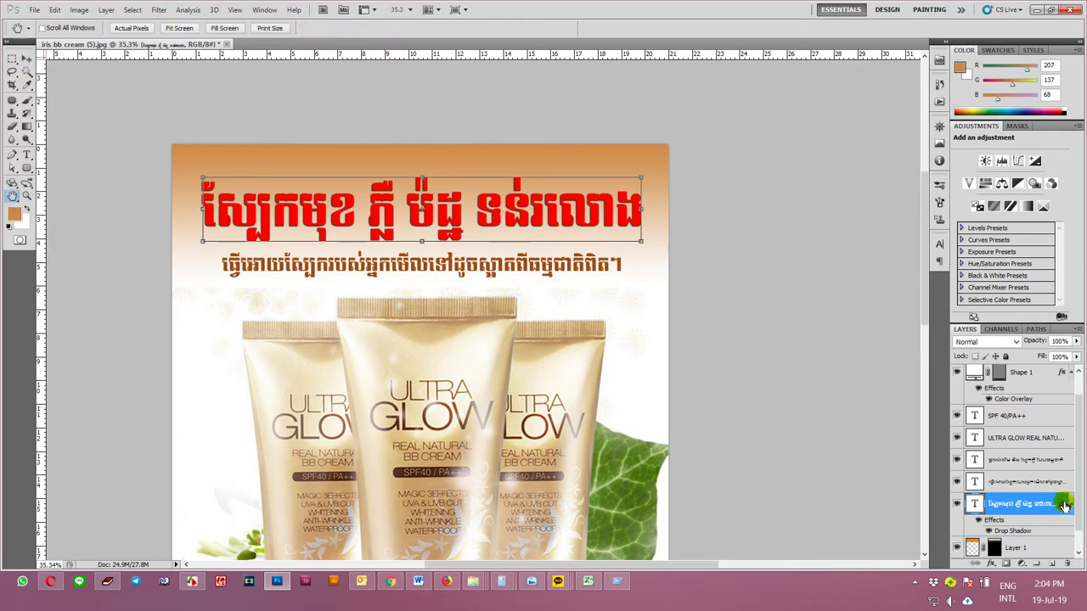
click(748, 379)
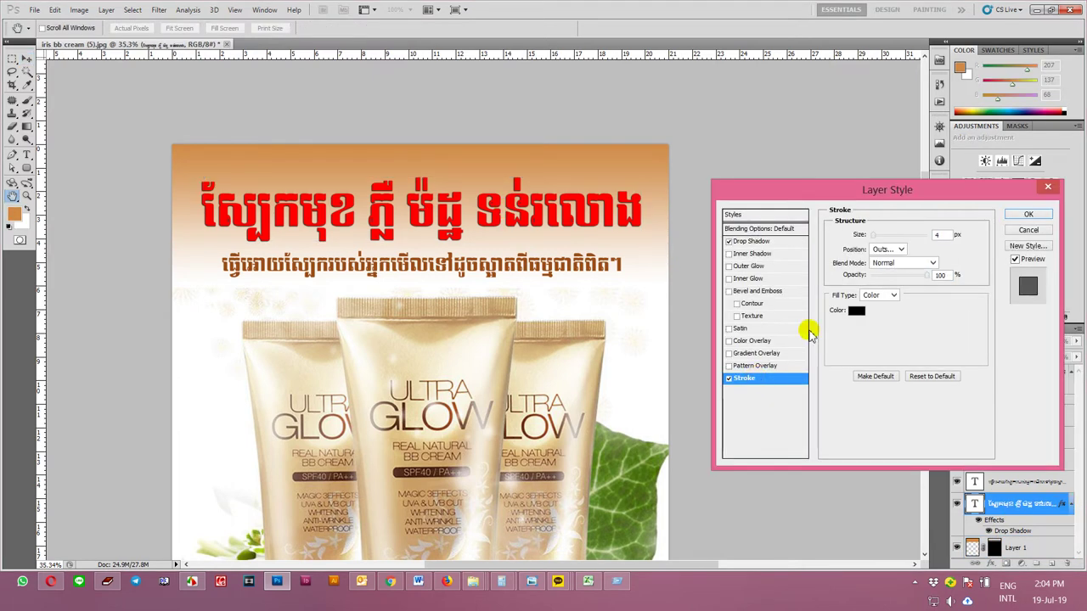
click(856, 309)
drag(820, 382, 639, 321)
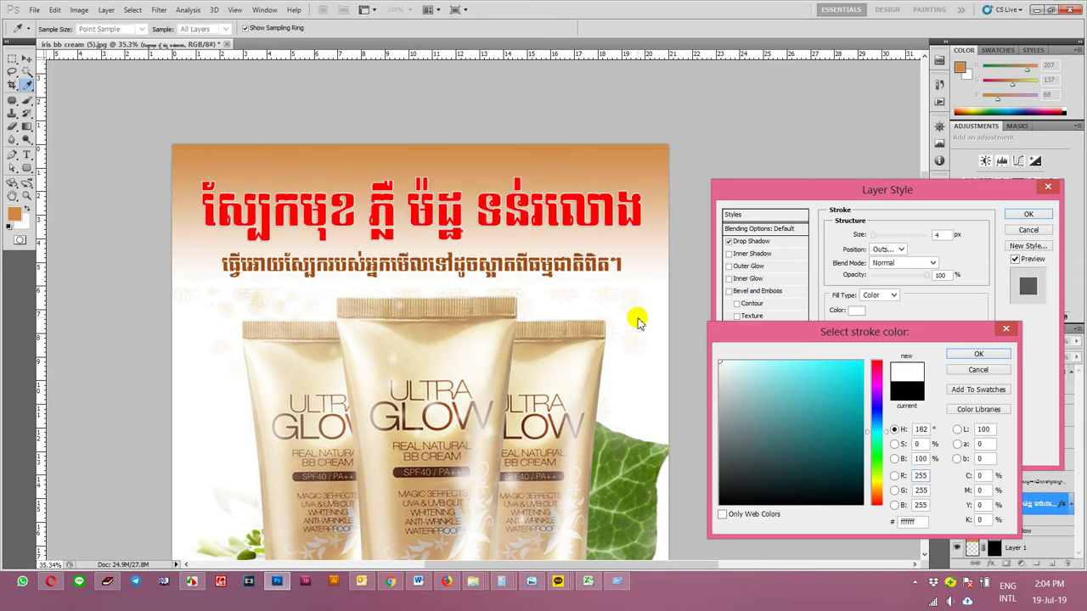
key(Return)
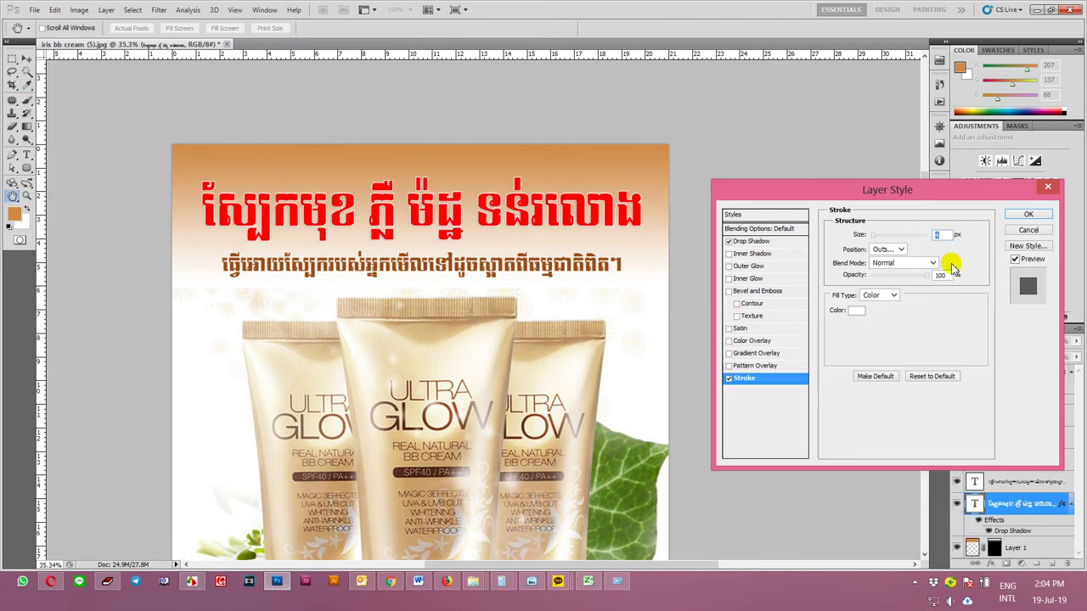
- Lengthen the headline drop shadow to 25 px at 83° and apply the style
scroll(937, 228, up, 9)
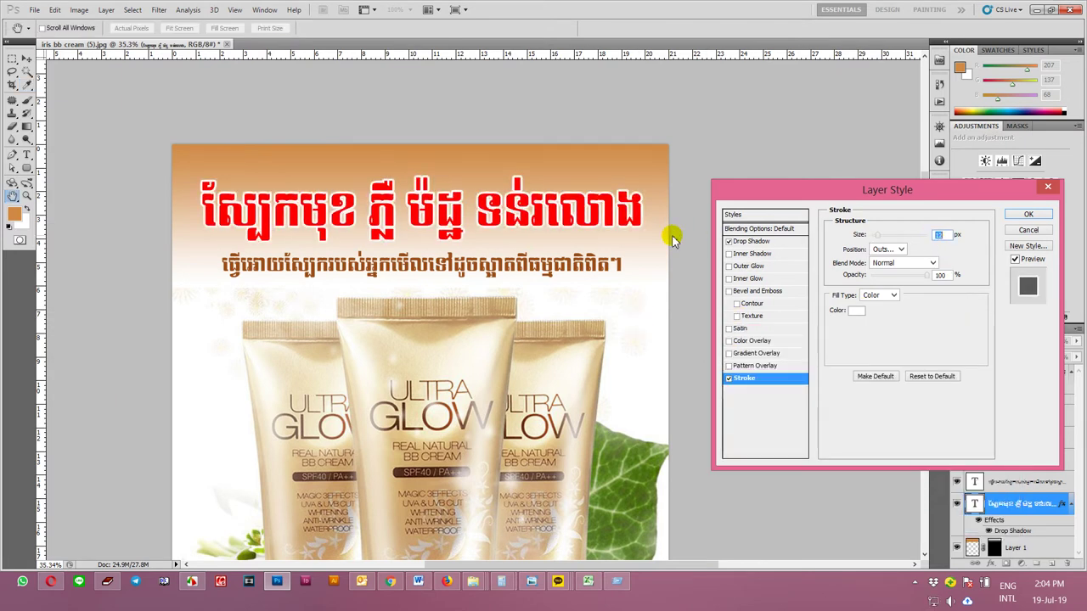
click(768, 242)
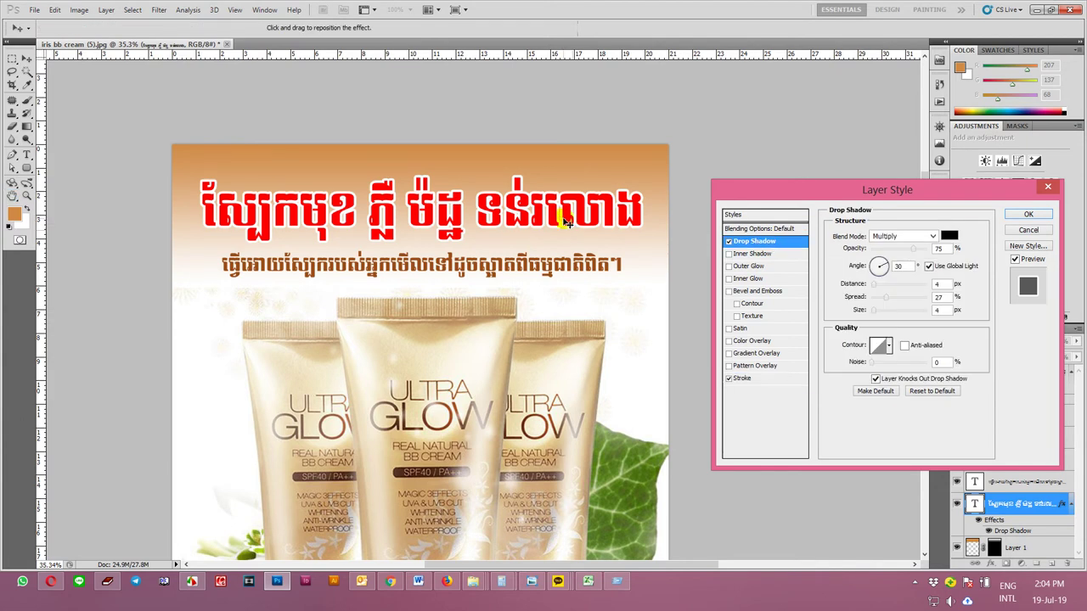
drag(565, 219, 564, 226)
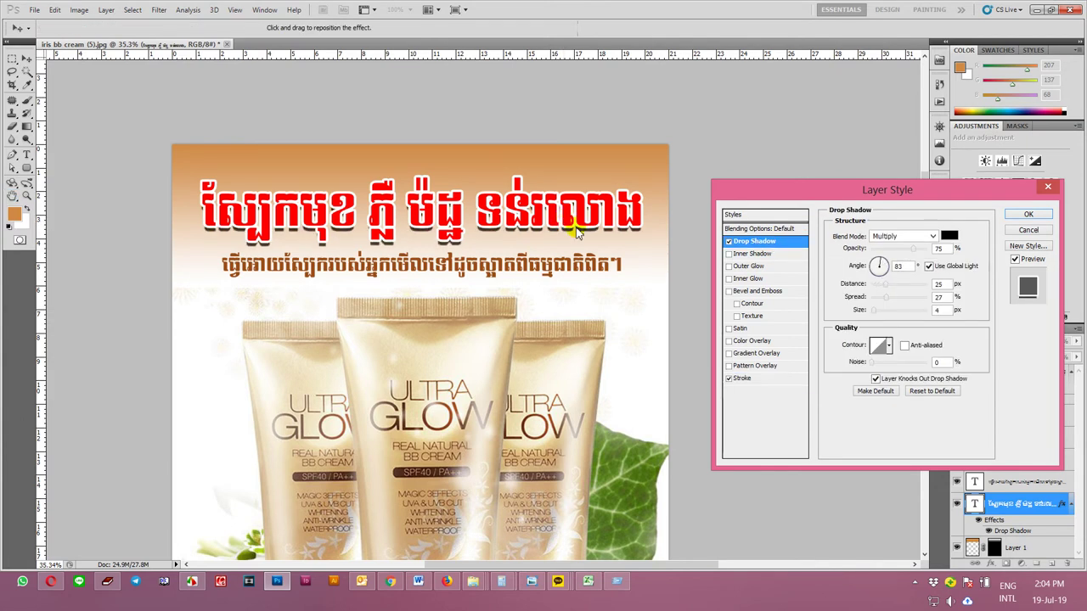
click(1028, 214)
scroll(773, 263, down, 2)
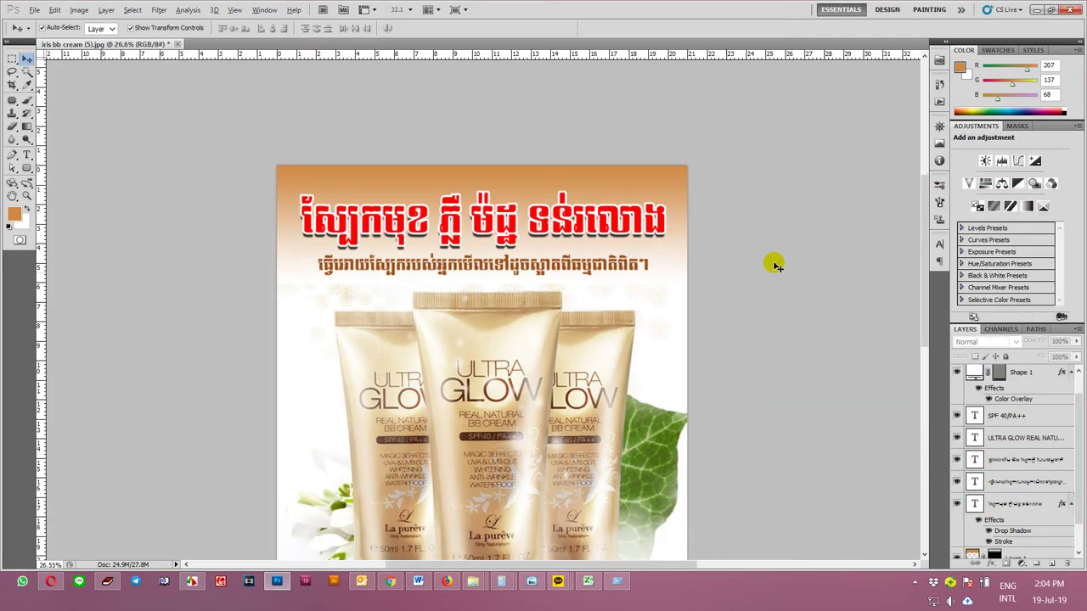
scroll(773, 263, down, 2)
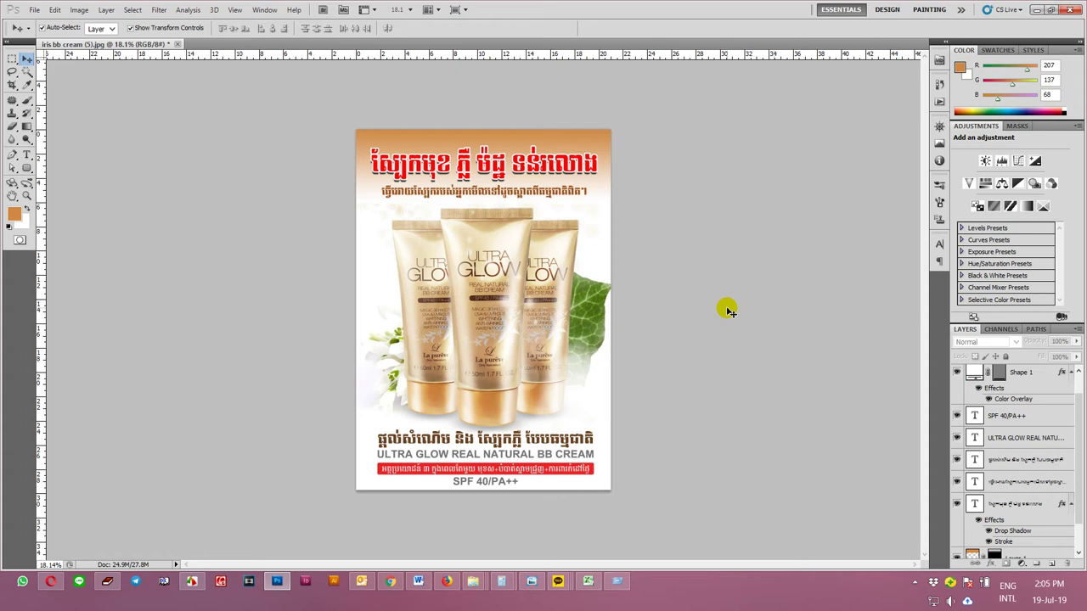
mouse_move(586, 134)
mouse_down()
mouse_move(590, 406)
mouse_move(619, 413)
mouse_move(432, 497)
mouse_move(351, 451)
mouse_move(342, 489)
mouse_up()
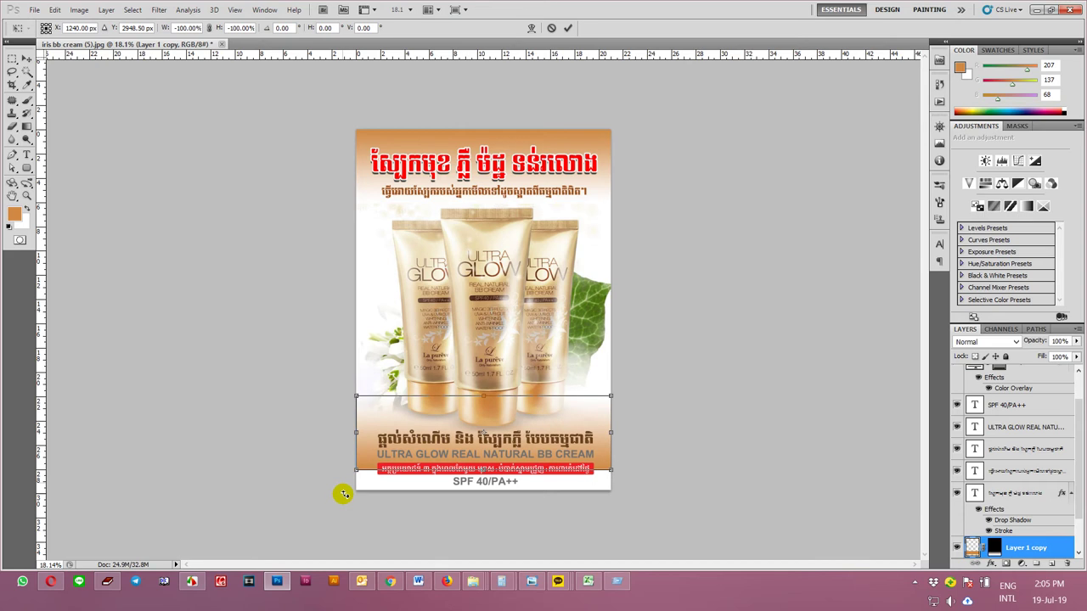
key(Return)
drag(600, 425, 603, 484)
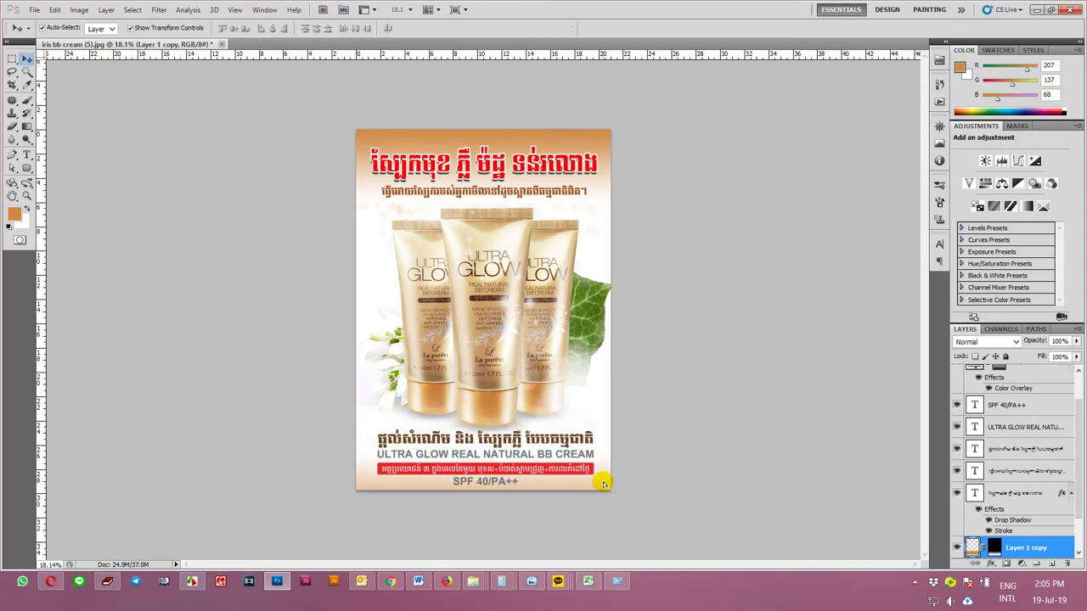
click(660, 467)
scroll(660, 467, up, 3)
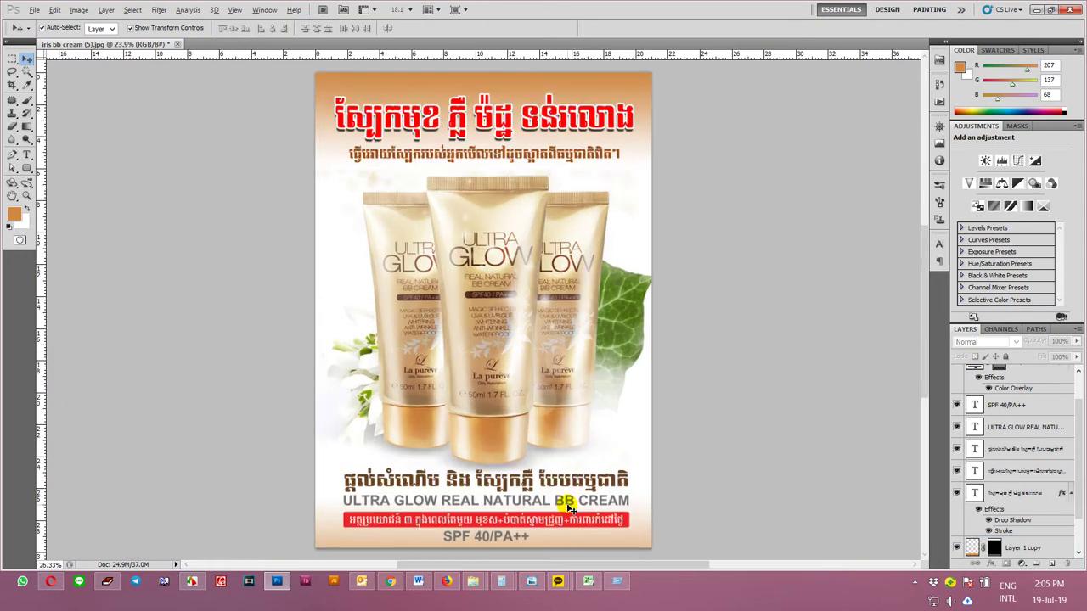
scroll(676, 510, down, 3)
click(658, 461)
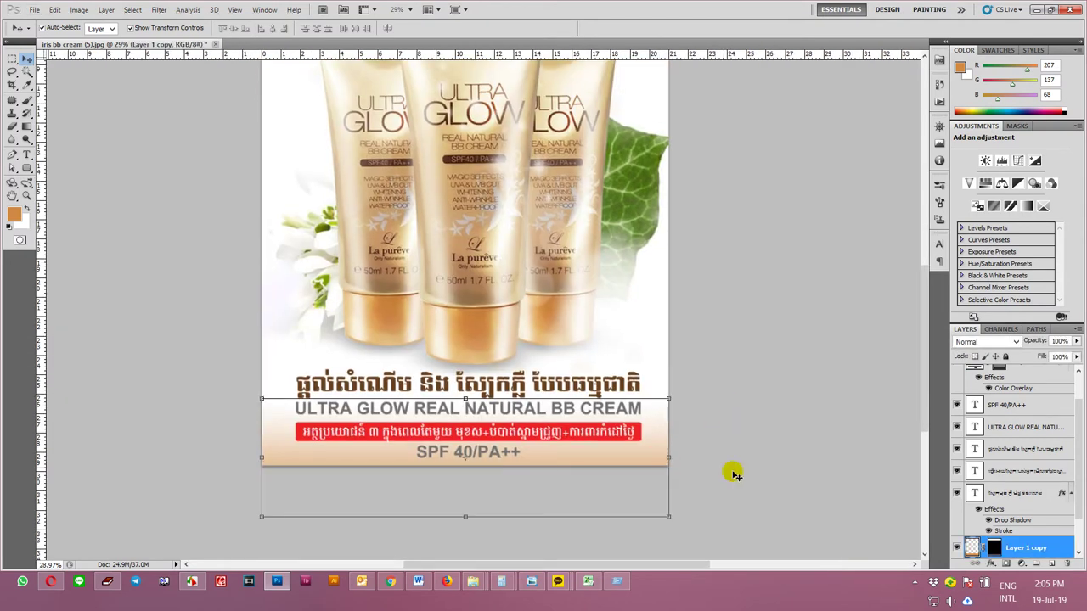
click(776, 479)
scroll(611, 486, up, 2)
scroll(613, 486, up, 1)
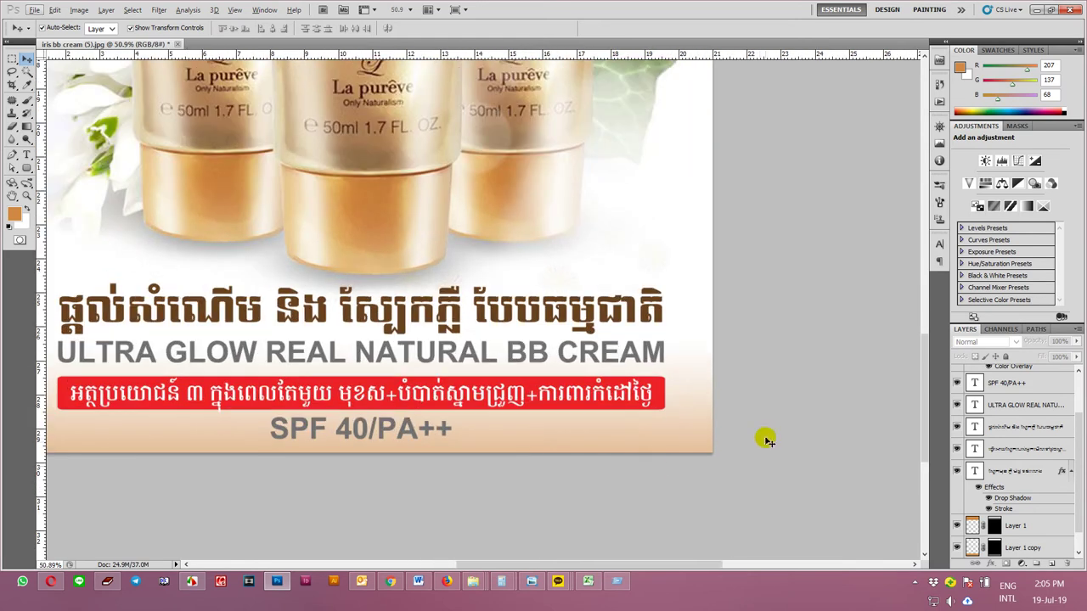
drag(765, 438, 858, 439)
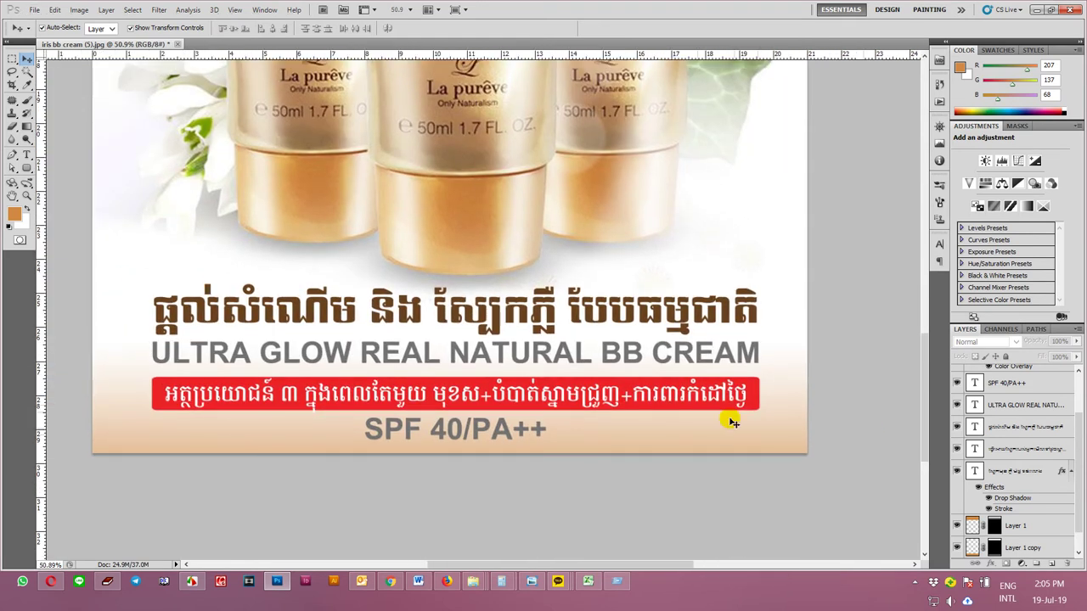
click(648, 400)
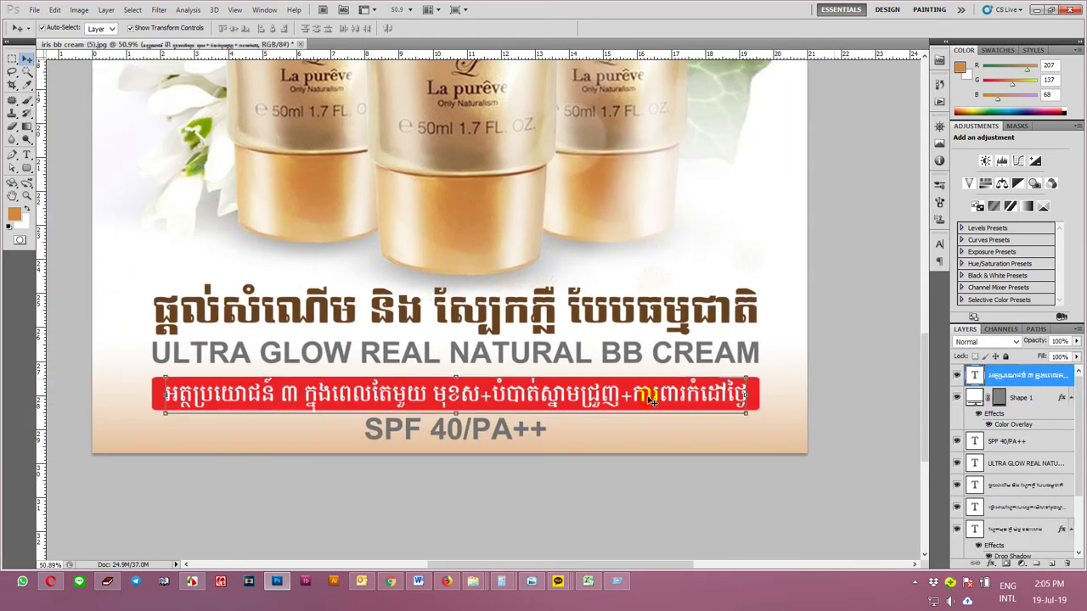
click(835, 383)
click(731, 398)
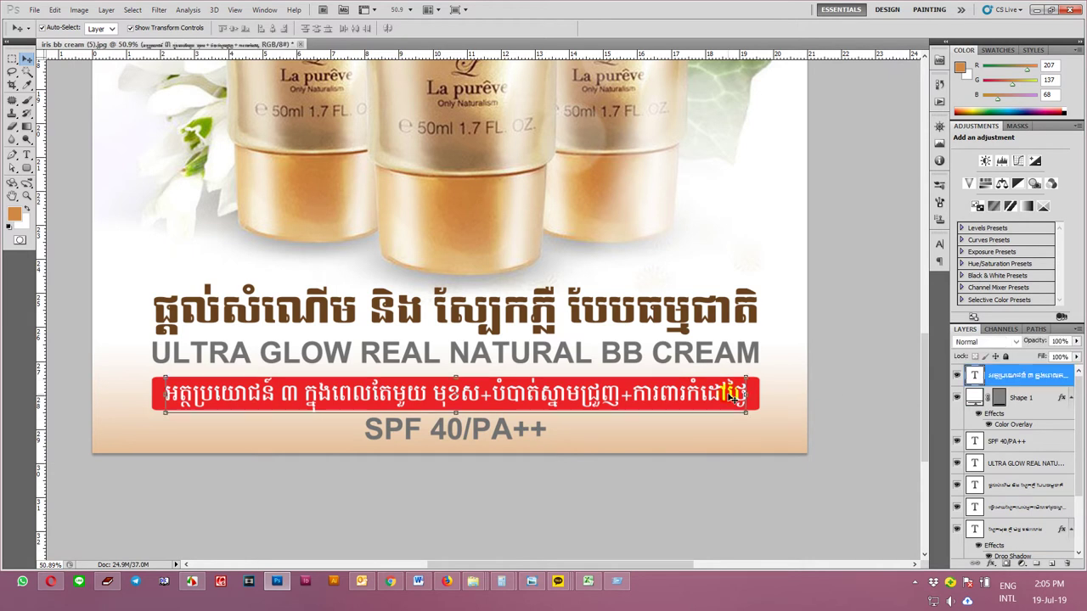
click(836, 362)
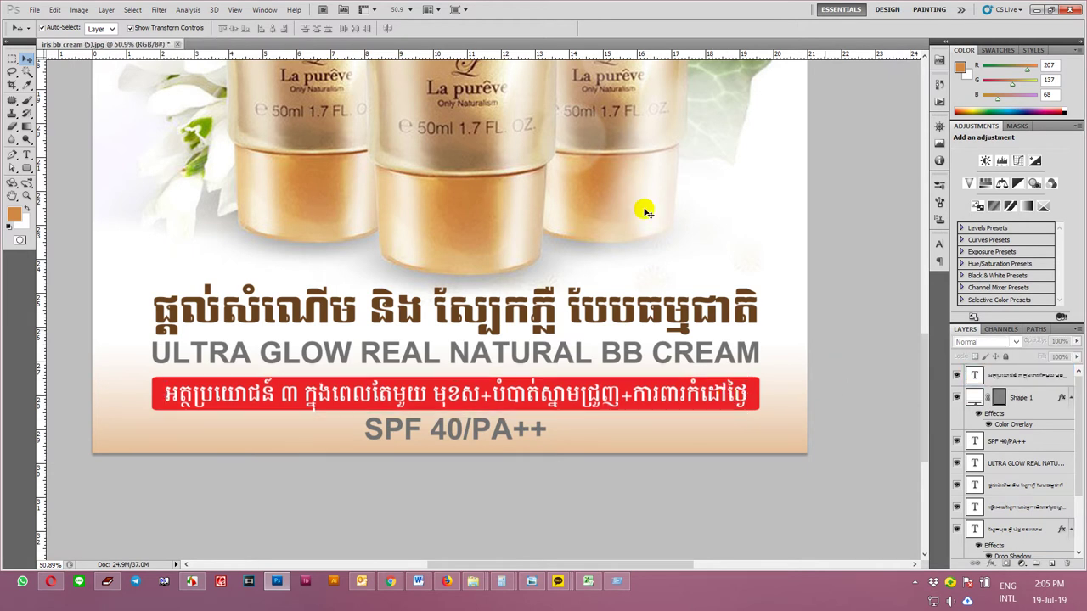
- Open Save for Web & Devices past the size warning and choose JPEG Maximum quality
click(36, 10)
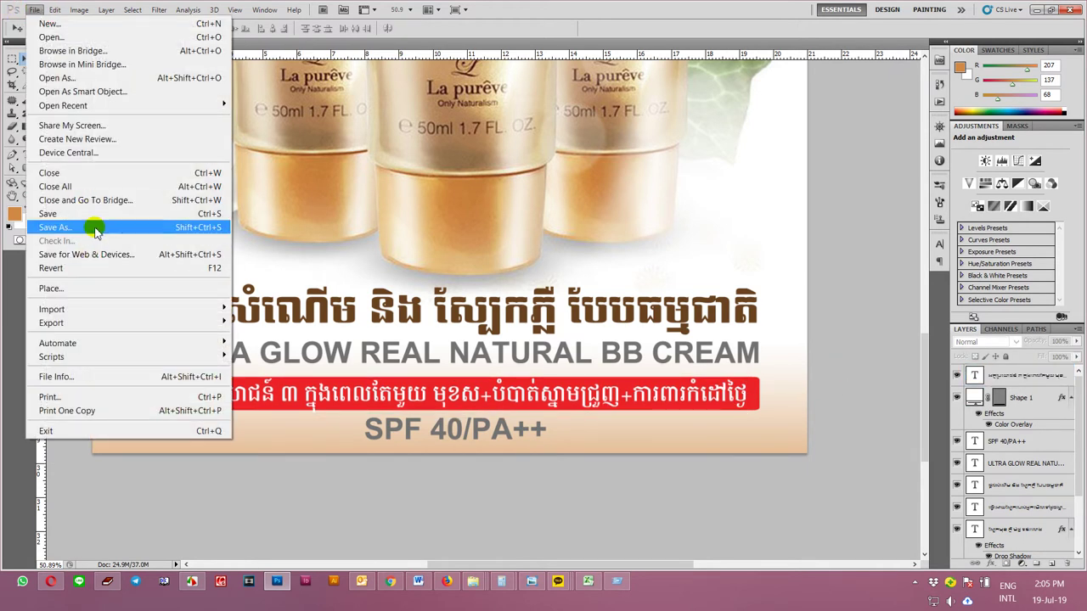
click(96, 254)
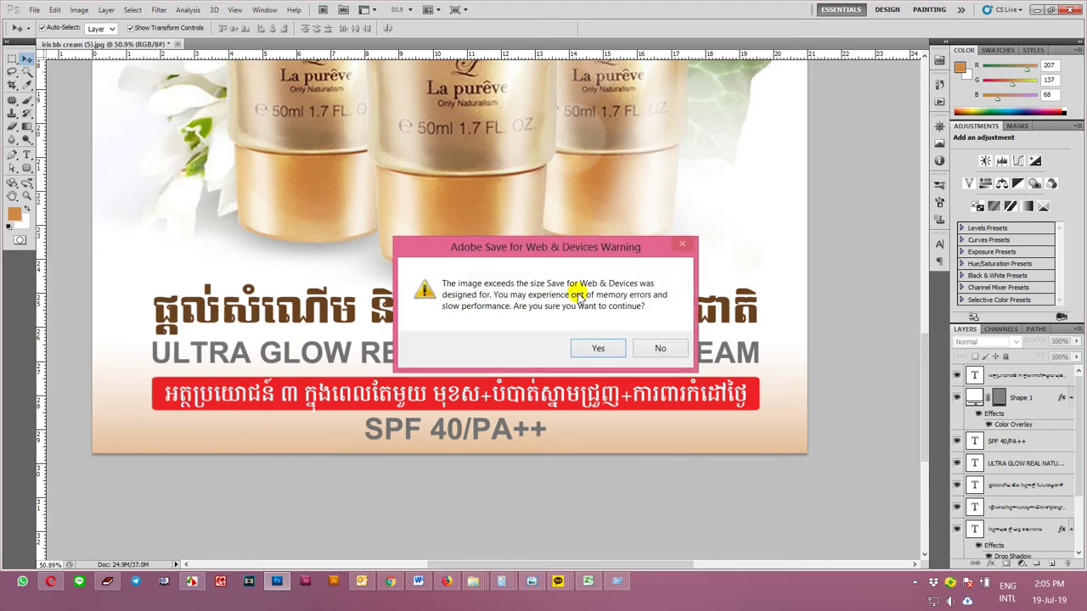
click(629, 350)
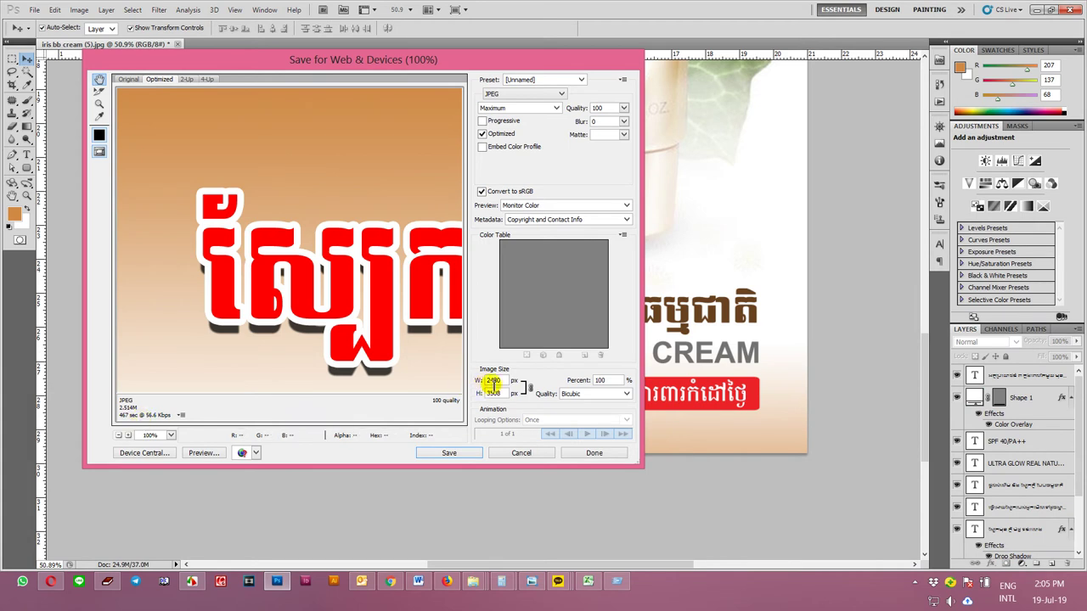
scroll(306, 255, down, 3)
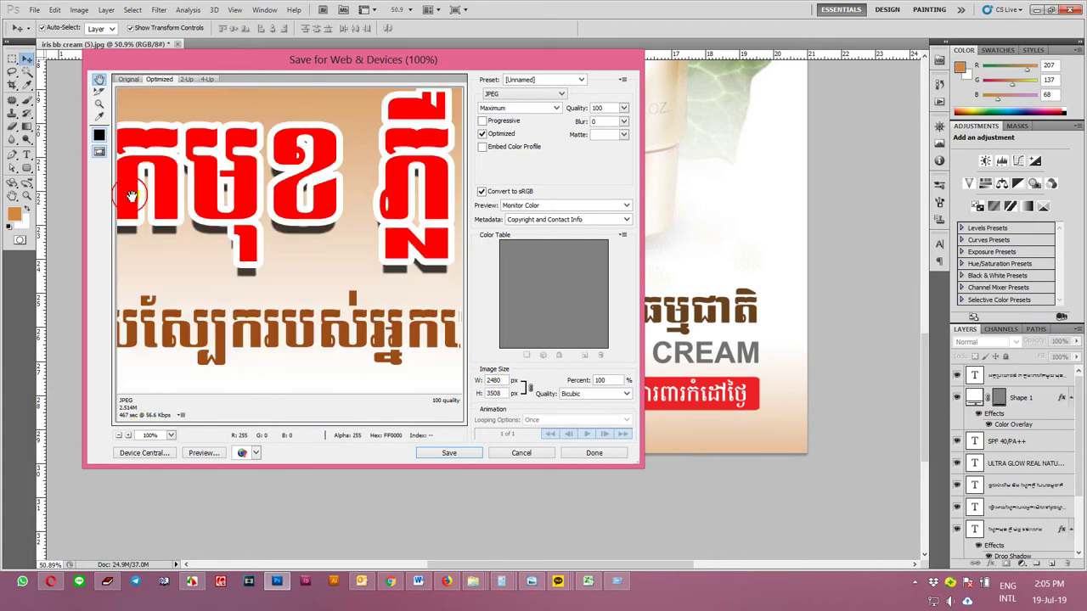
scroll(286, 178, down, 3)
scroll(297, 194, down, 3)
scroll(297, 193, down, 3)
scroll(337, 165, down, 3)
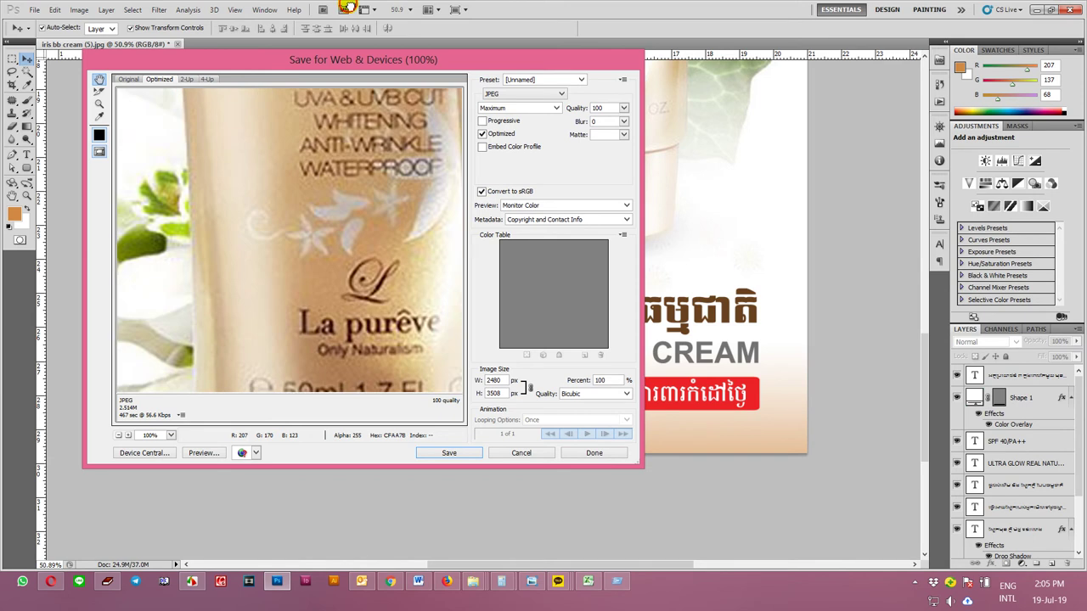
scroll(340, 153, down, 3)
scroll(345, 141, down, 2)
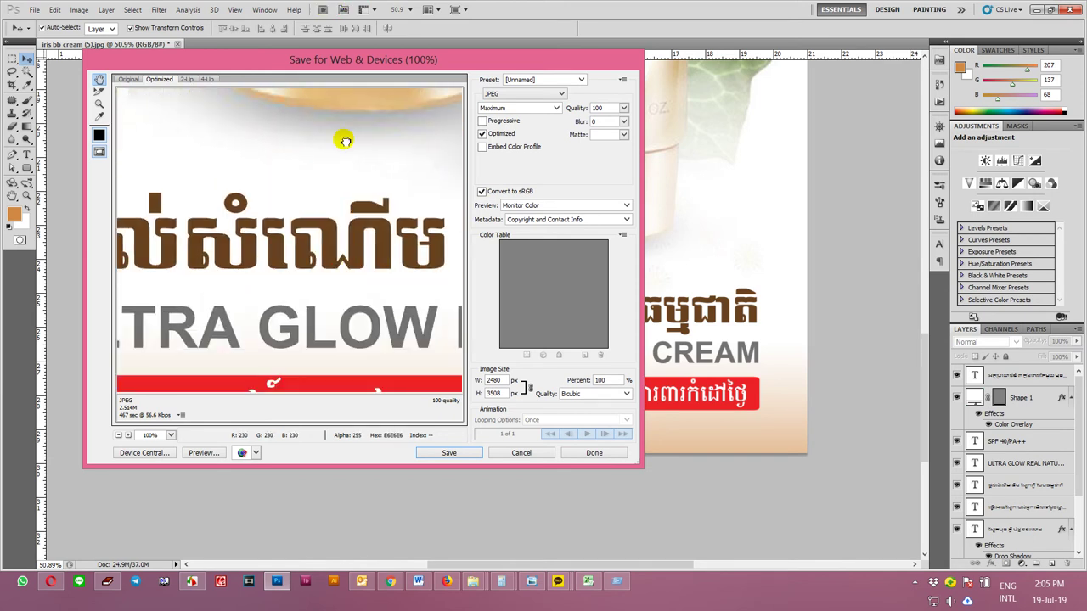
- Save the JPEG as Brochure in the iris bb cream folder
click(476, 452)
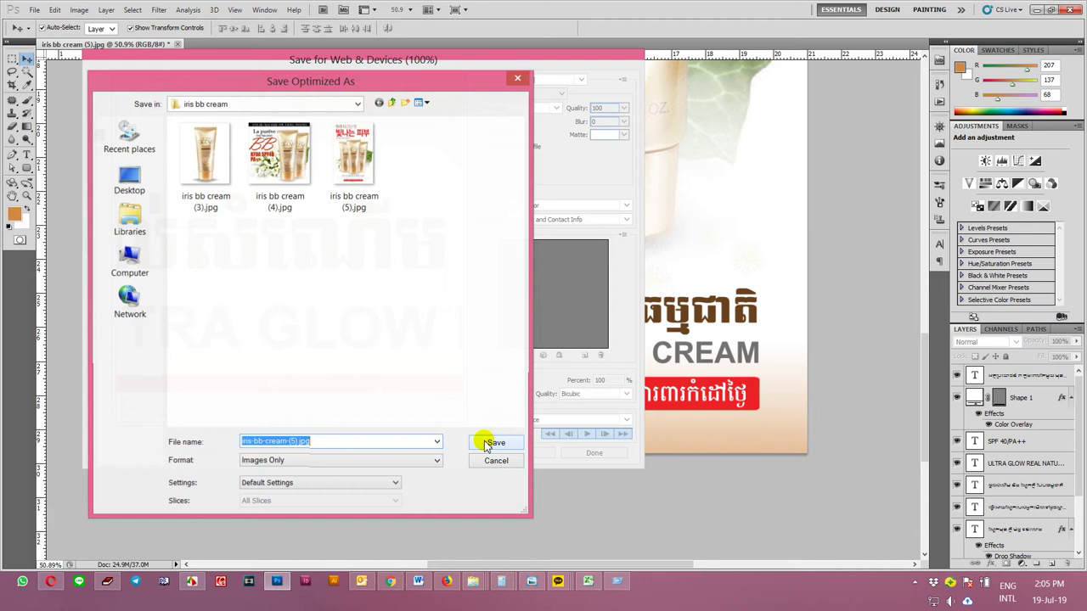
text(Bi)
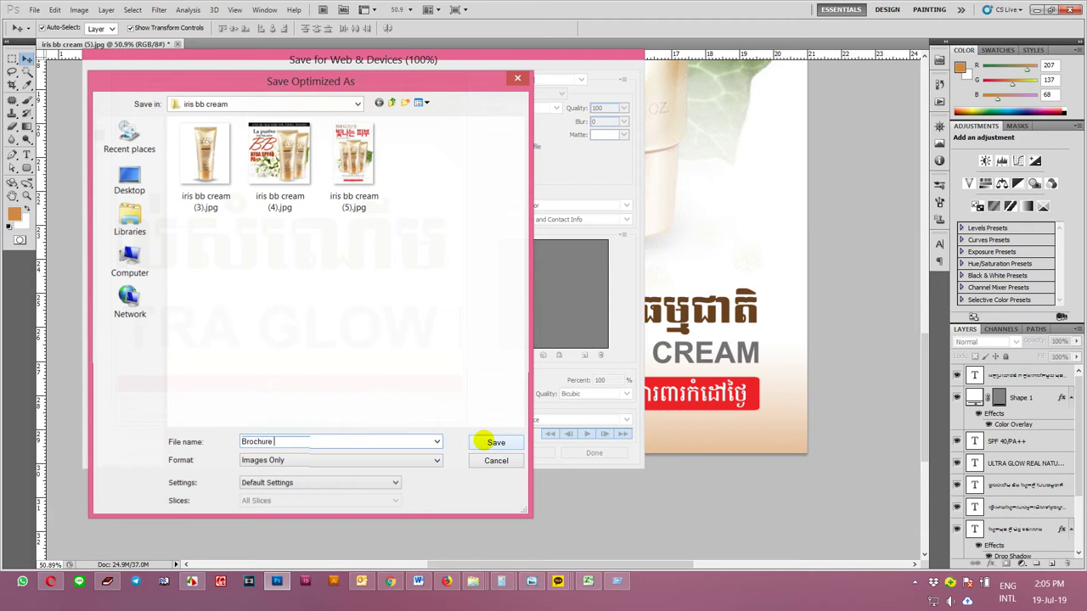
click(490, 440)
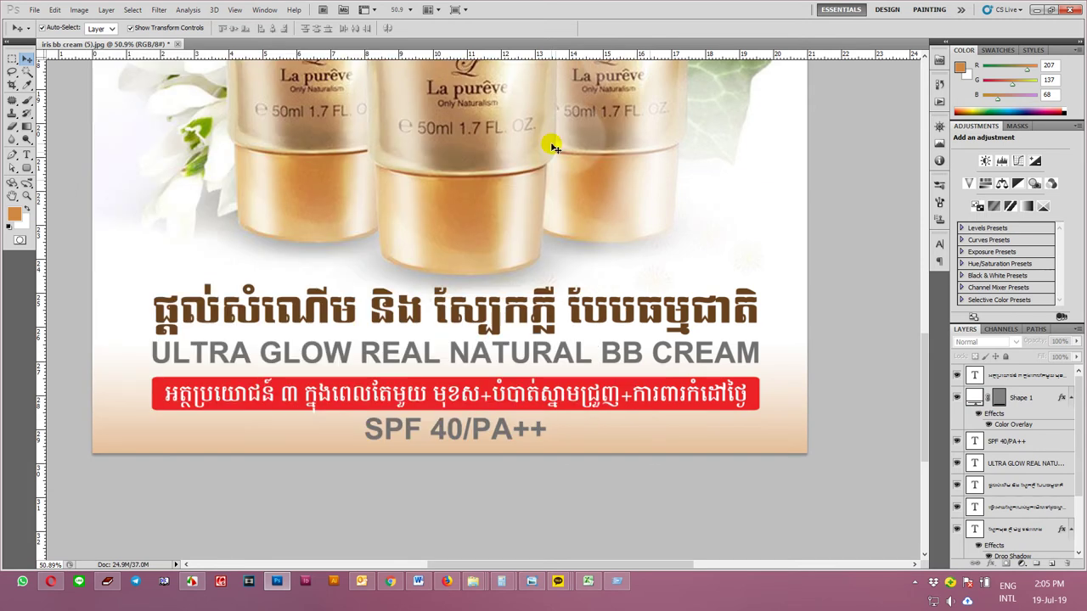
- Apply Unsharp Mask to the Background layer: amount 168%, radius 7.9 px, threshold 35
scroll(552, 145, up, 1)
scroll(637, 255, up, 1)
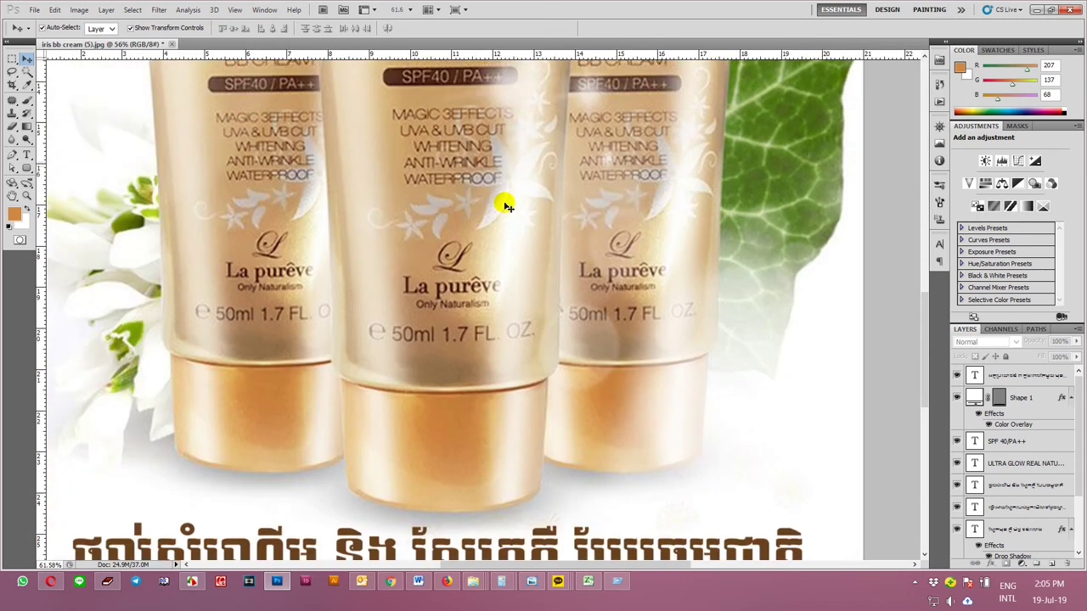
drag(1077, 432, 1070, 525)
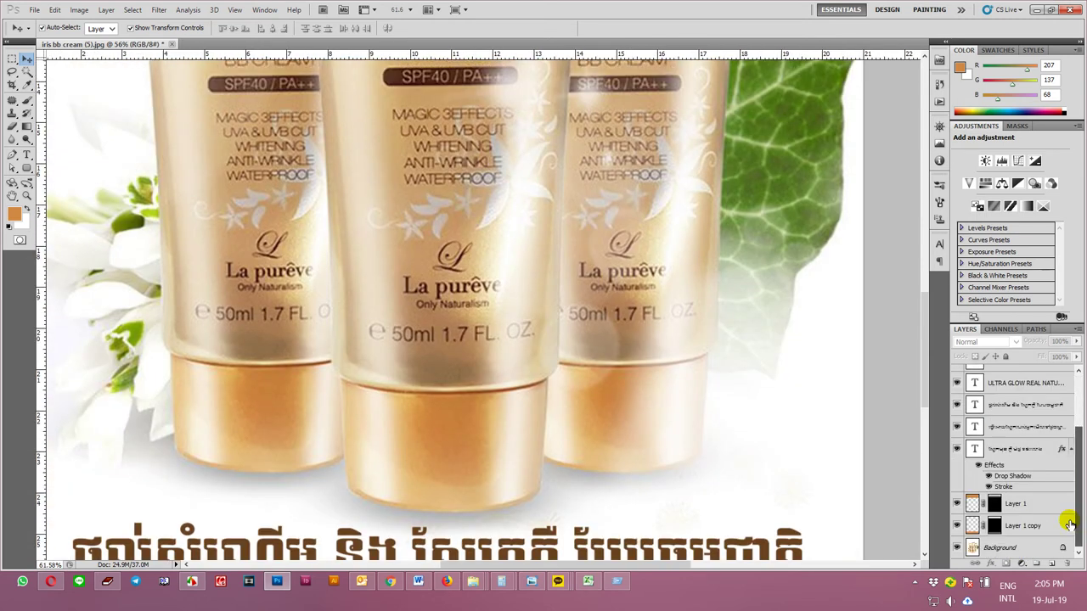
click(1000, 548)
click(158, 9)
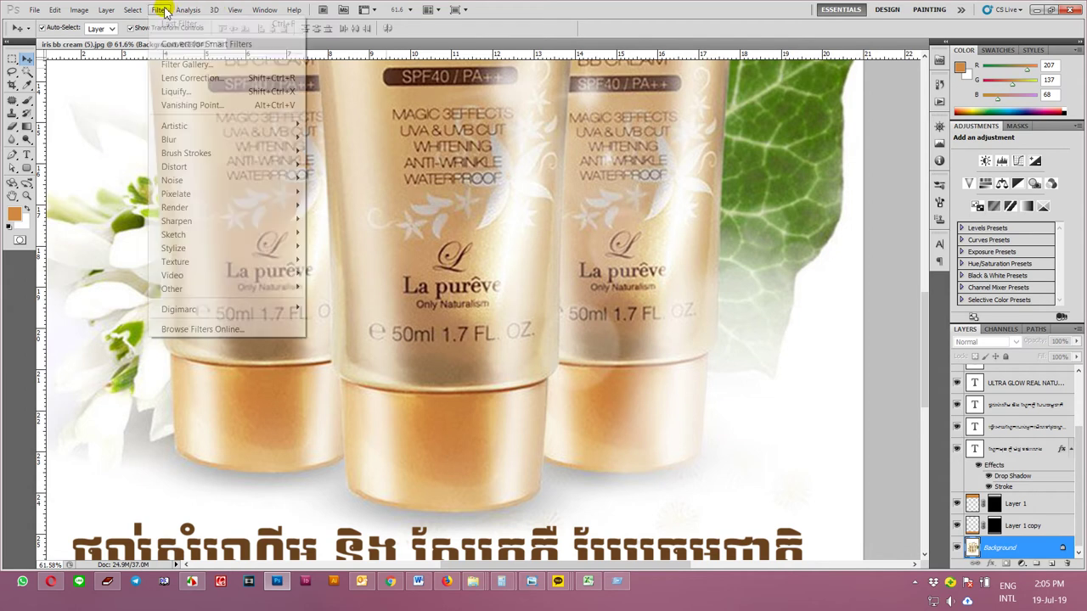
mouse_move(186, 153)
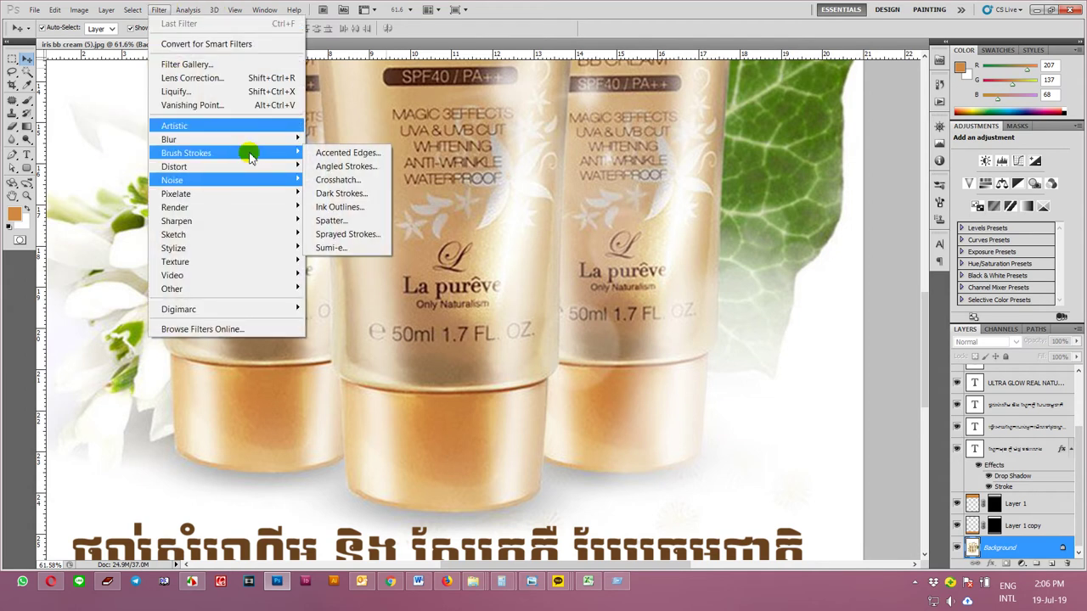
mouse_move(177, 221)
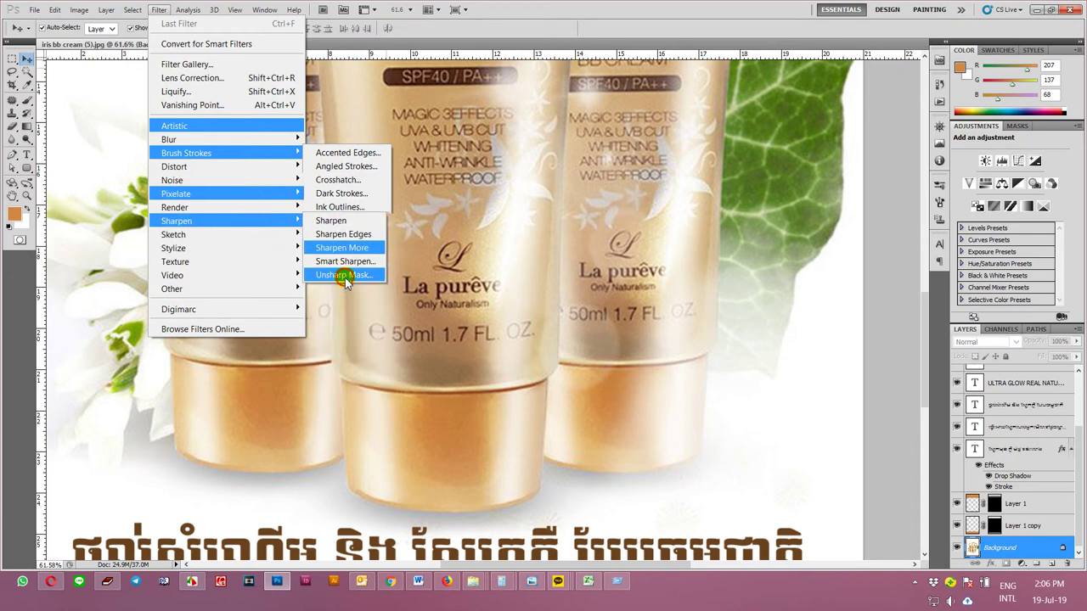
click(345, 276)
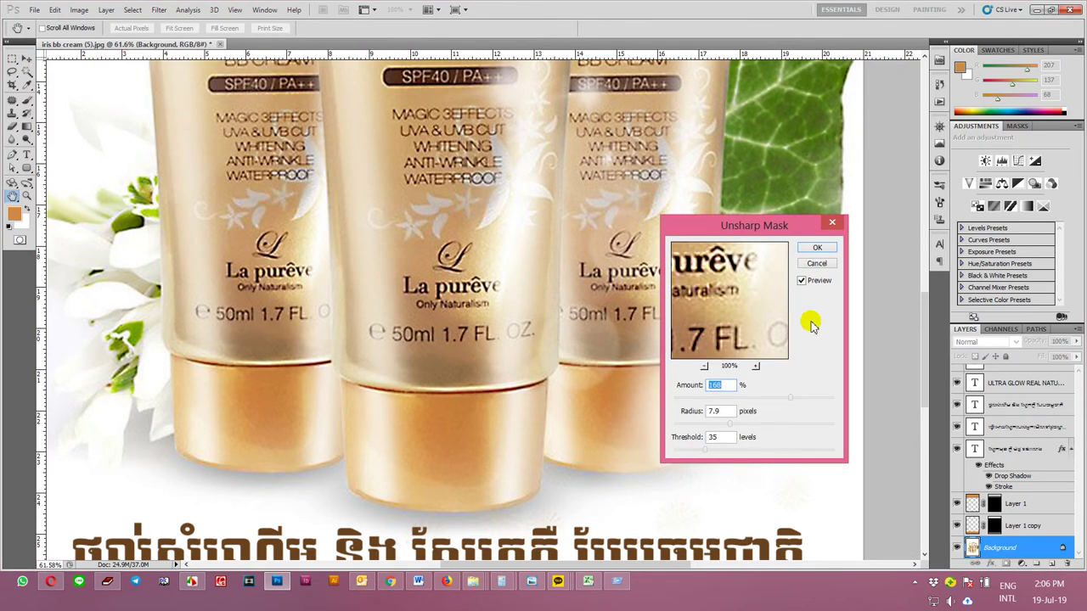
click(802, 281)
click(802, 281)
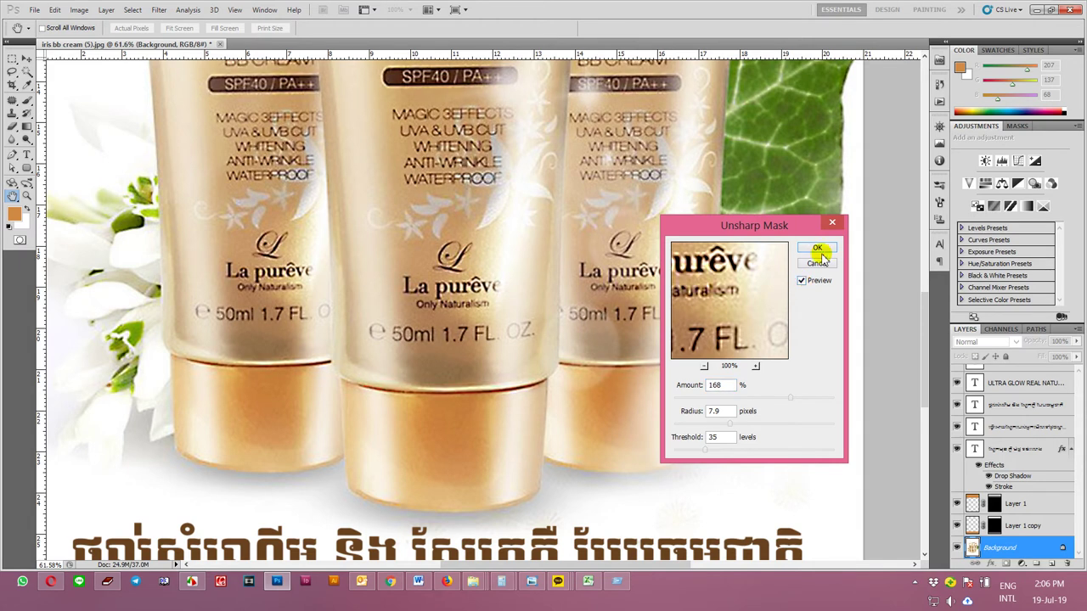
click(817, 248)
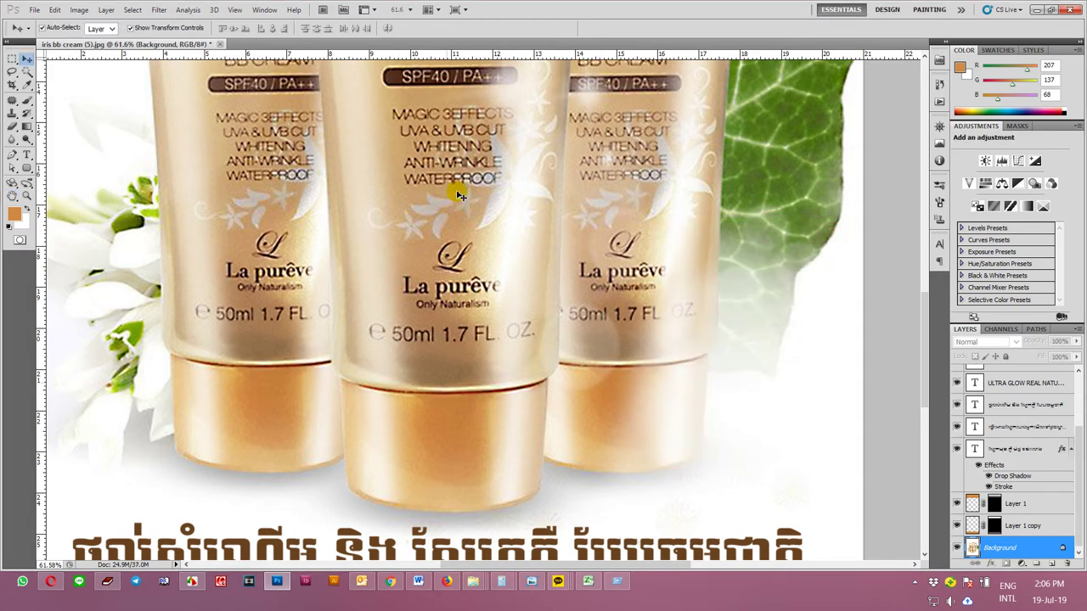
- Zoom out to the full poster and bring up the adjustment layer menu
scroll(667, 357, down, 2)
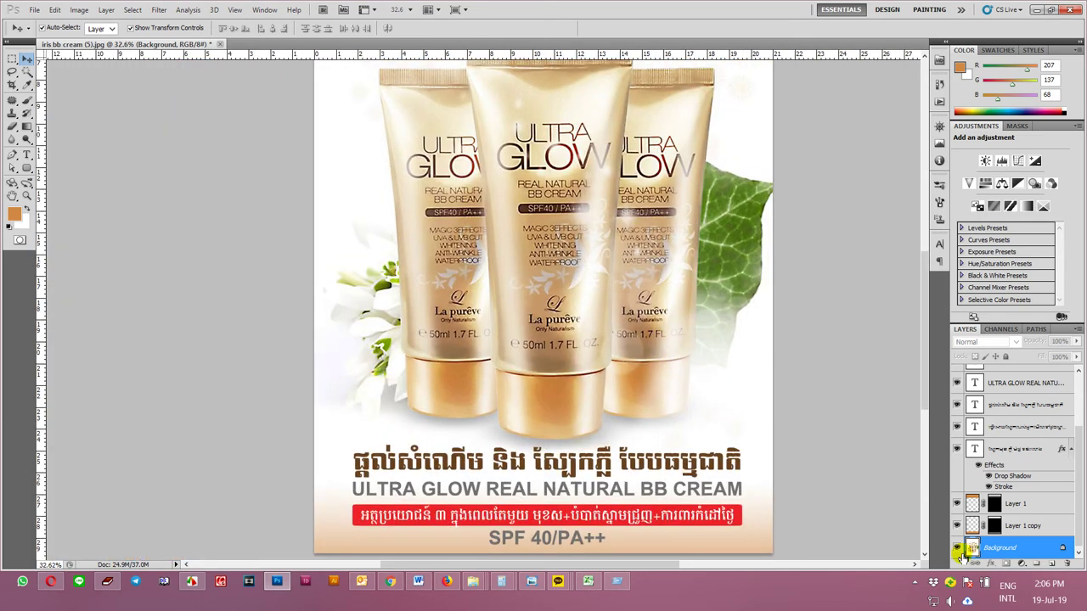
click(1023, 565)
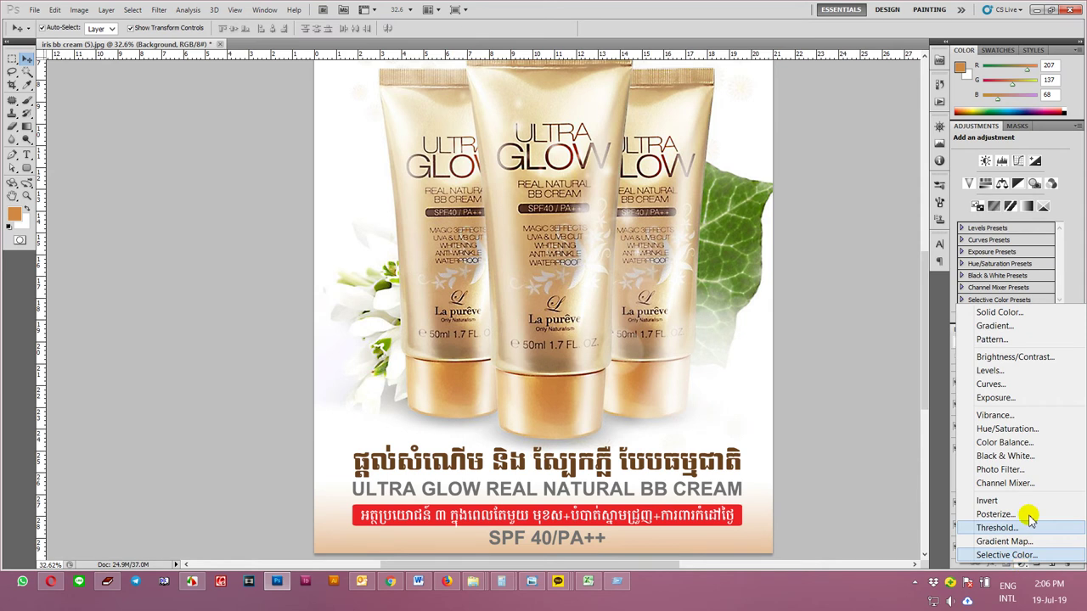
- Add a Curves adjustment layer and try out brightening points and the white point
click(1007, 385)
click(1001, 236)
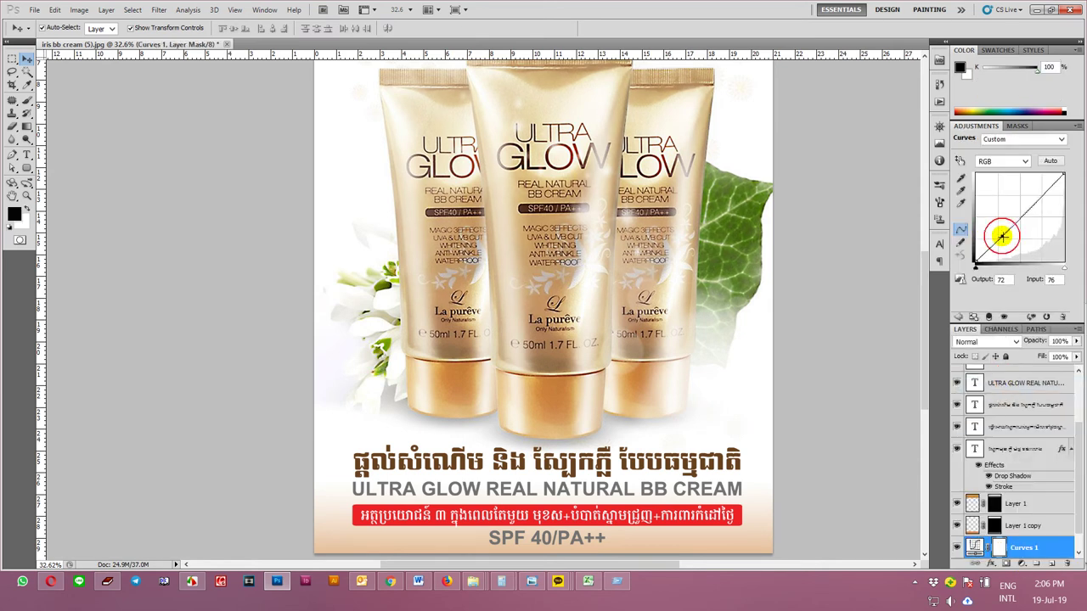
drag(1026, 212, 972, 197)
drag(998, 234, 1002, 237)
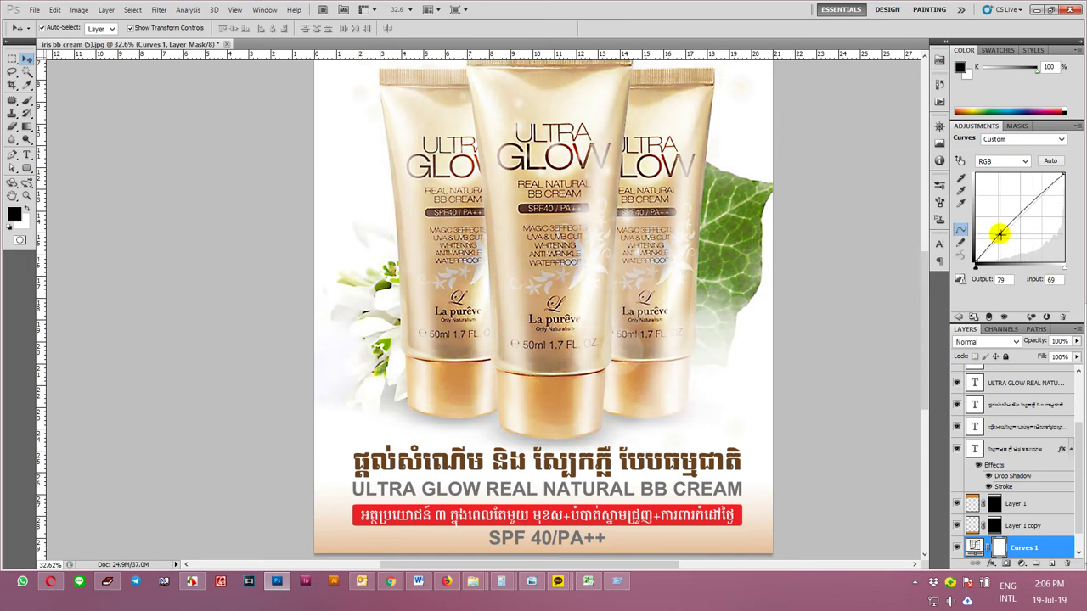
drag(1030, 202, 1073, 158)
drag(1000, 231, 959, 284)
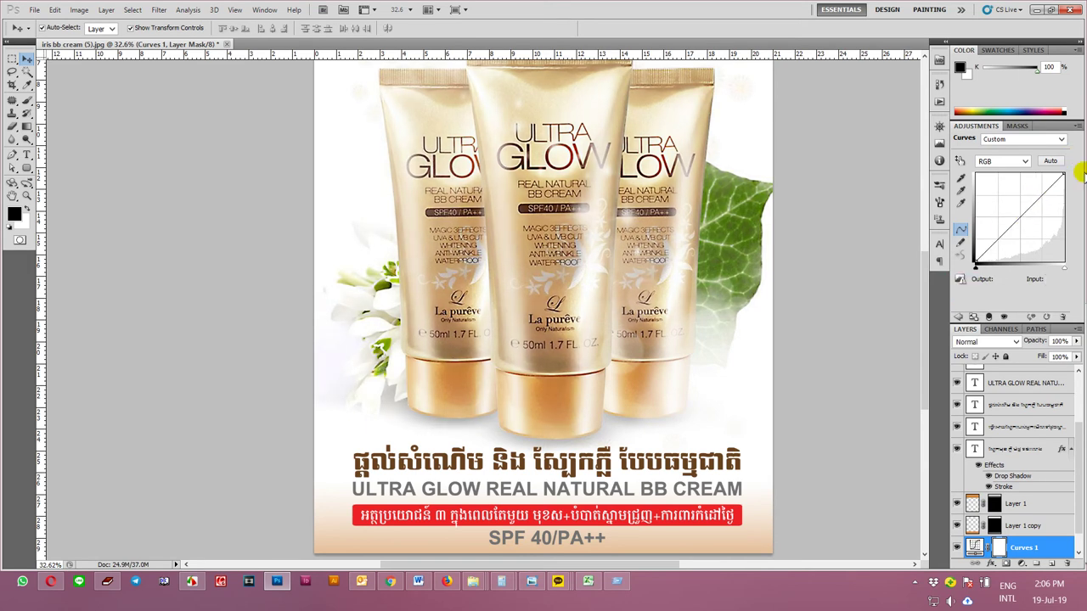
drag(1060, 176, 1075, 176)
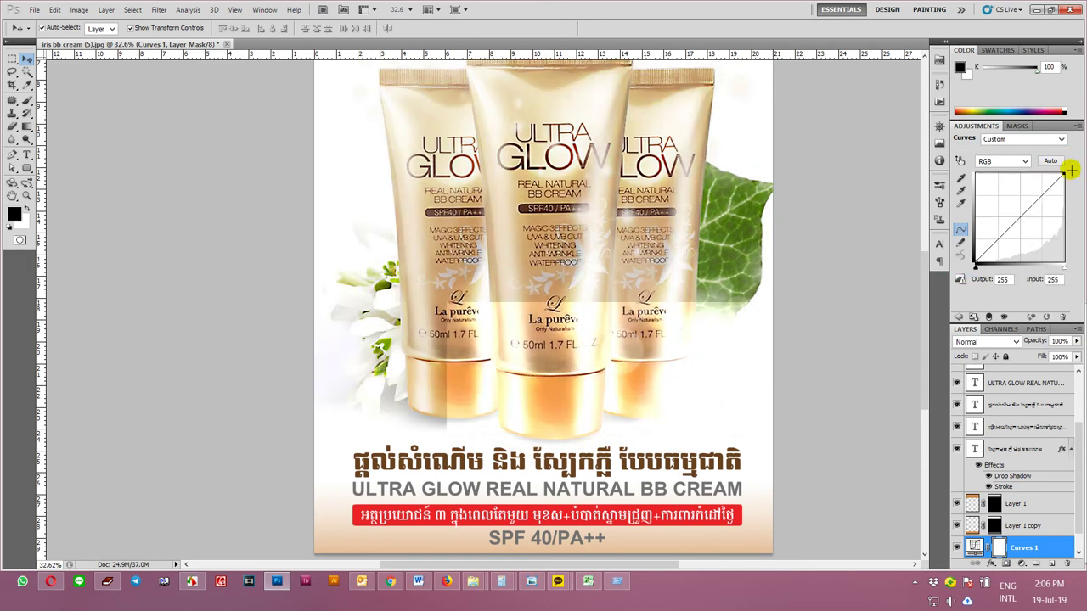
drag(1075, 178, 1056, 166)
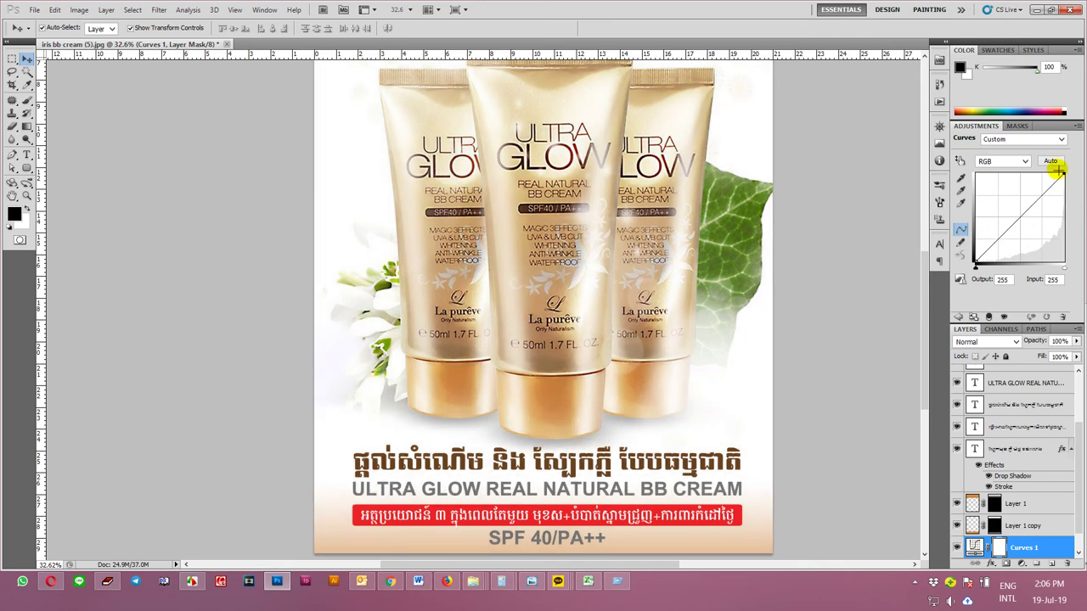
- Settle the Curves 1 RGB curve with lifted midtones, a deeper black point and a centred midpoint
click(1006, 231)
mouse_move(1029, 209)
mouse_down()
mouse_move(1037, 204)
mouse_move(934, 219)
mouse_up()
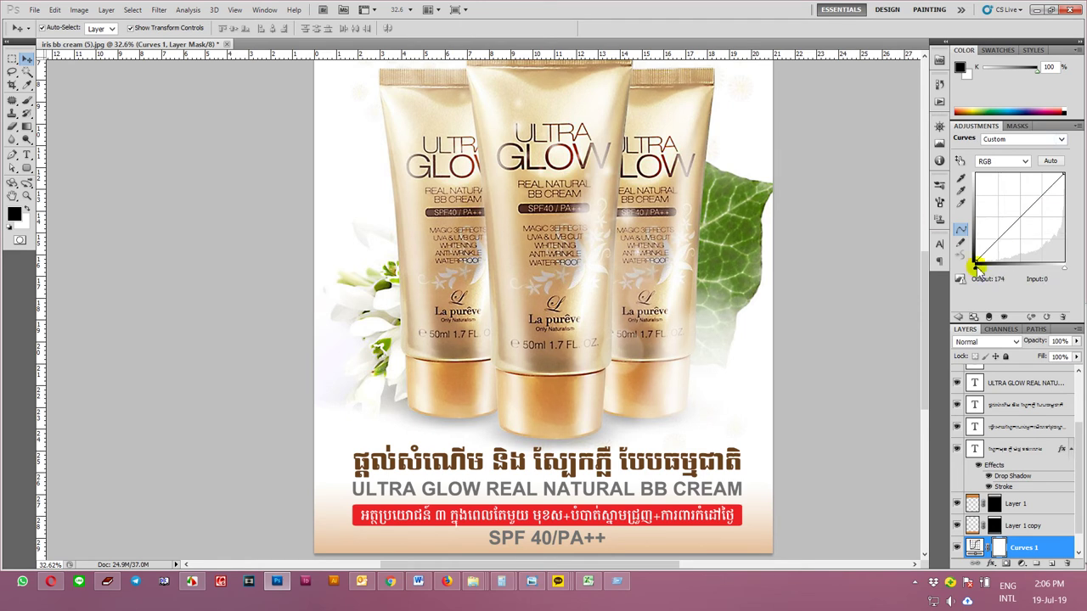
mouse_move(975, 266)
mouse_down()
mouse_move(978, 253)
mouse_move(982, 268)
mouse_up()
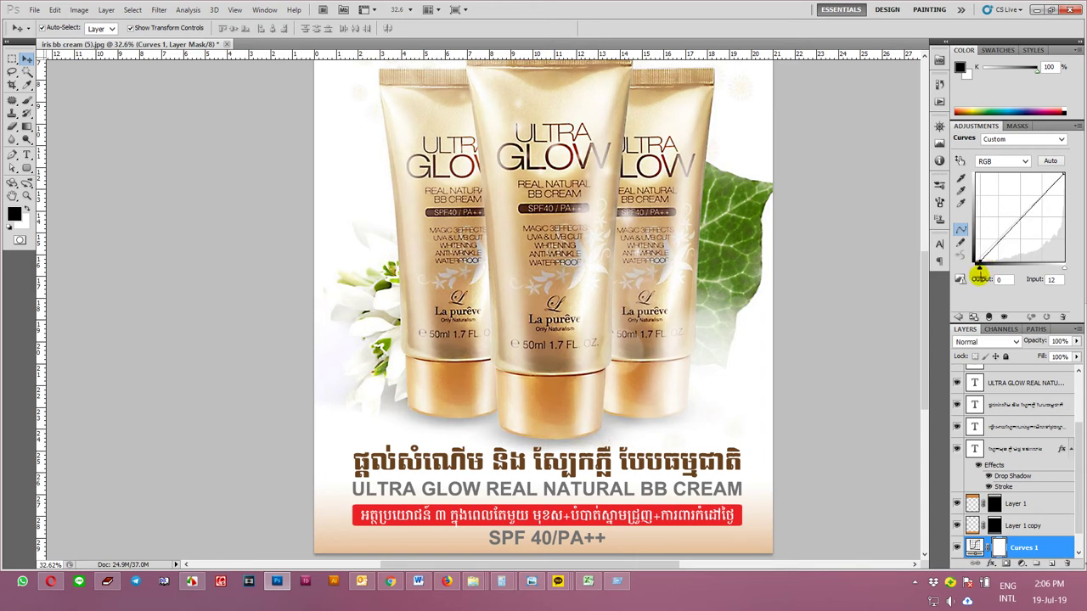
drag(985, 268, 983, 278)
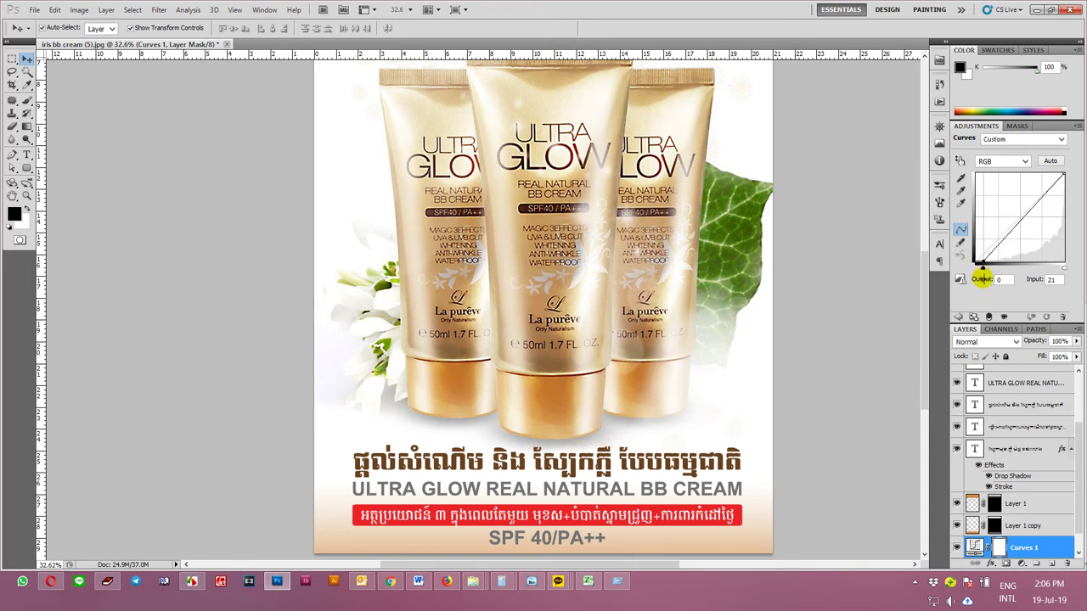
click(1020, 218)
drag(1020, 218, 1019, 217)
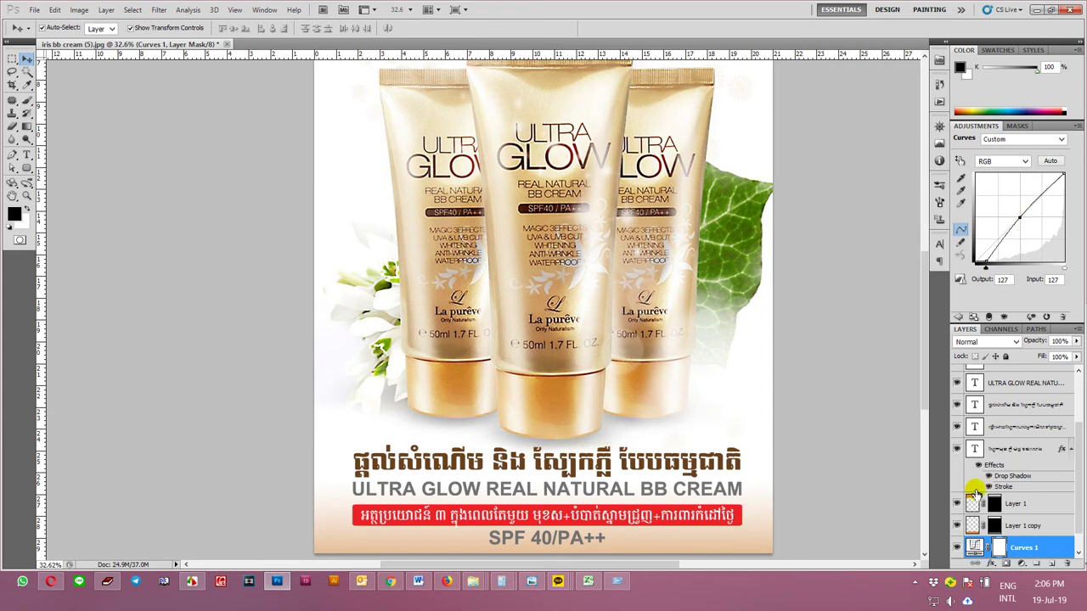
- Toggle Curves 1's visibility to compare the poster with and without it
click(975, 548)
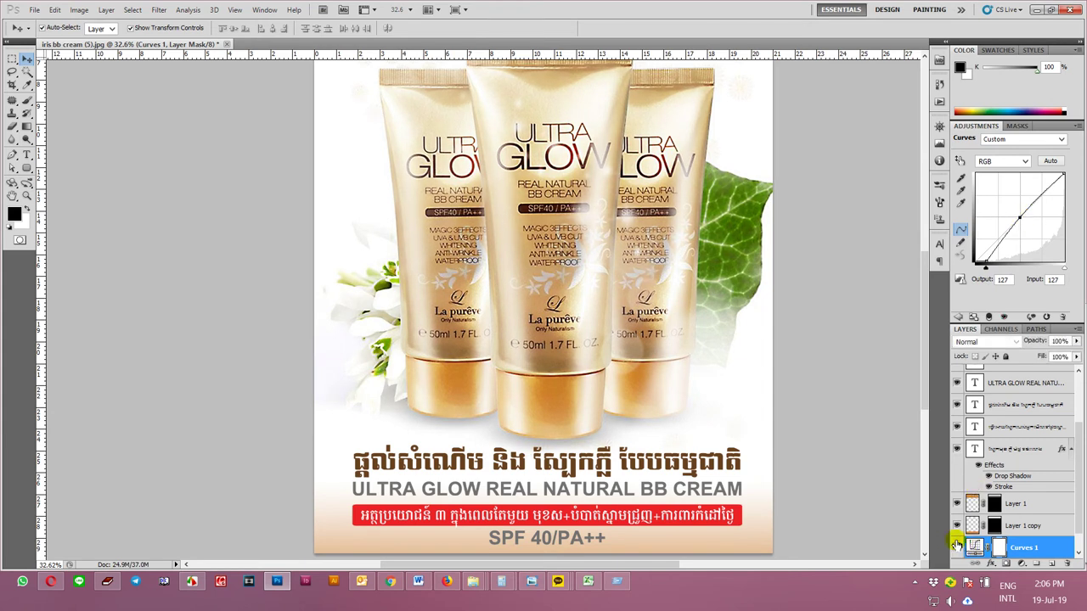
click(956, 547)
click(956, 546)
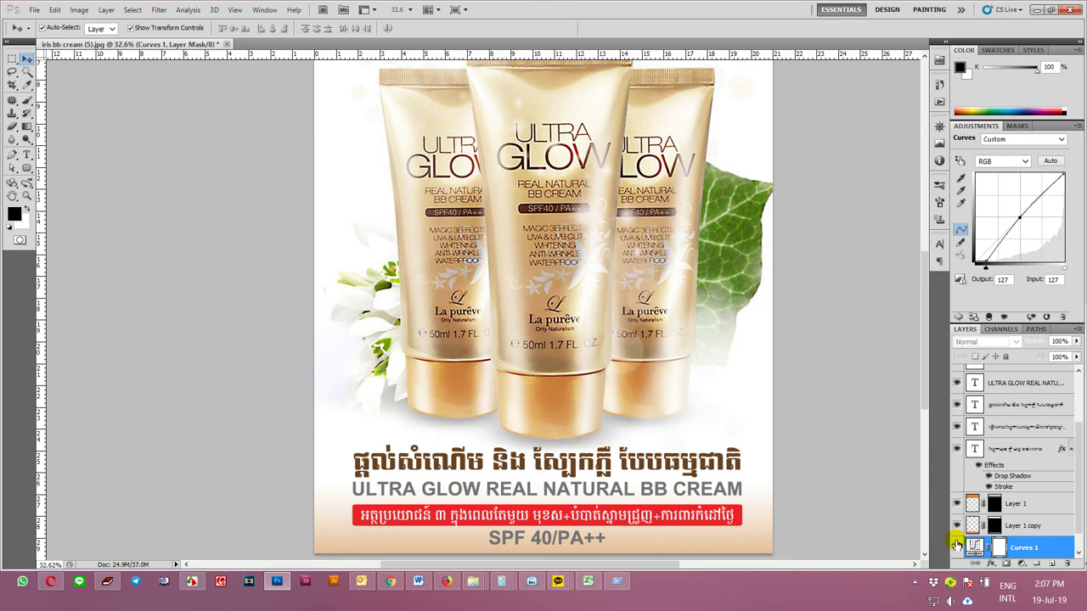
click(957, 547)
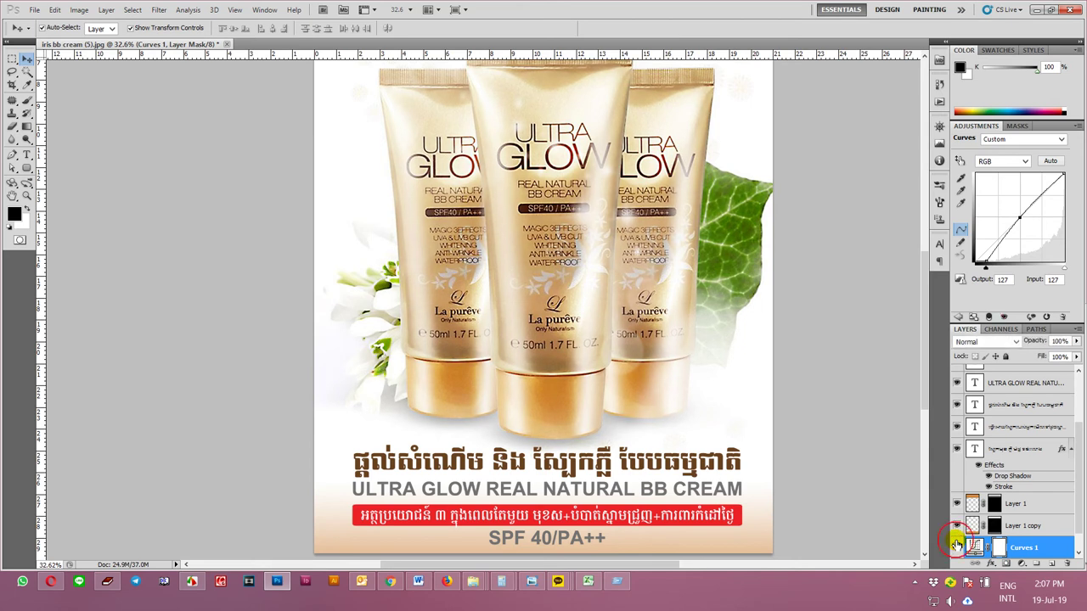
click(1021, 564)
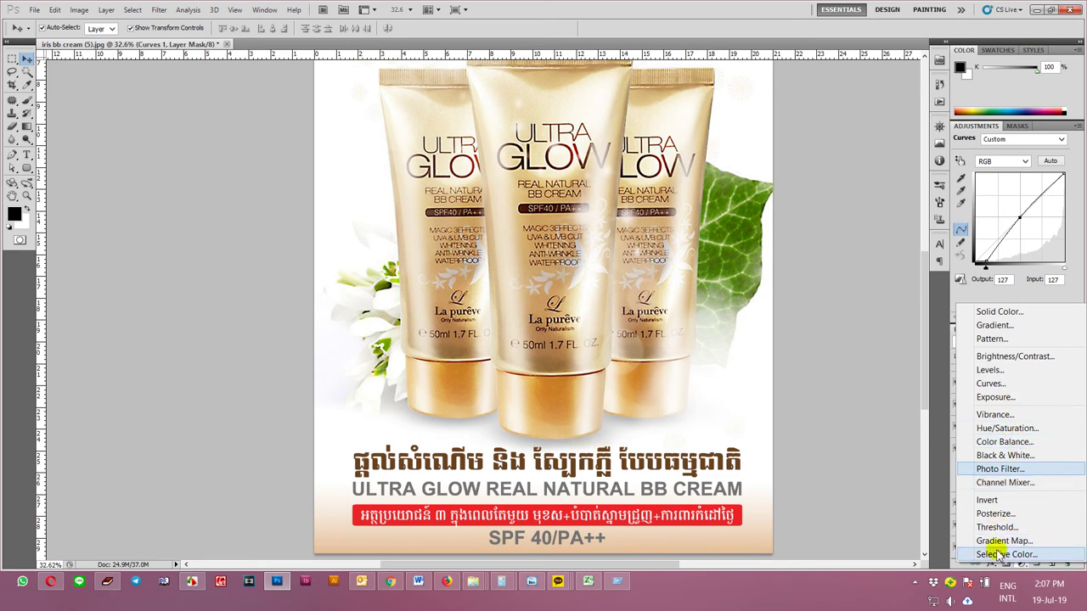
- Add a Selective Color layer with Yellows set to Yellow +53 and Magenta +14
click(998, 554)
click(1006, 165)
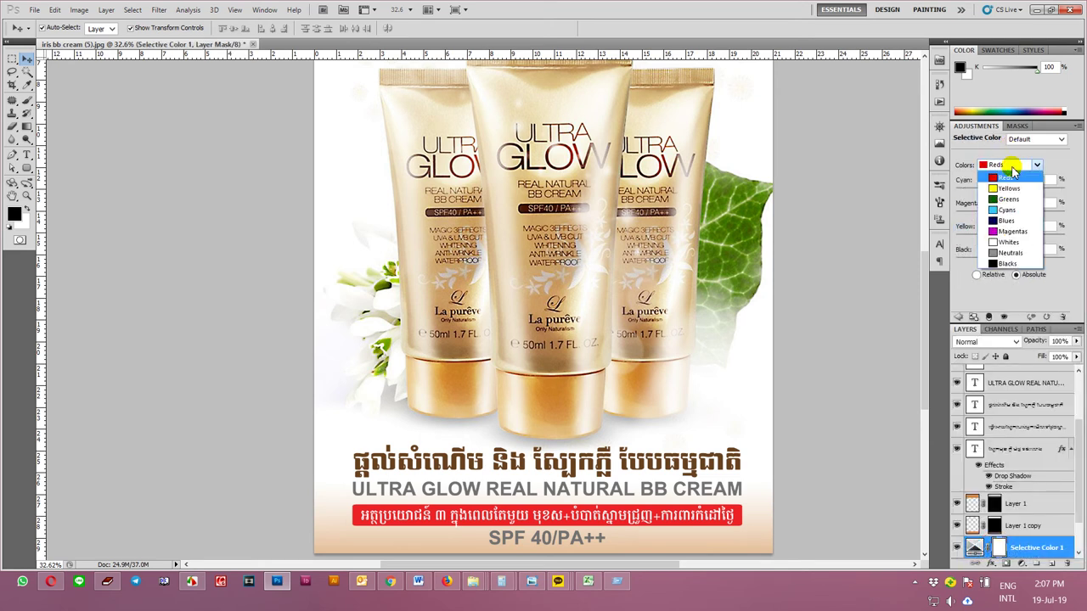
click(1006, 187)
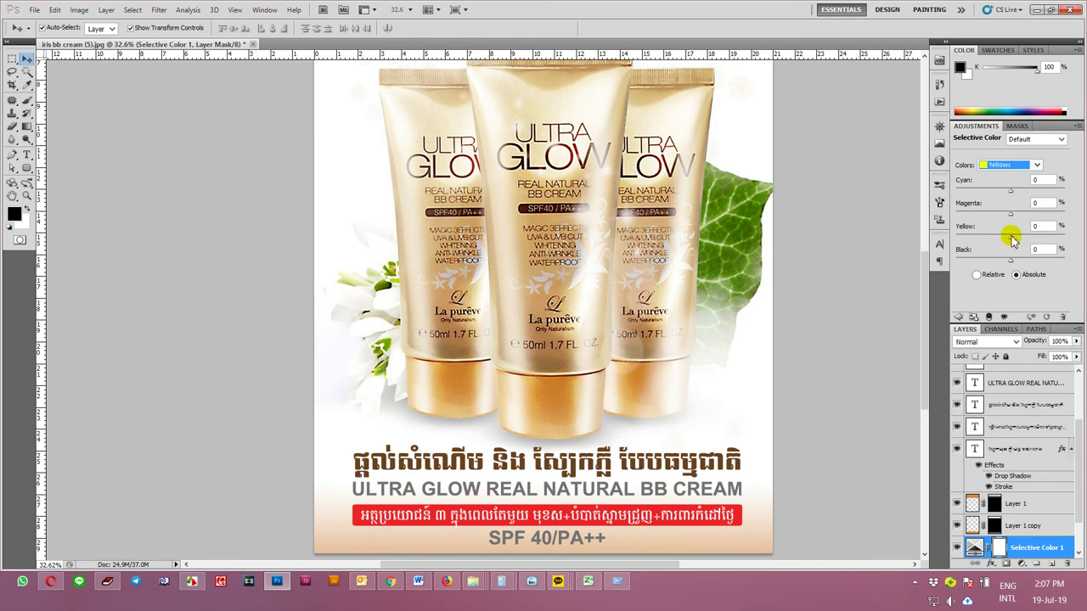
drag(1011, 240, 1041, 242)
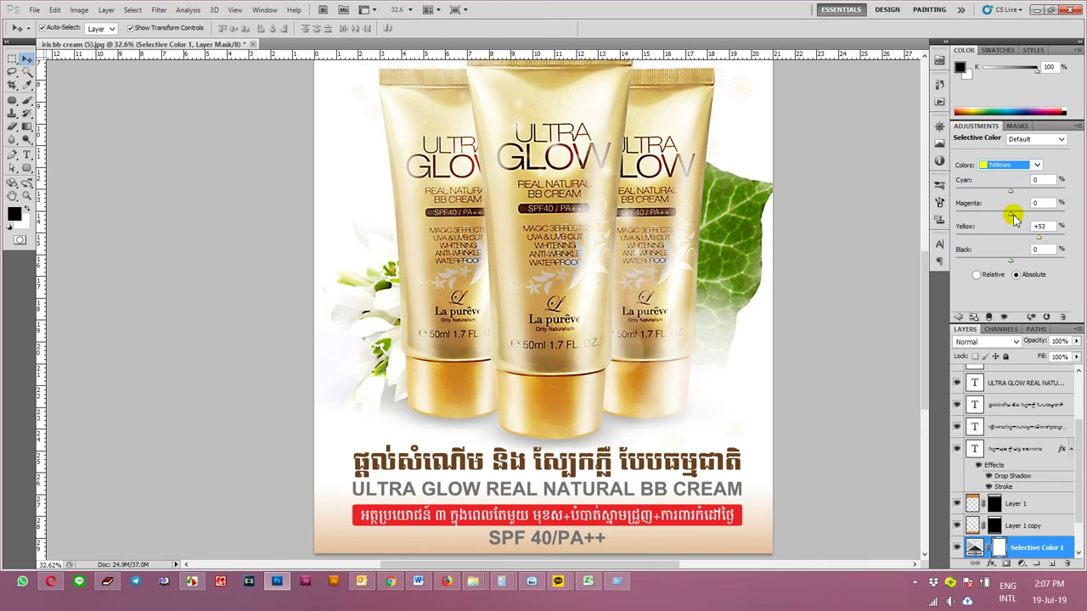
drag(1011, 214, 1018, 215)
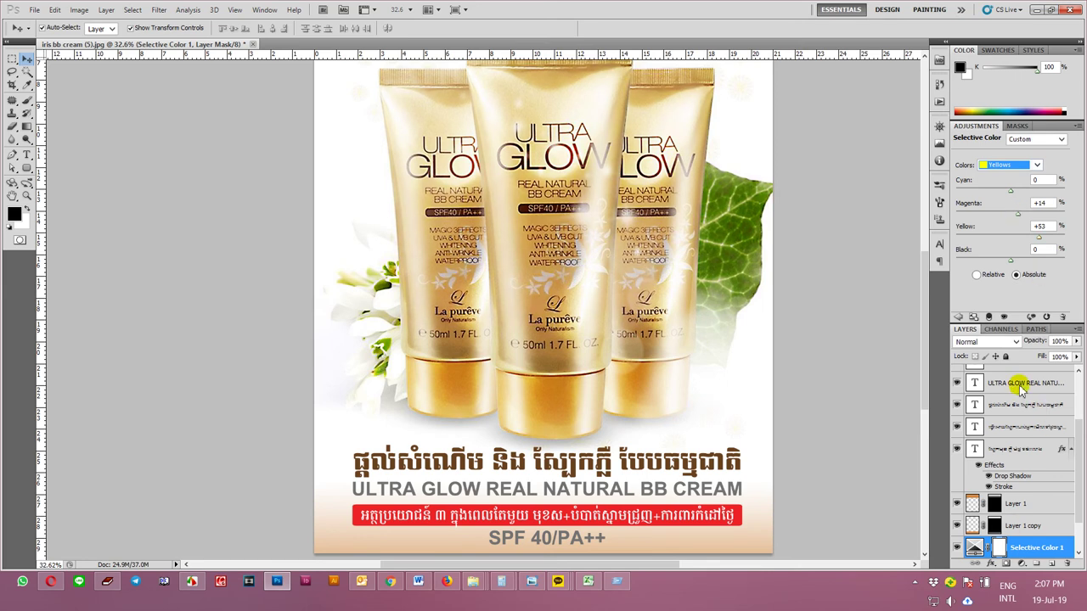
click(1005, 317)
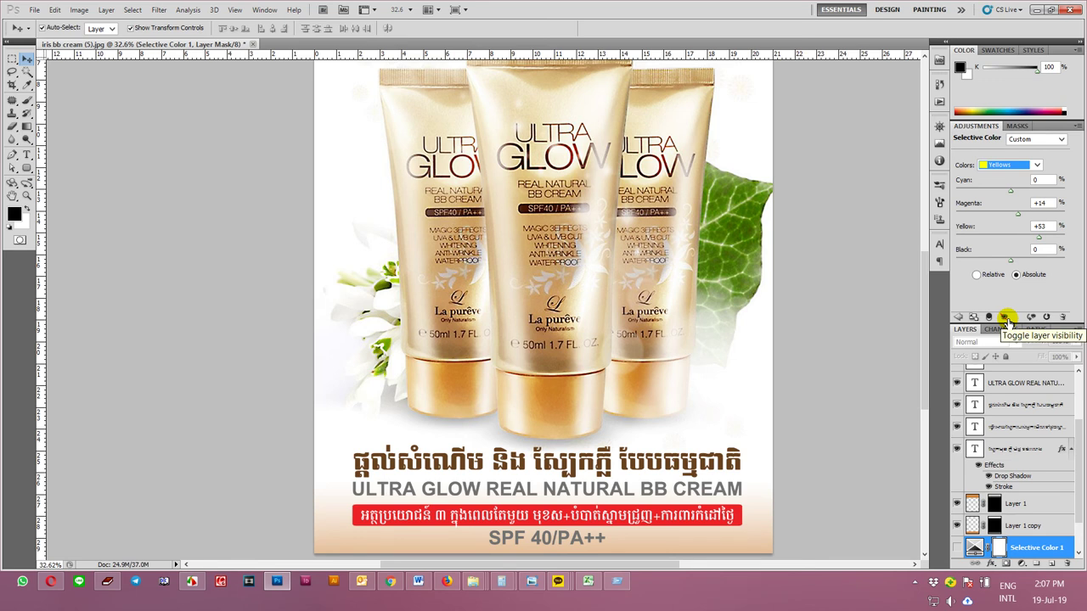
click(1006, 318)
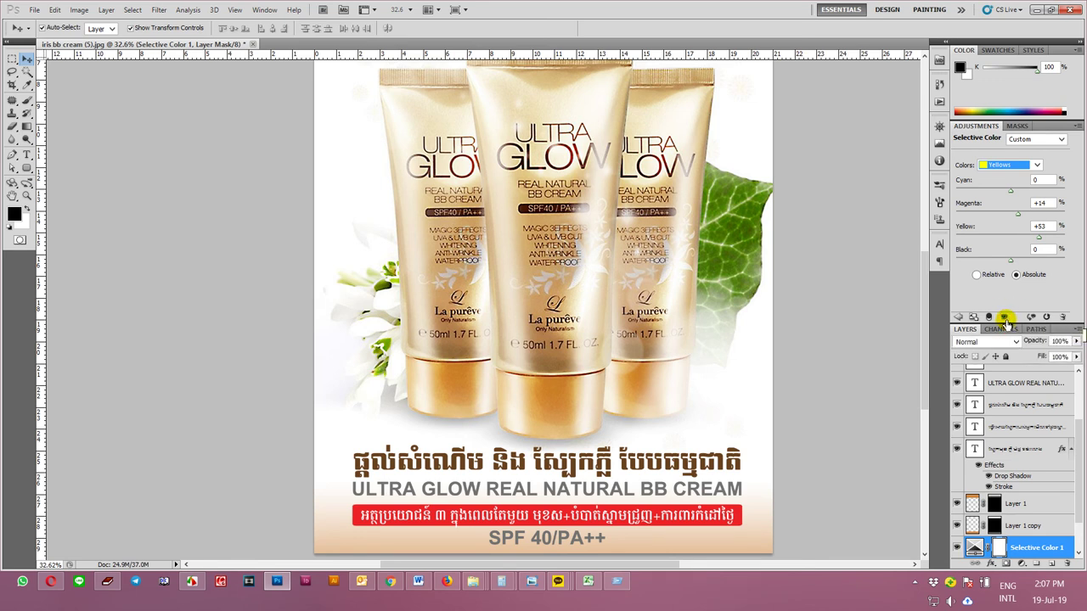
click(1005, 318)
click(1004, 318)
- Set the Selective Color Greens to Cyan +21 and Yellow +30
click(1034, 165)
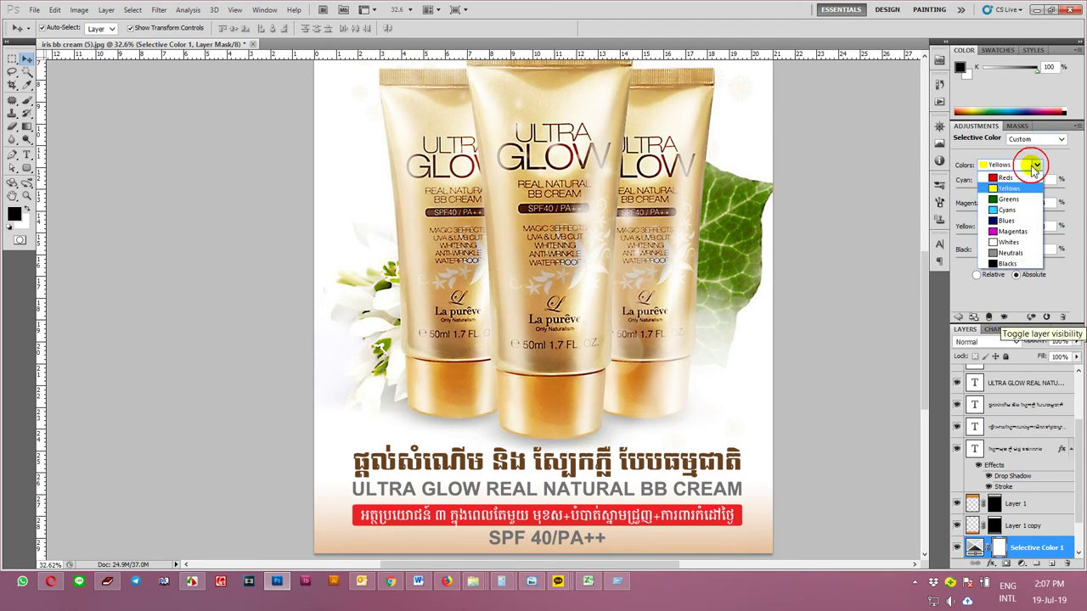
click(1010, 200)
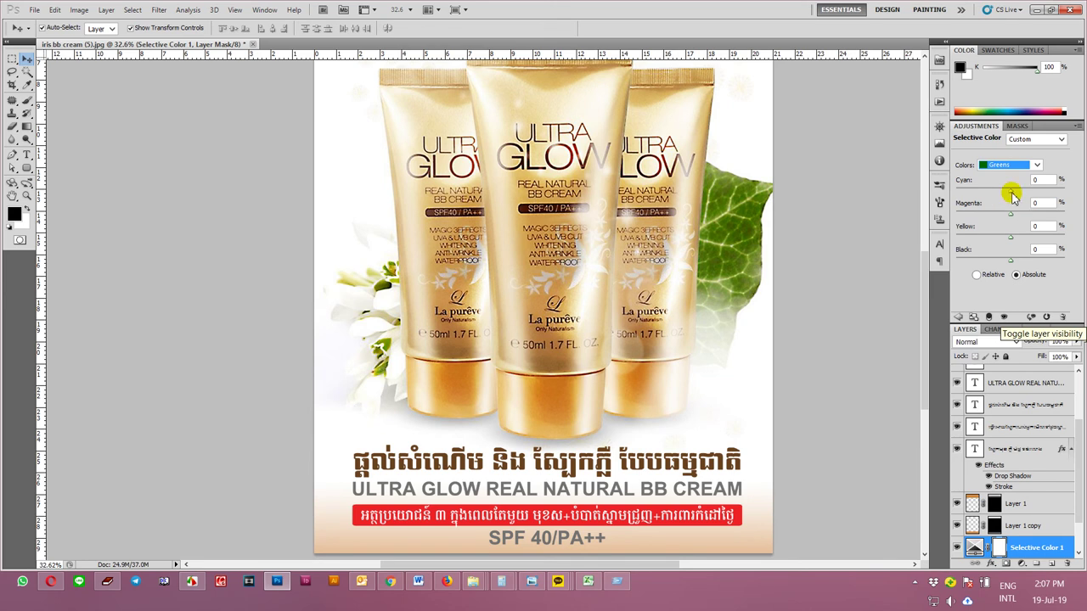
drag(1011, 192, 1023, 192)
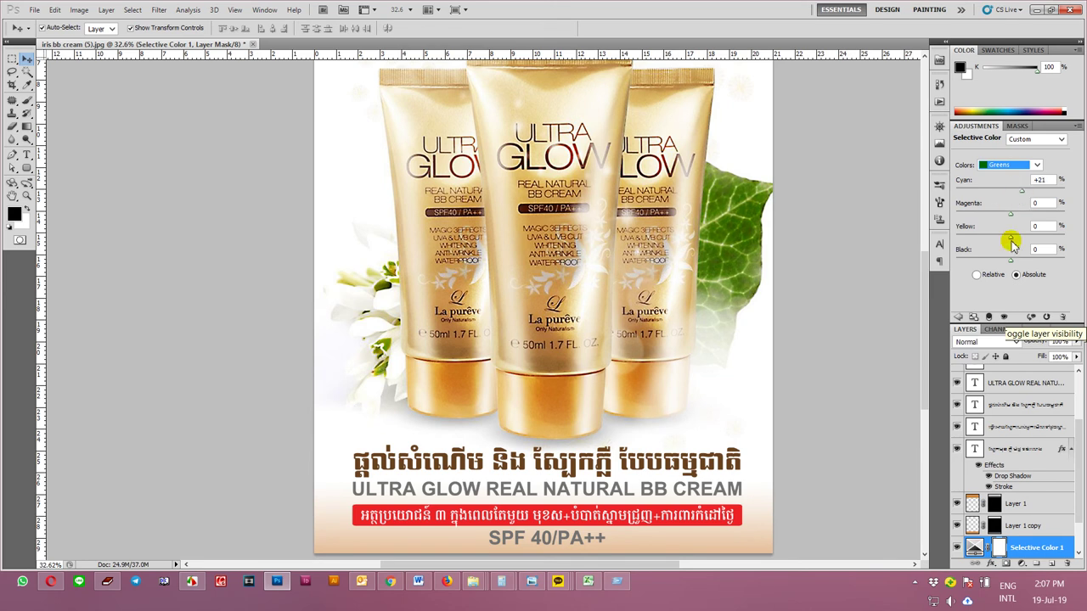
drag(1011, 237, 1028, 241)
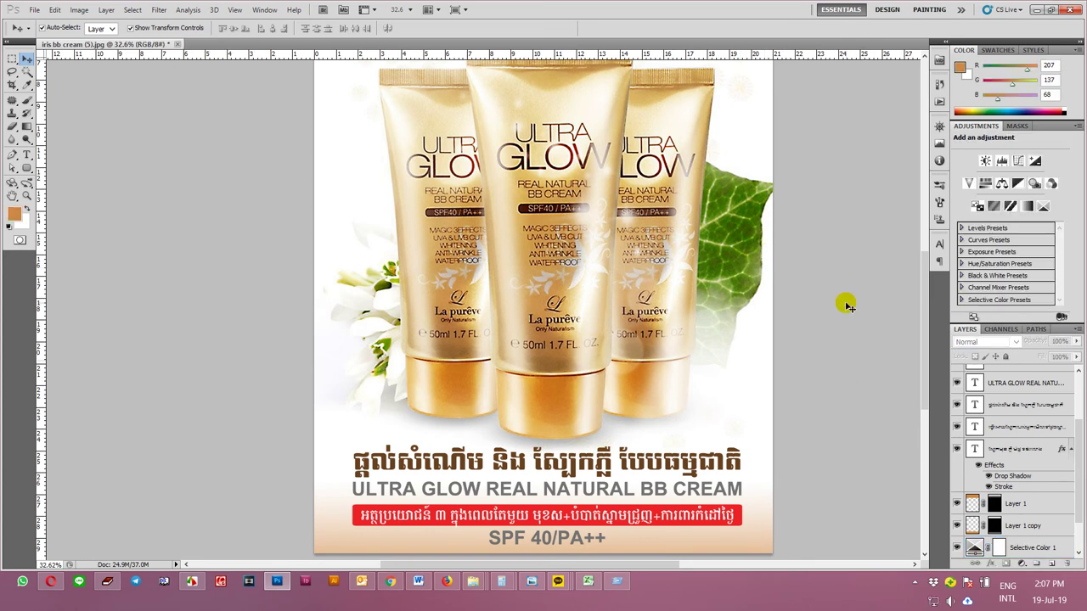
- Group Selective Color 1 and Curves 1 into Group 1 with Ctrl+G
scroll(847, 305, down, 1)
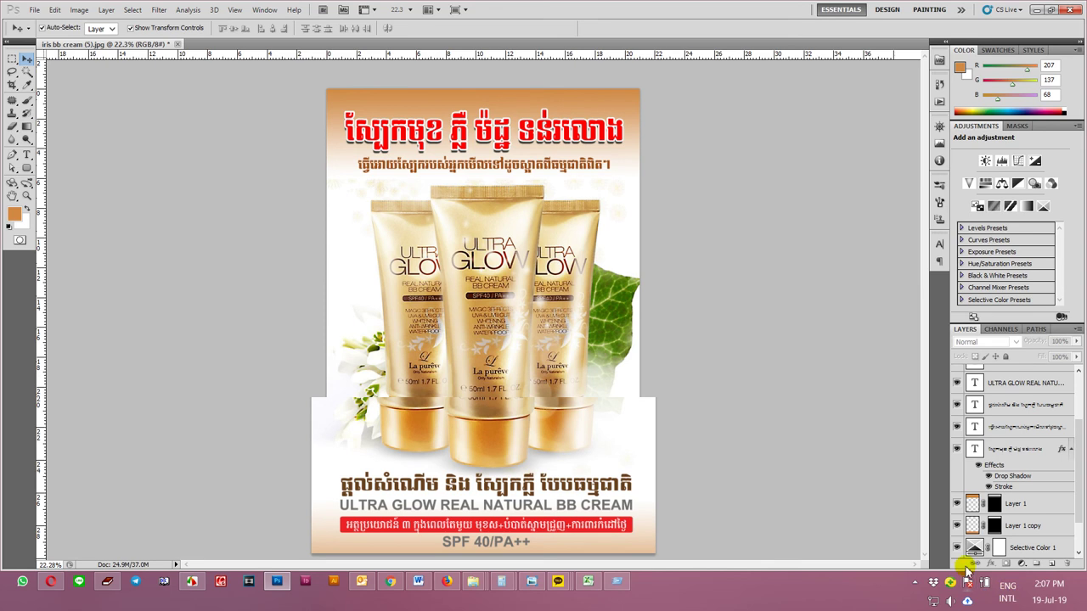
scroll(1077, 459, down, 2)
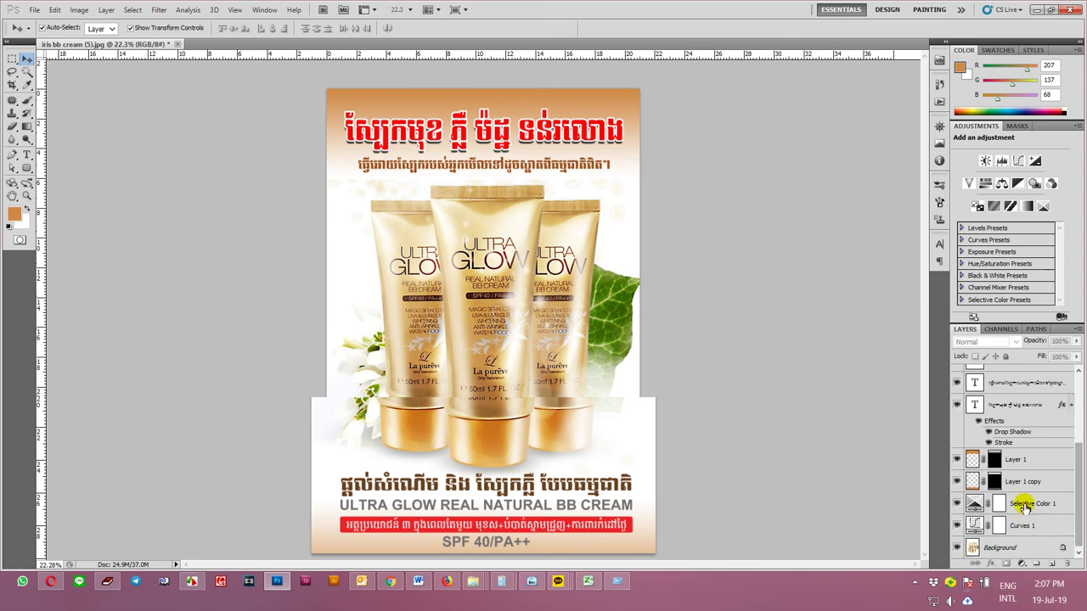
click(1023, 504)
shift+click(1025, 526)
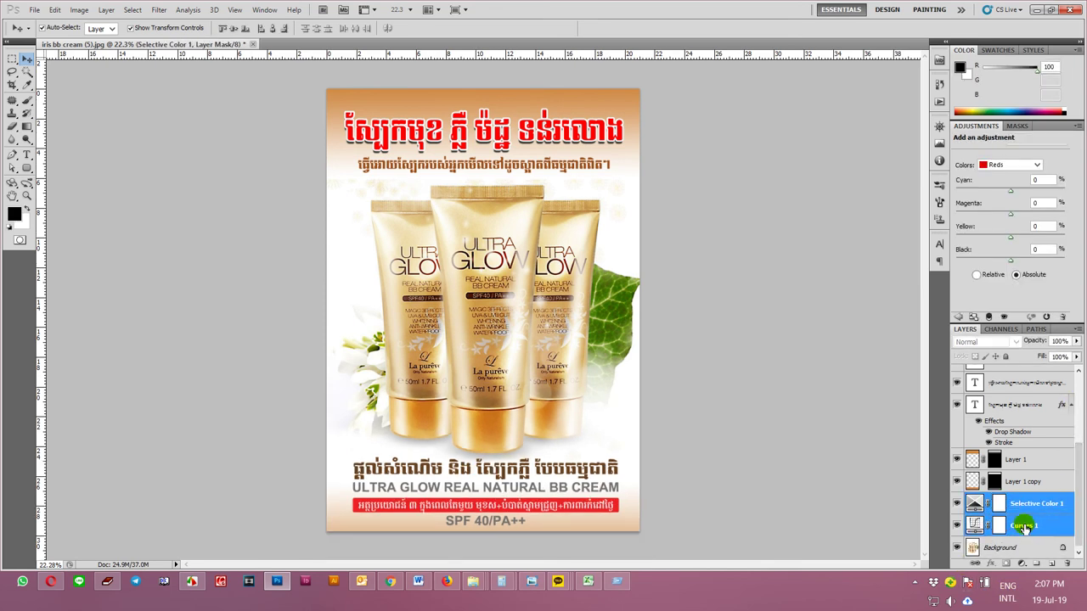
key(ctrl+g)
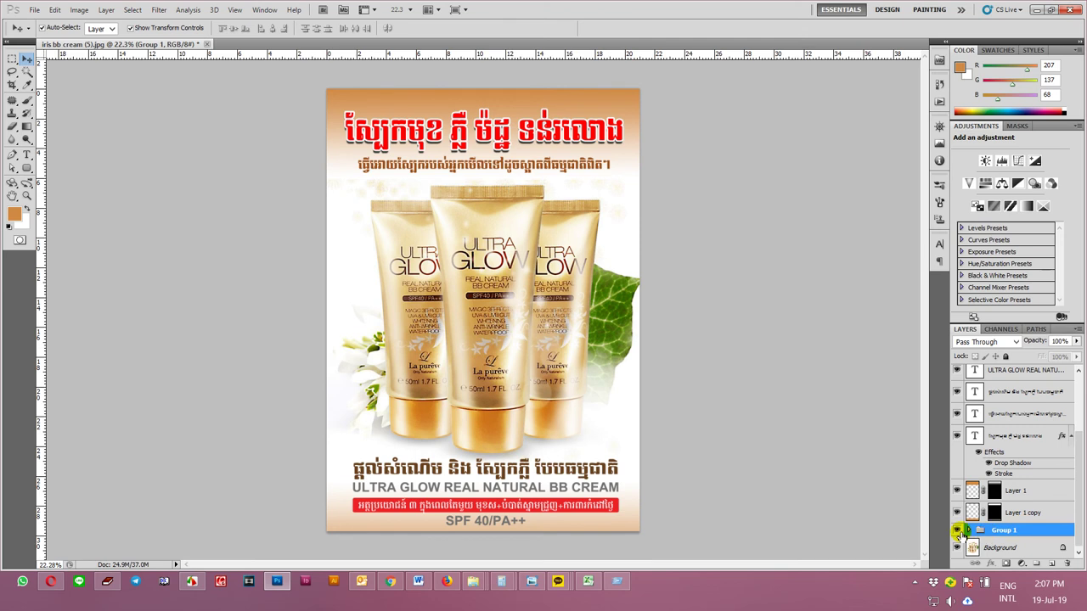
- Toggle Group 1's visibility repeatedly to compare the poster before and after the adjustments
click(957, 531)
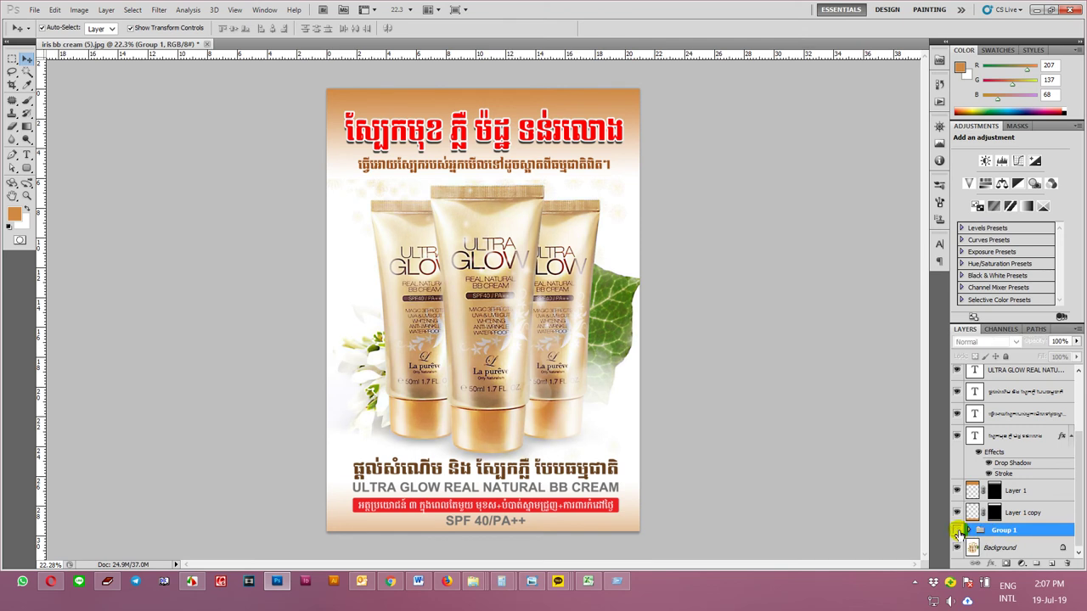
click(957, 530)
click(957, 530)
click(957, 530)
click(957, 531)
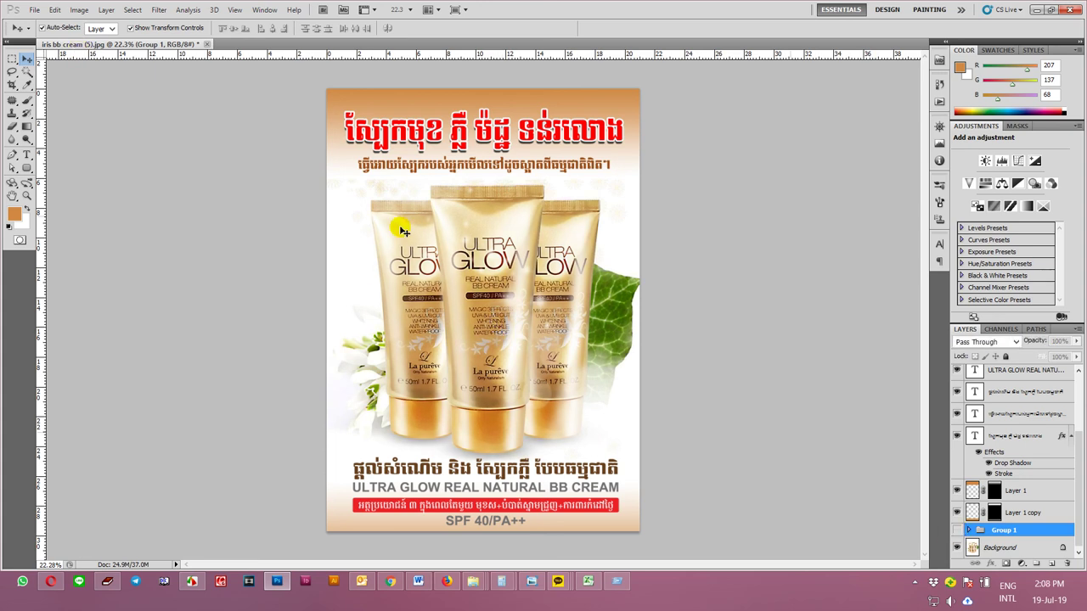
- Save the poster for web as JPEG quality 100, named iris-bb-cream-(5).jpg
click(34, 10)
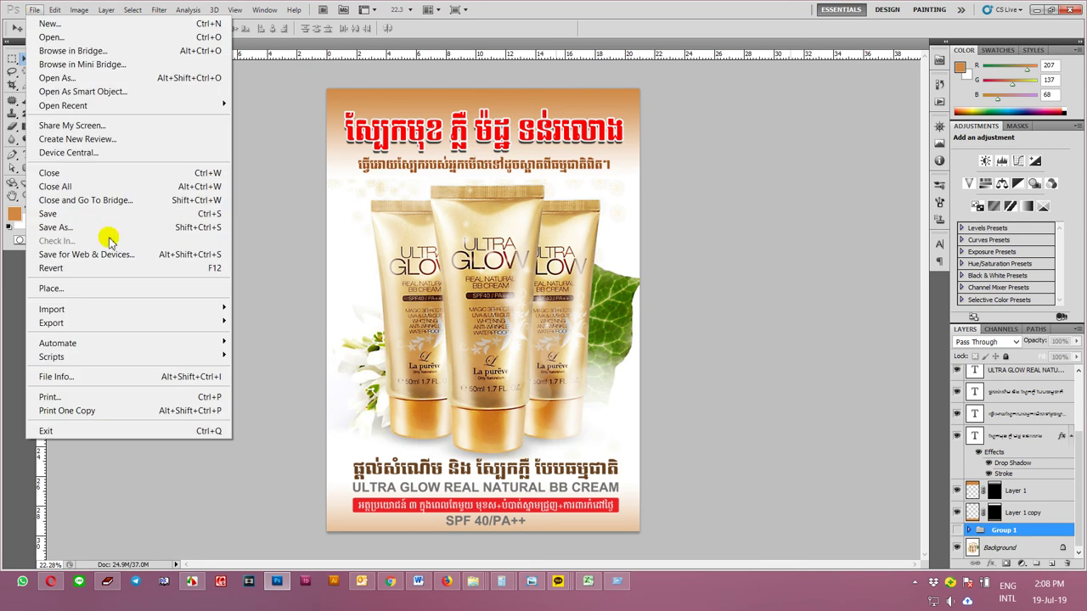
click(117, 255)
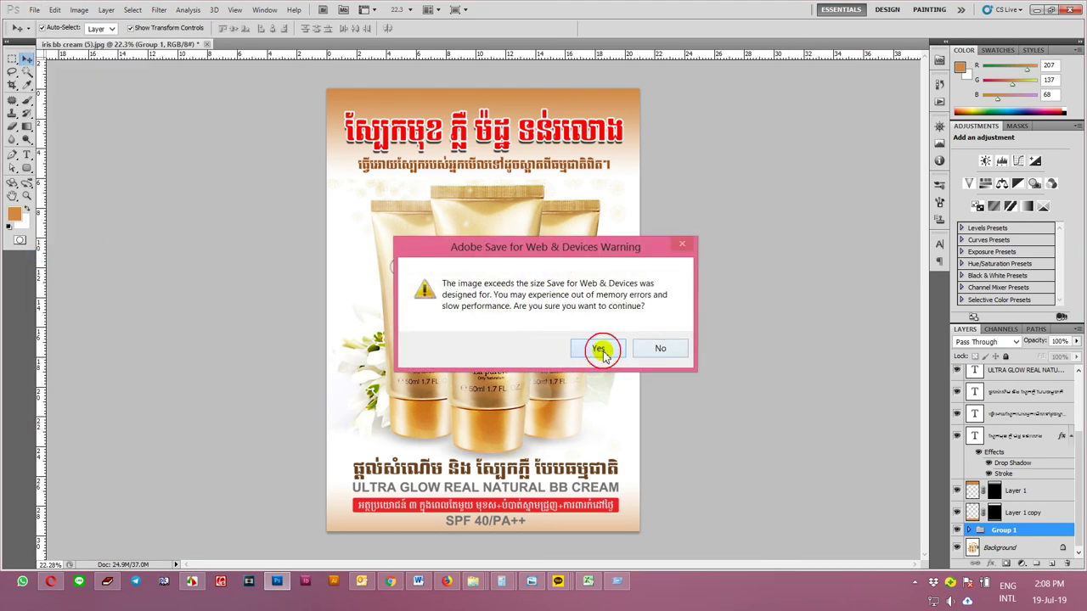
click(600, 345)
click(456, 454)
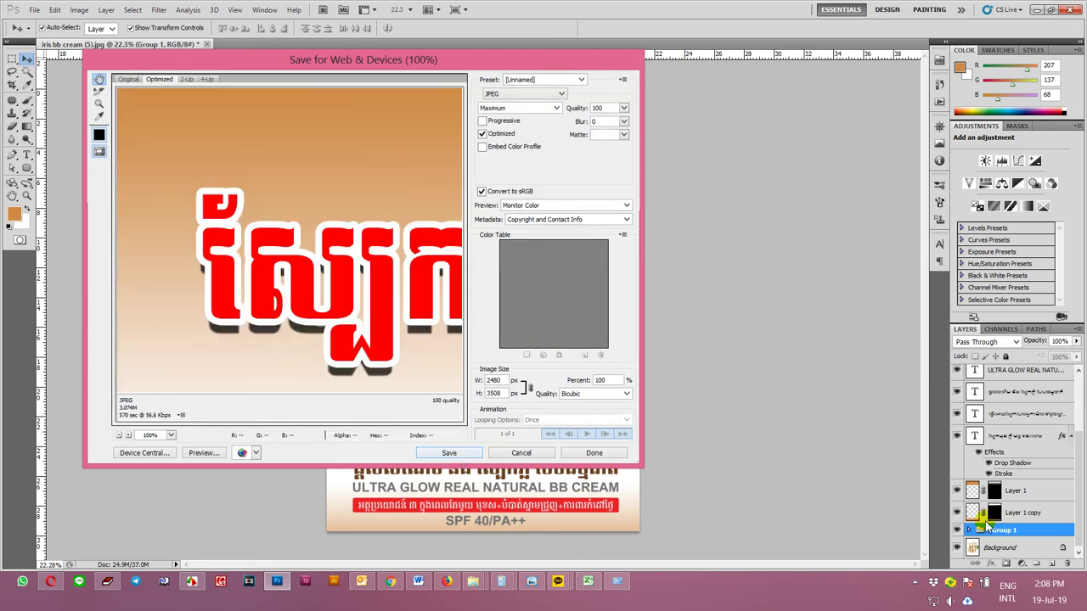
click(455, 454)
click(492, 438)
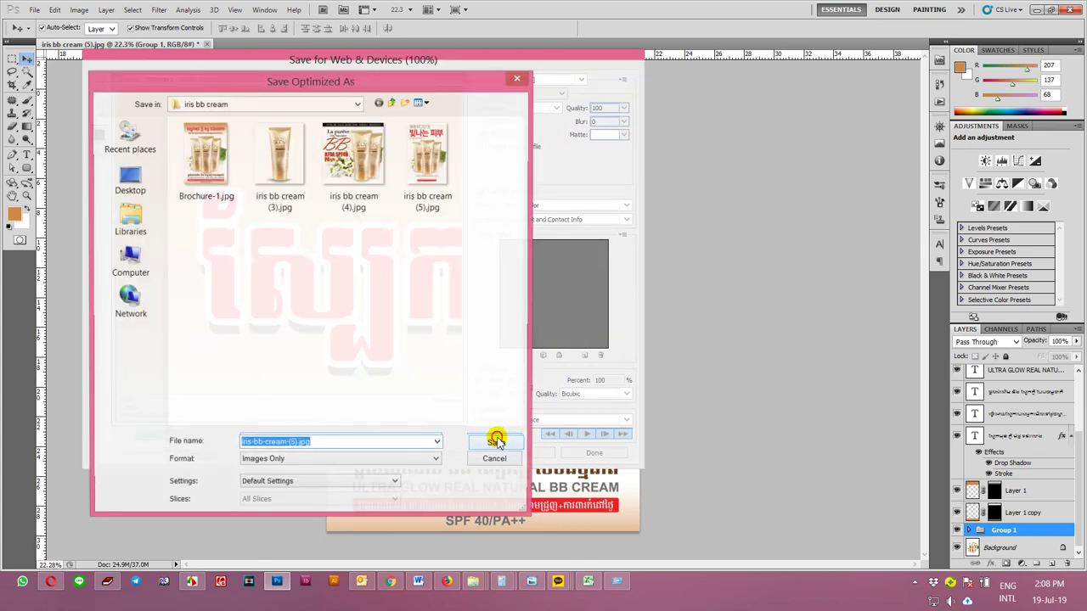
- Expand Group 1 in the Layers panel and select its Curves 1 layer
click(969, 530)
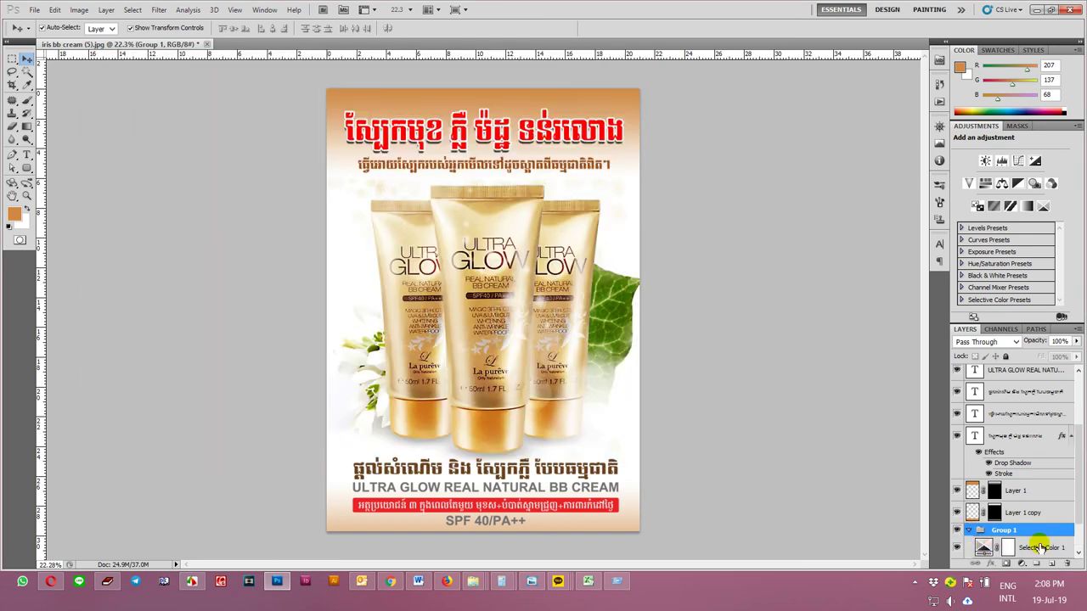
click(1018, 161)
mouse_move(1019, 219)
mouse_down()
mouse_move(1018, 229)
mouse_move(1019, 217)
mouse_up()
- Save the layered poster as iris bb cream (5).psd with maximum compatibility
click(34, 9)
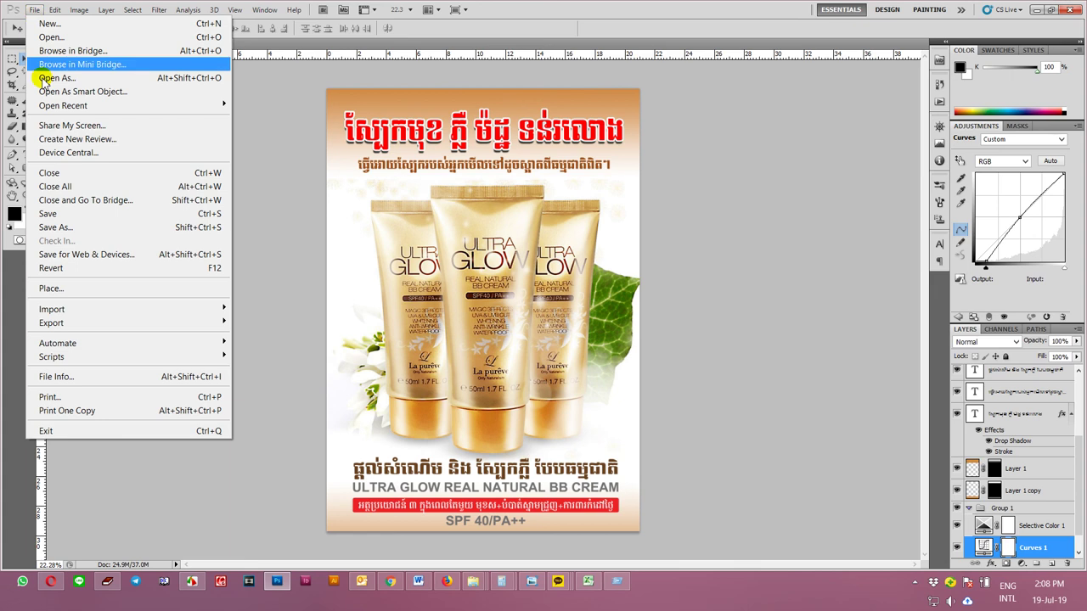
click(73, 227)
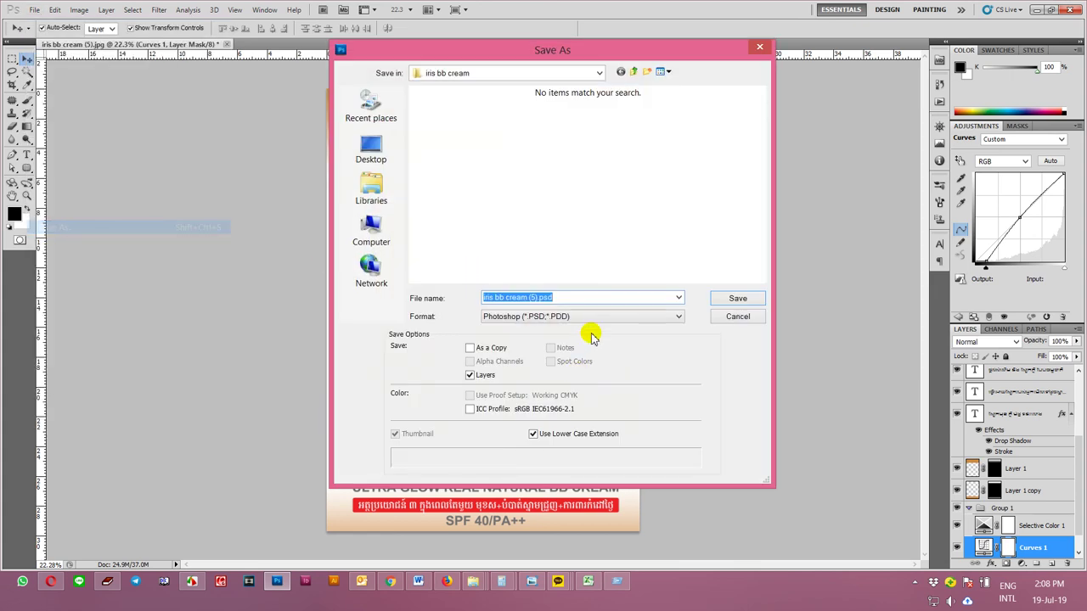
click(736, 299)
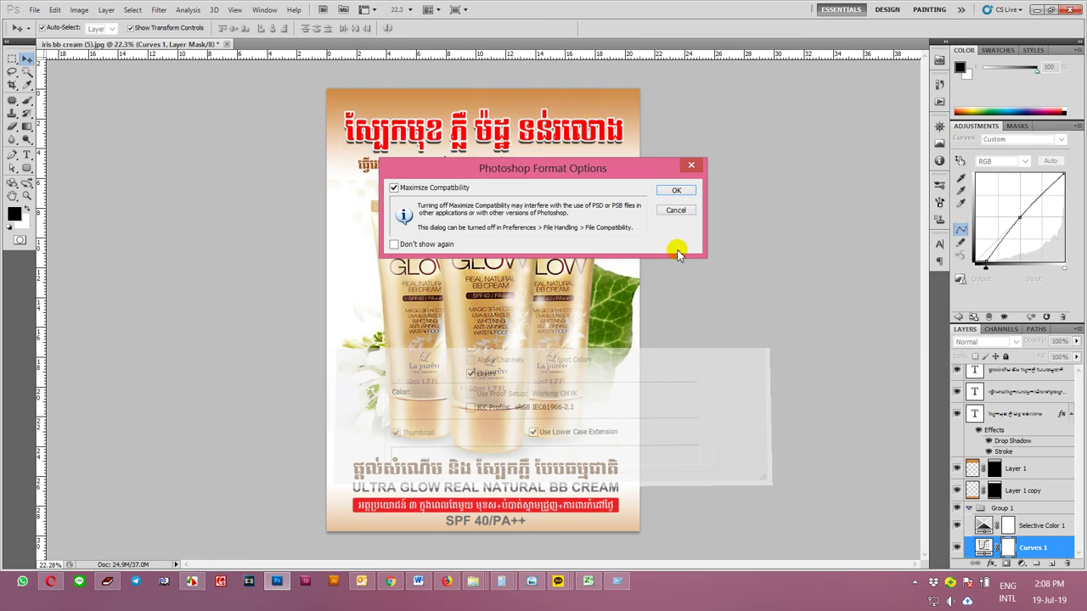
click(675, 192)
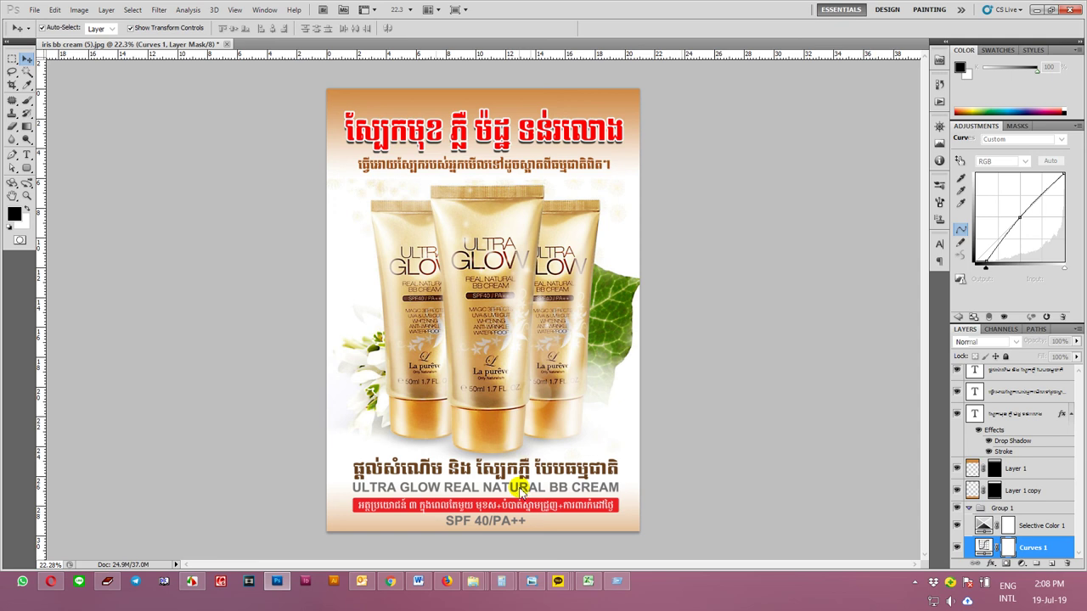
click(221, 582)
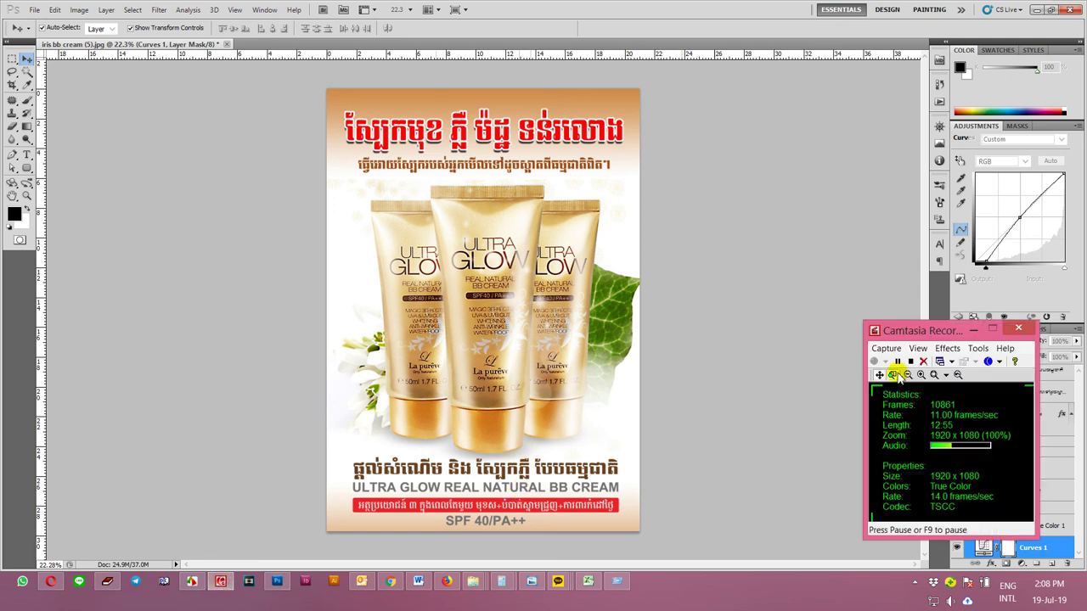